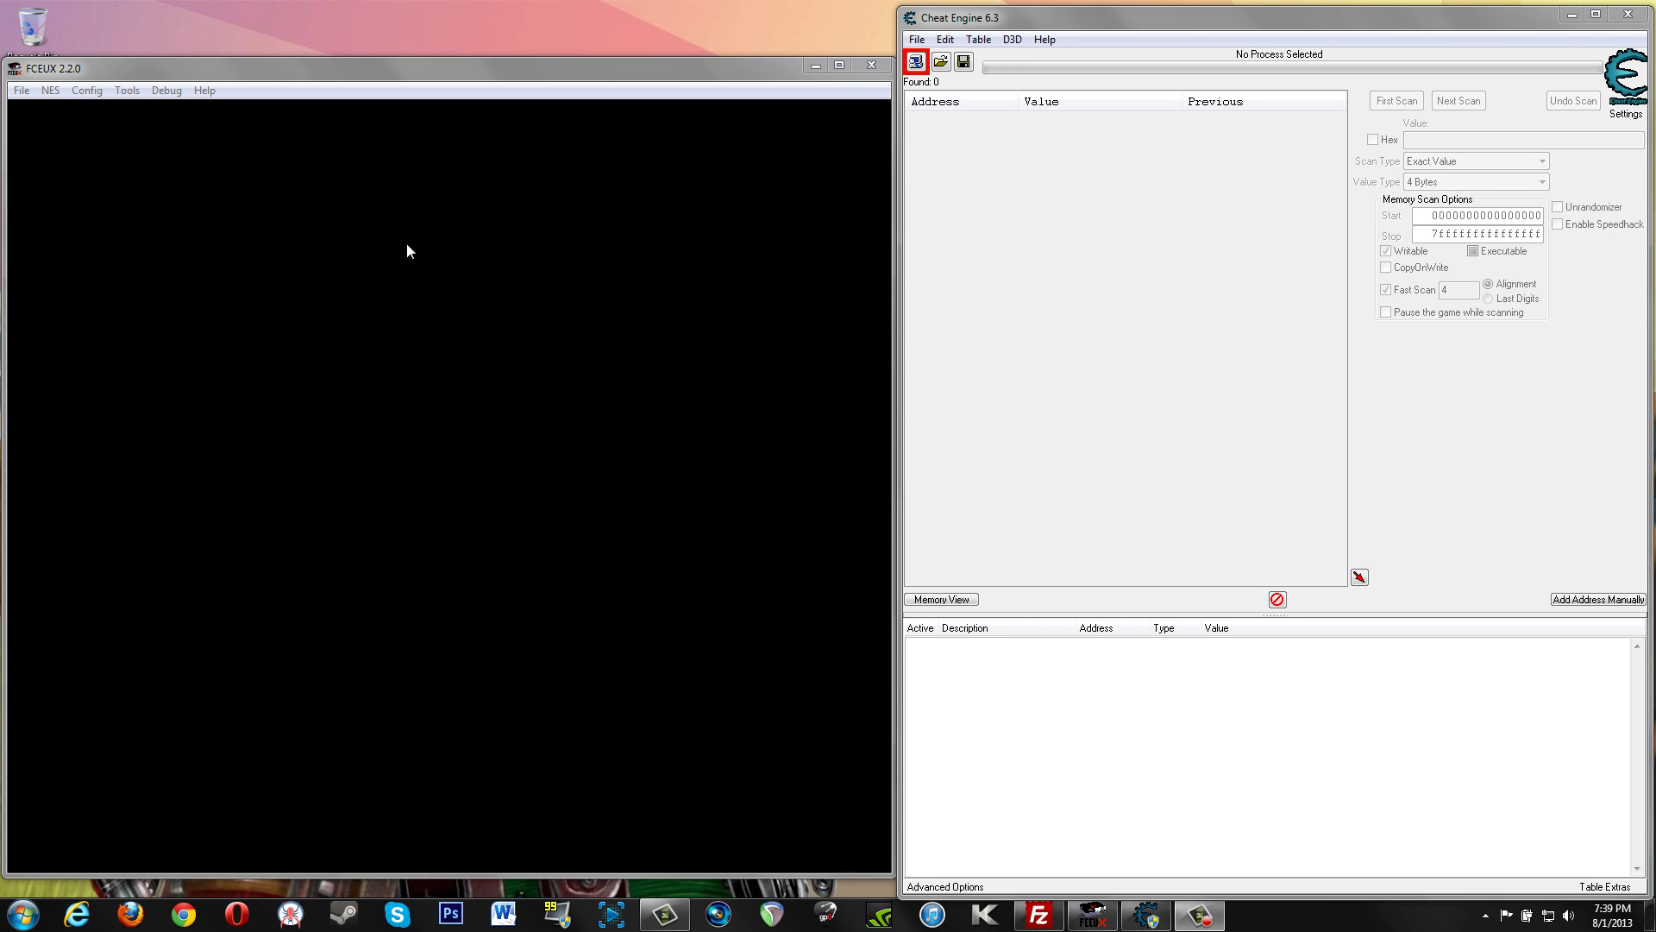
Load the NINJA_GAIDEN_2.NES ROM in the FCEUX emulator from the fceux-2.2.0-win32 folder.
left_click(21, 90)
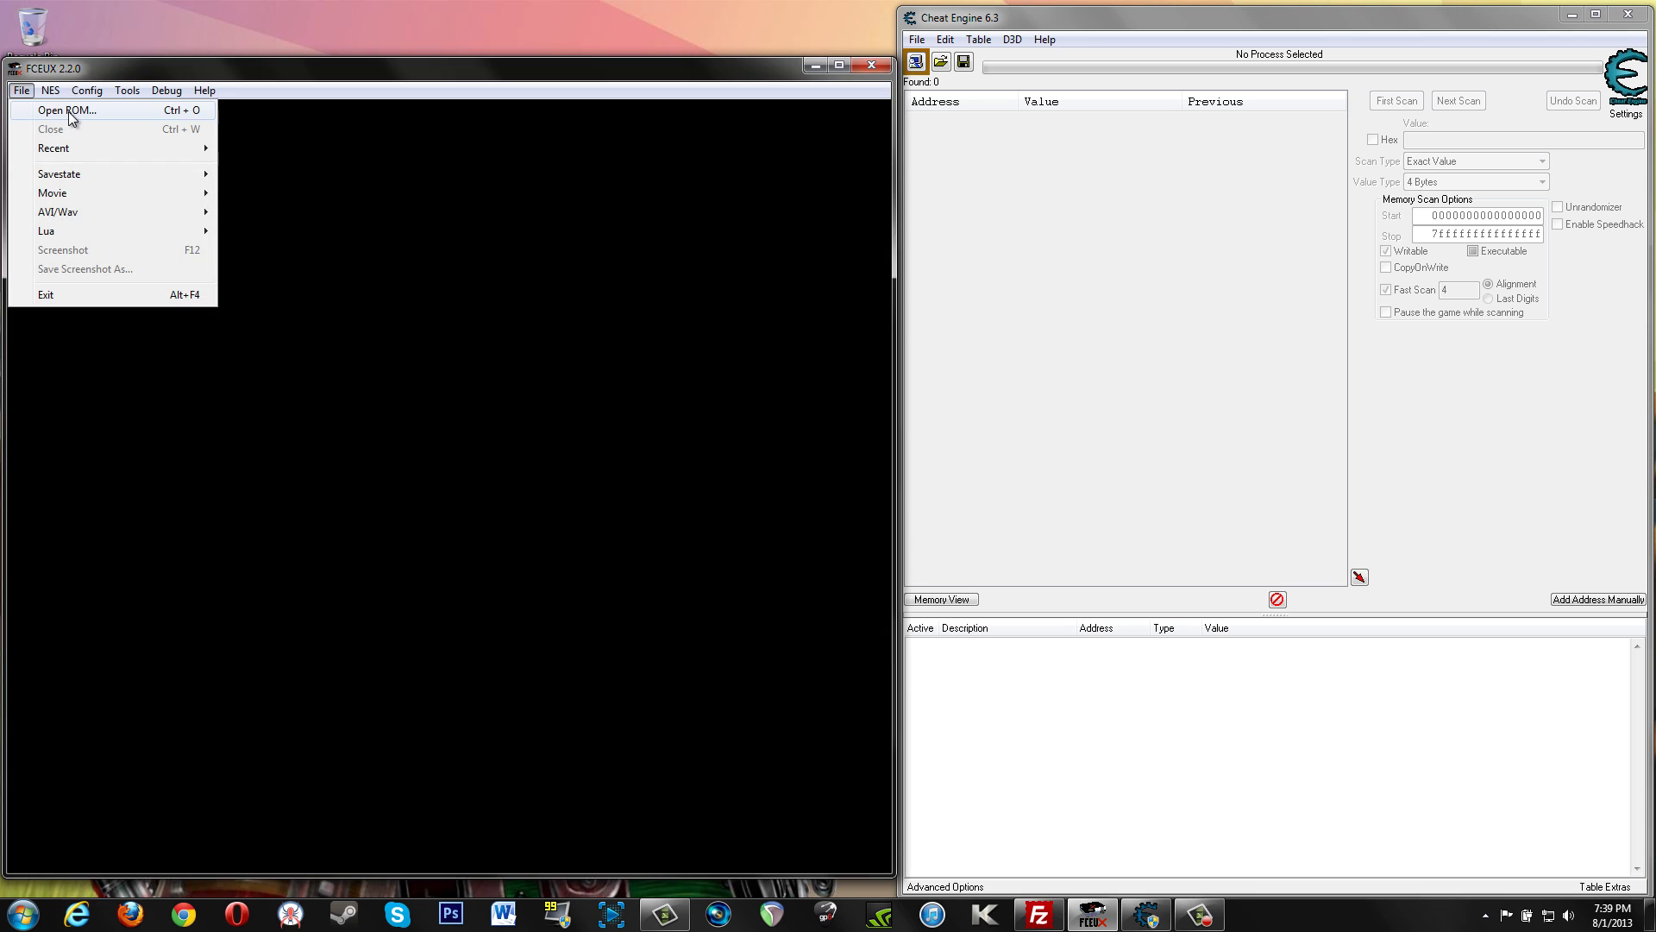
left_click(60, 108)
left_click(319, 445)
scroll(320, 445, "down", 1)
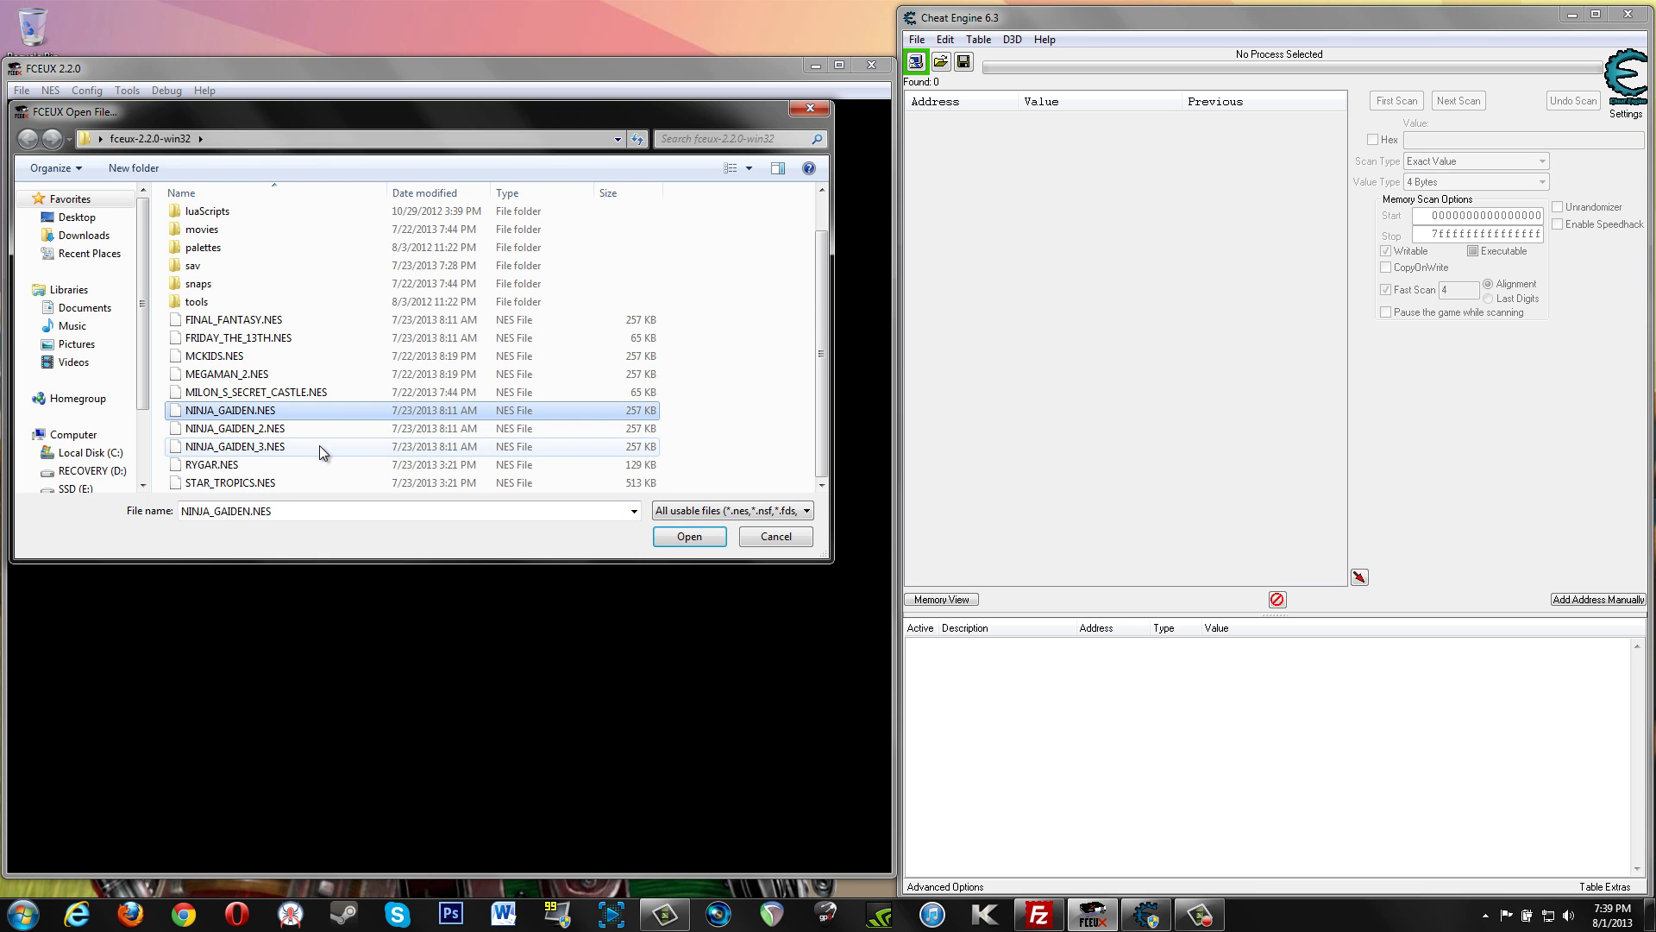
double_click(280, 429)
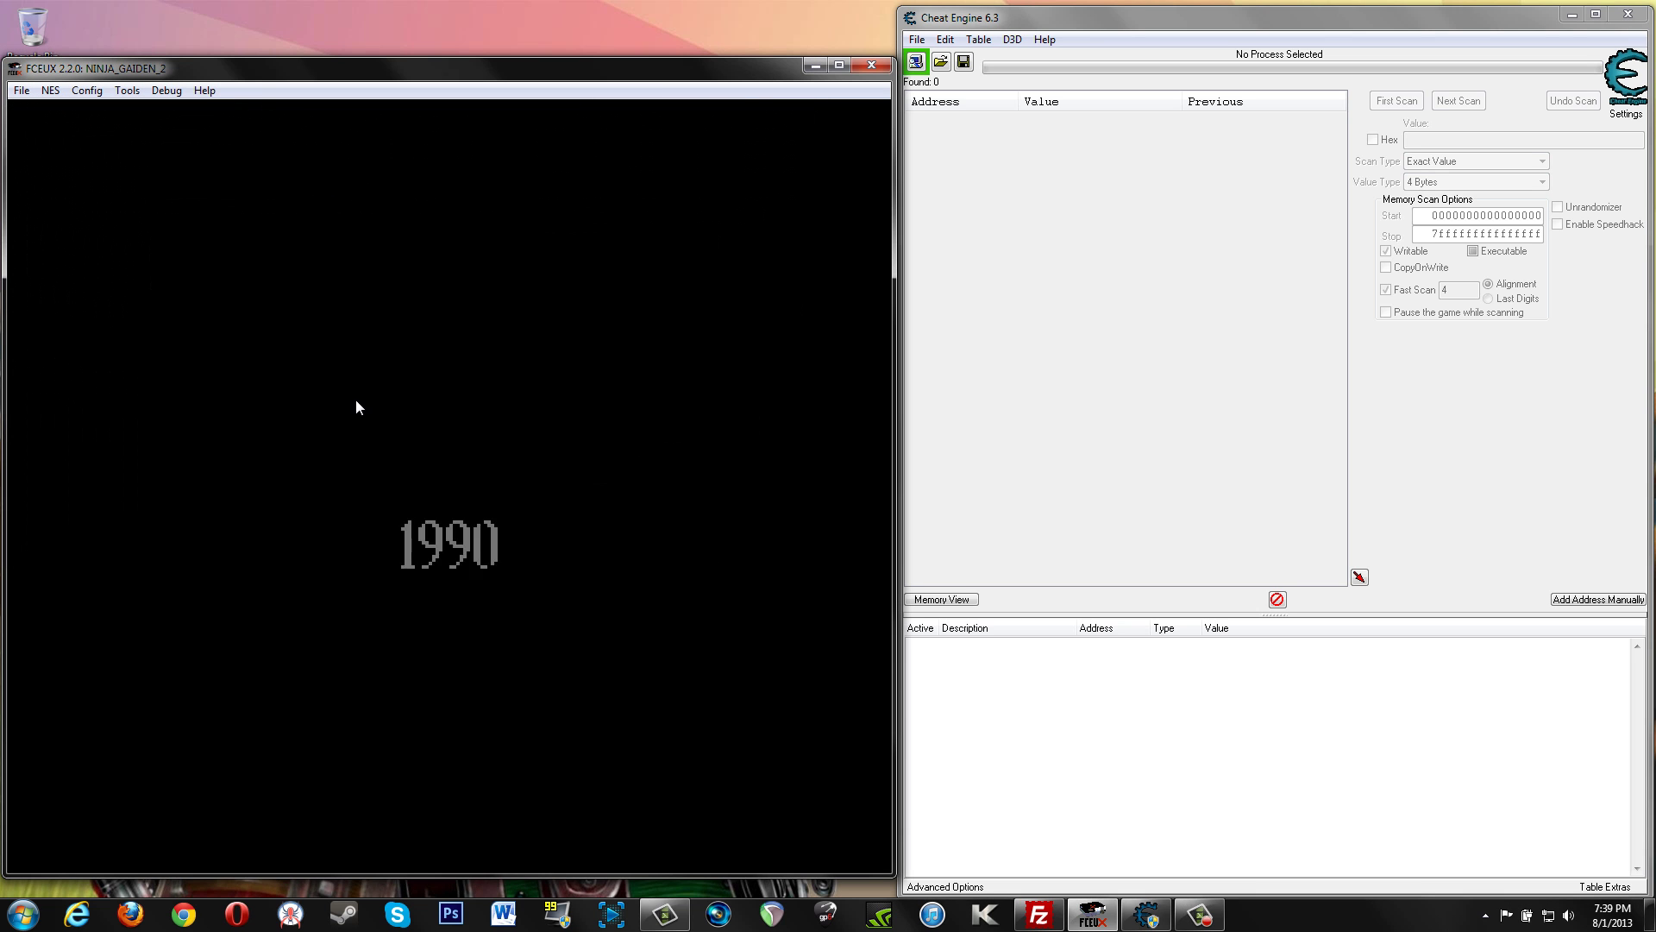
Lower the system volume to the minimum and skip the game's Act-I introduction to begin stage 1-1.
left_click(1568, 914)
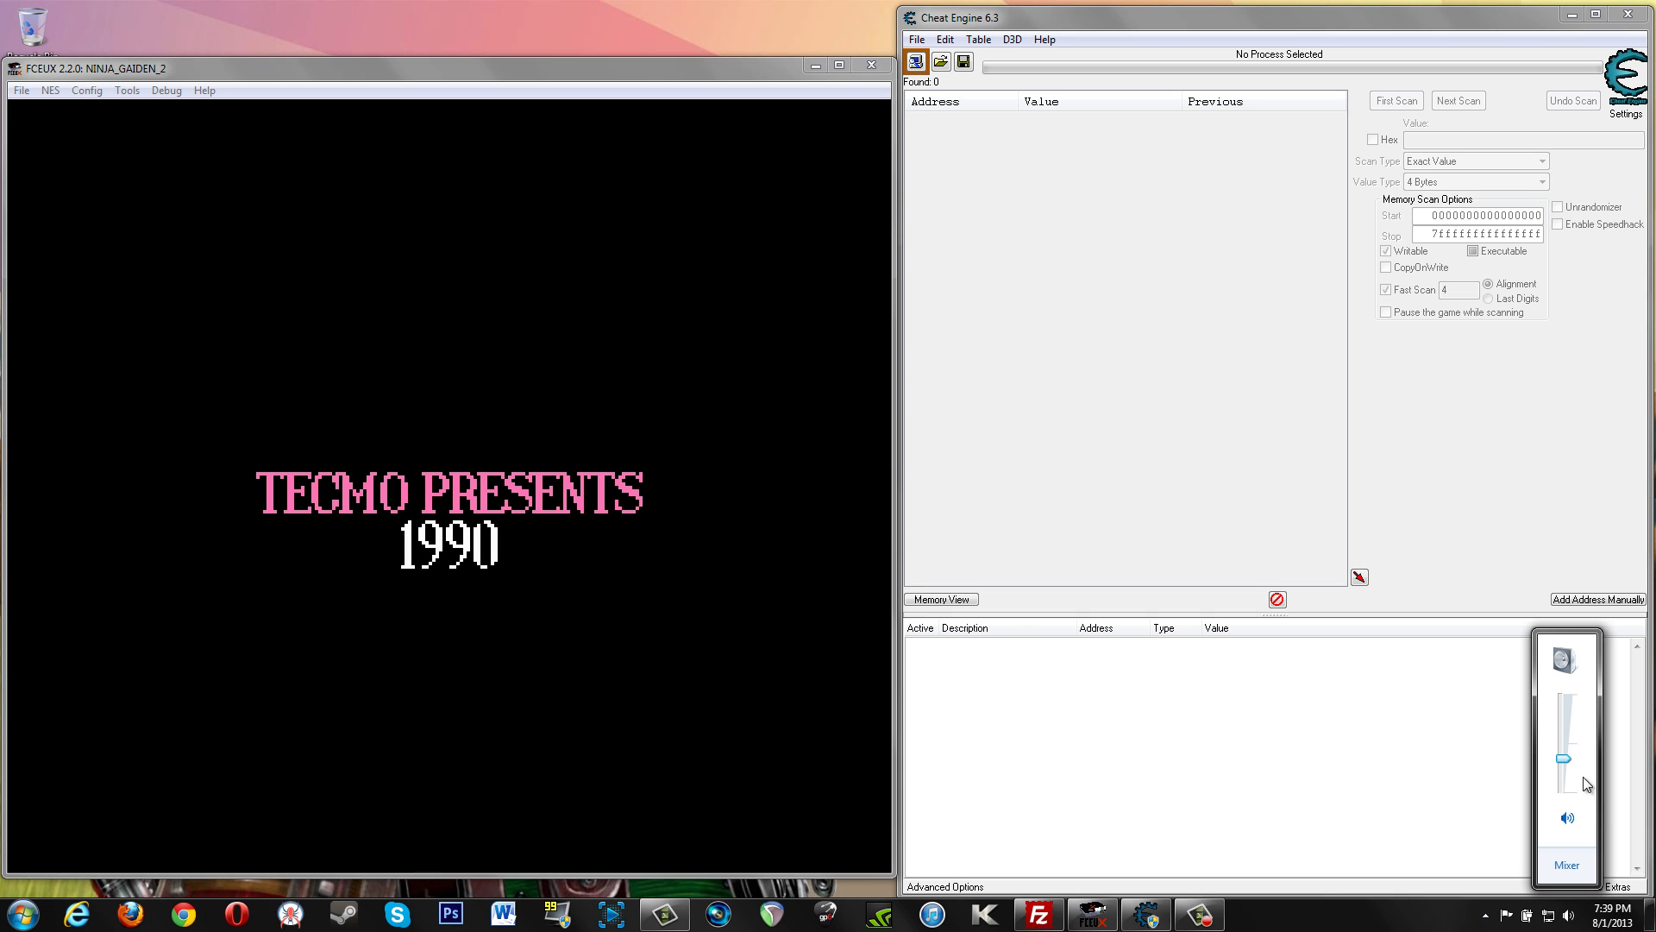
left_click_drag(1565, 754, 1566, 790)
left_click(671, 390)
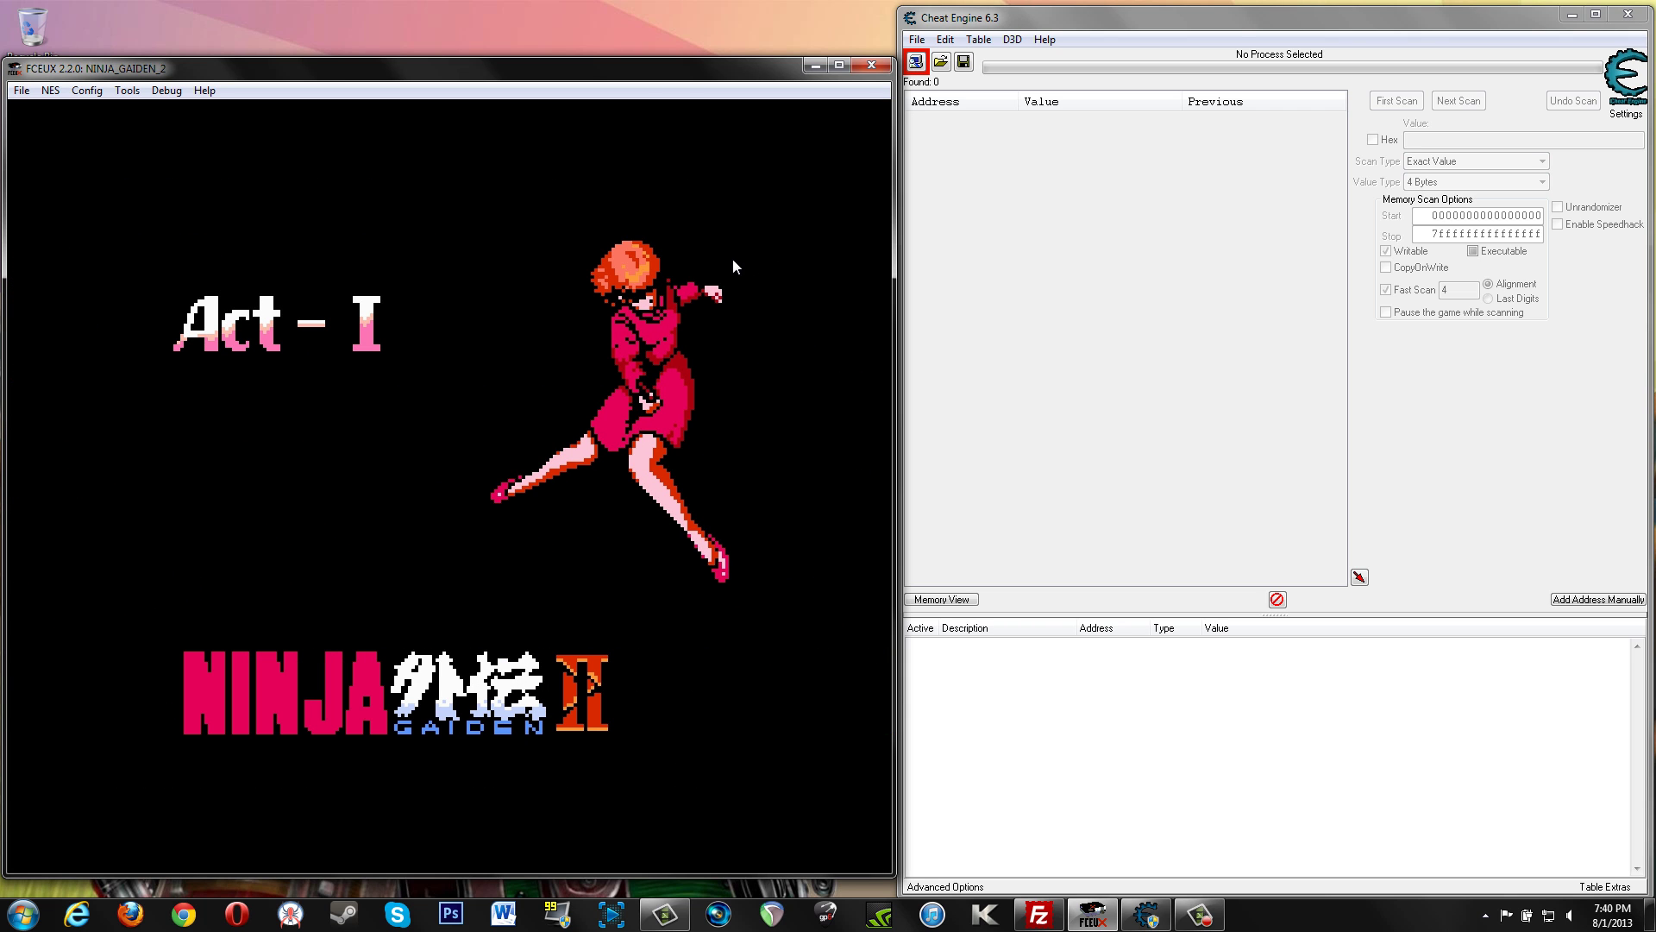
key("Return")
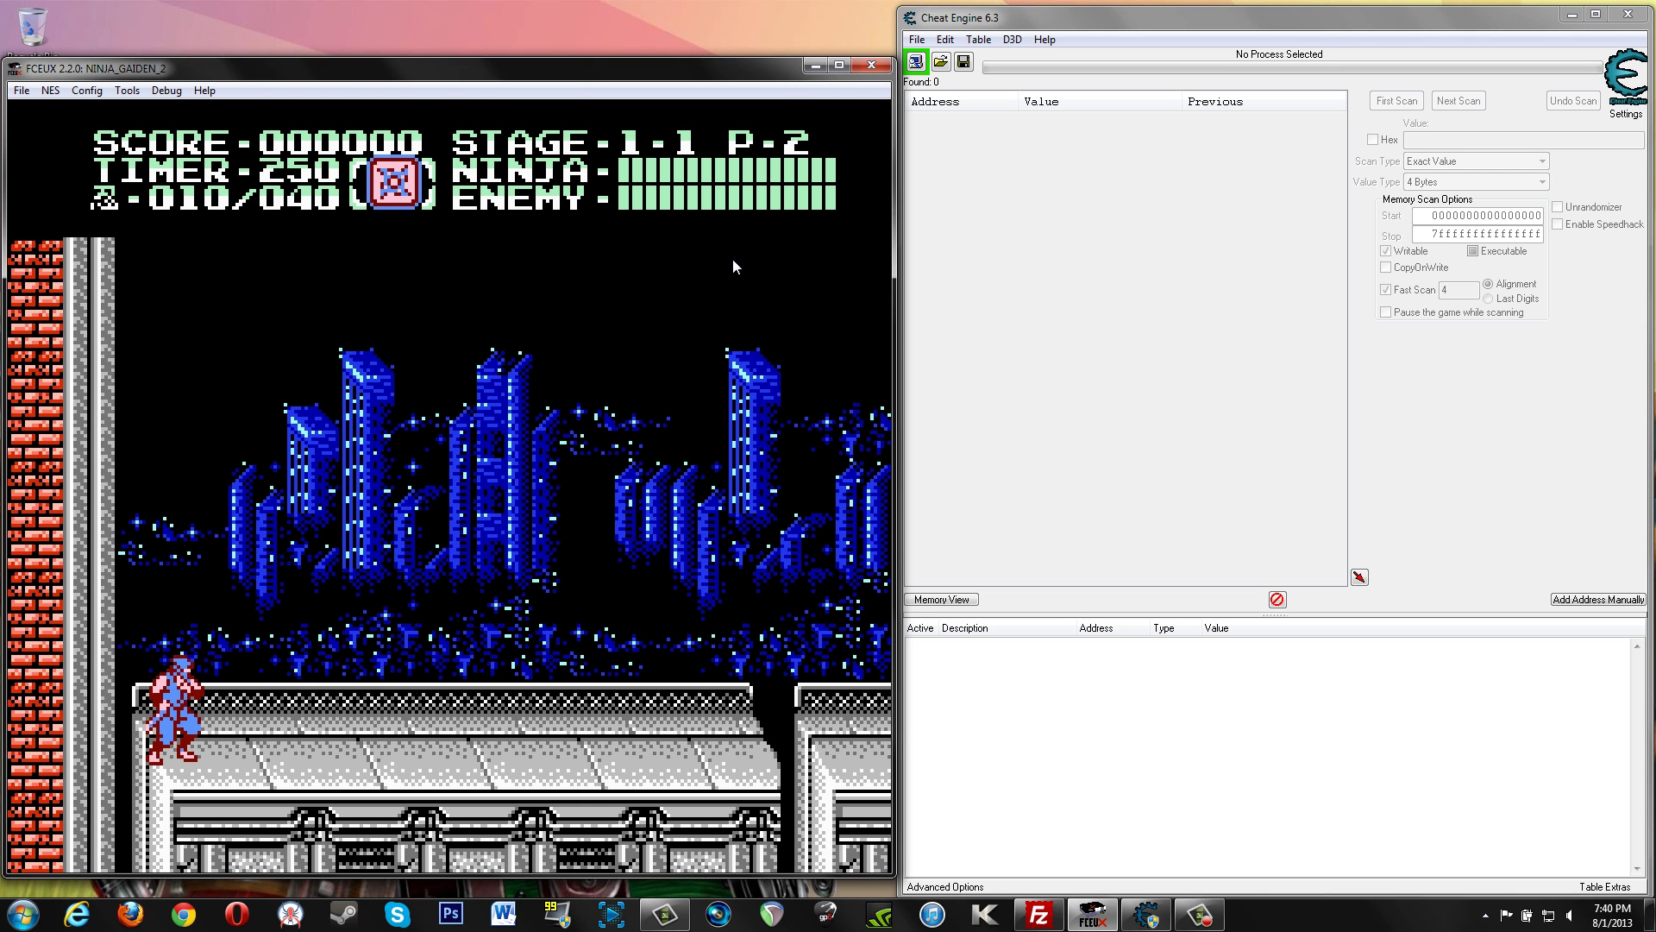
Attach Cheat Engine to the fceux.exe process and run a first 4-byte scan for an unknown initial value.
left_click(915, 61)
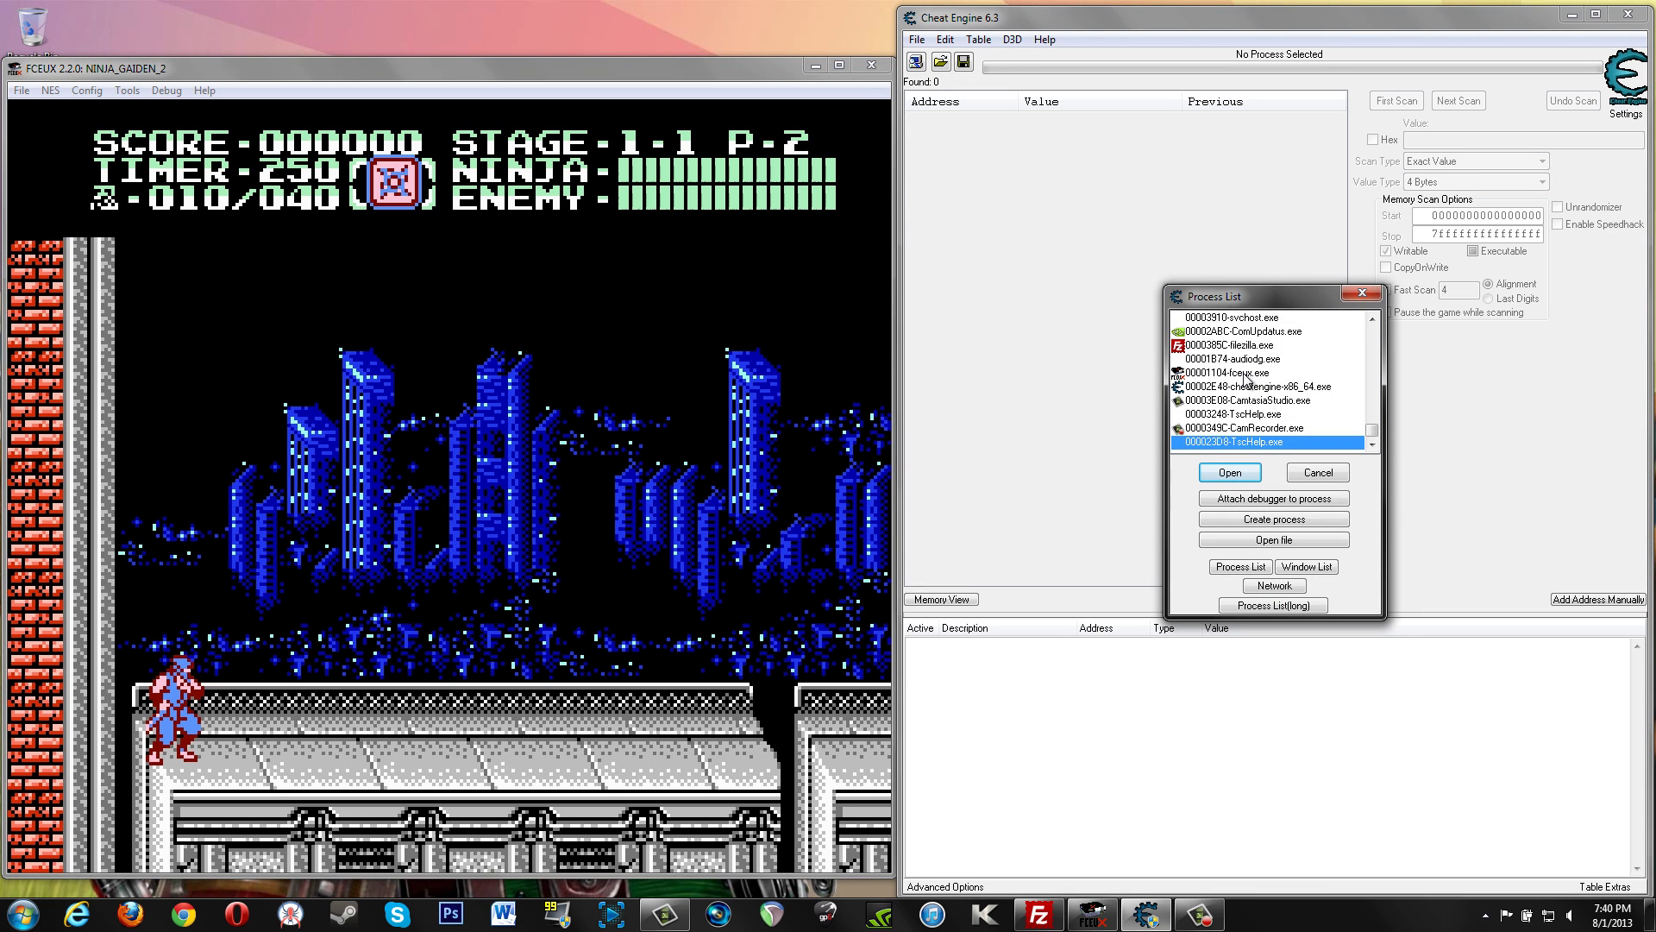
double_click(1245, 375)
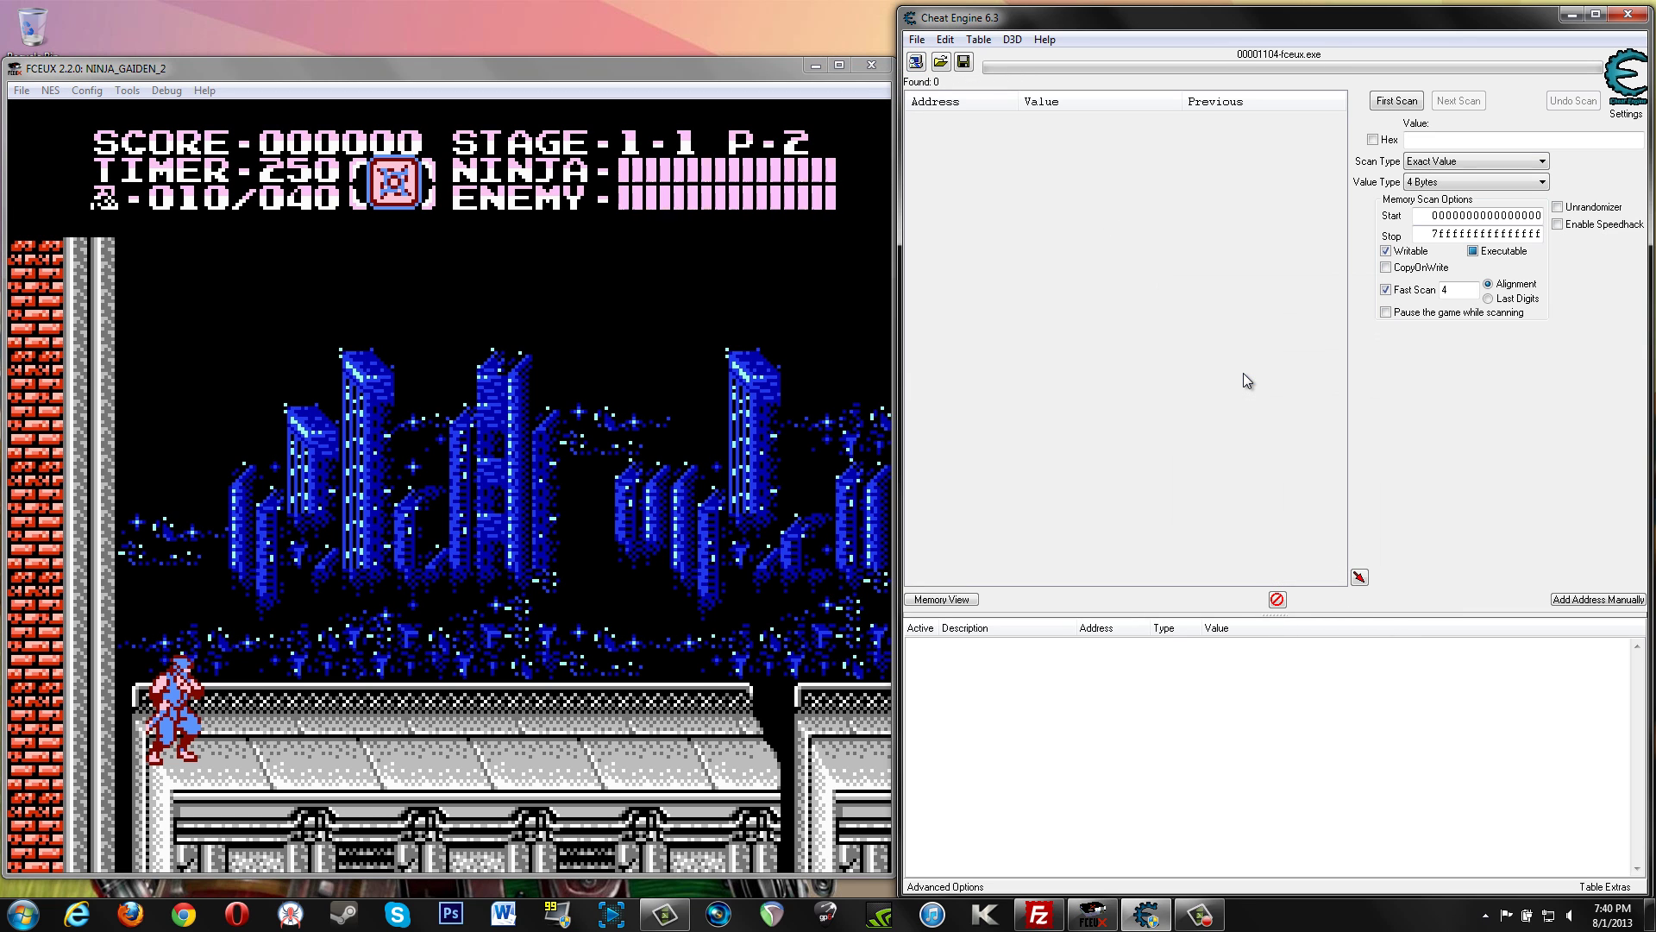
left_click(1472, 162)
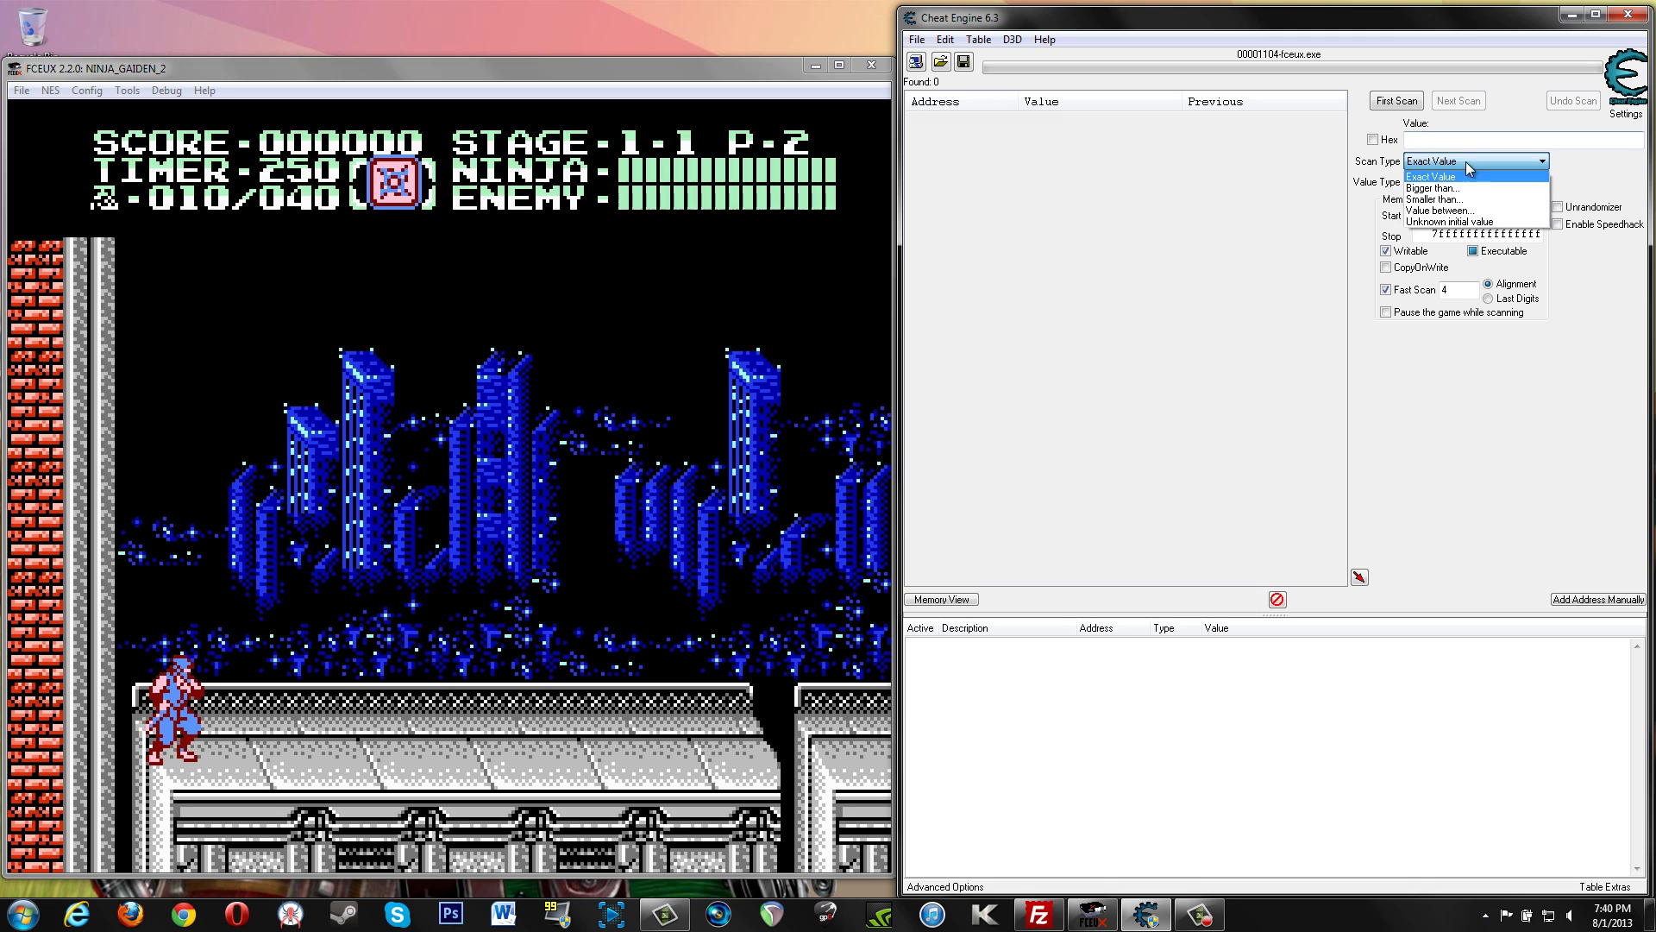
left_click(1471, 222)
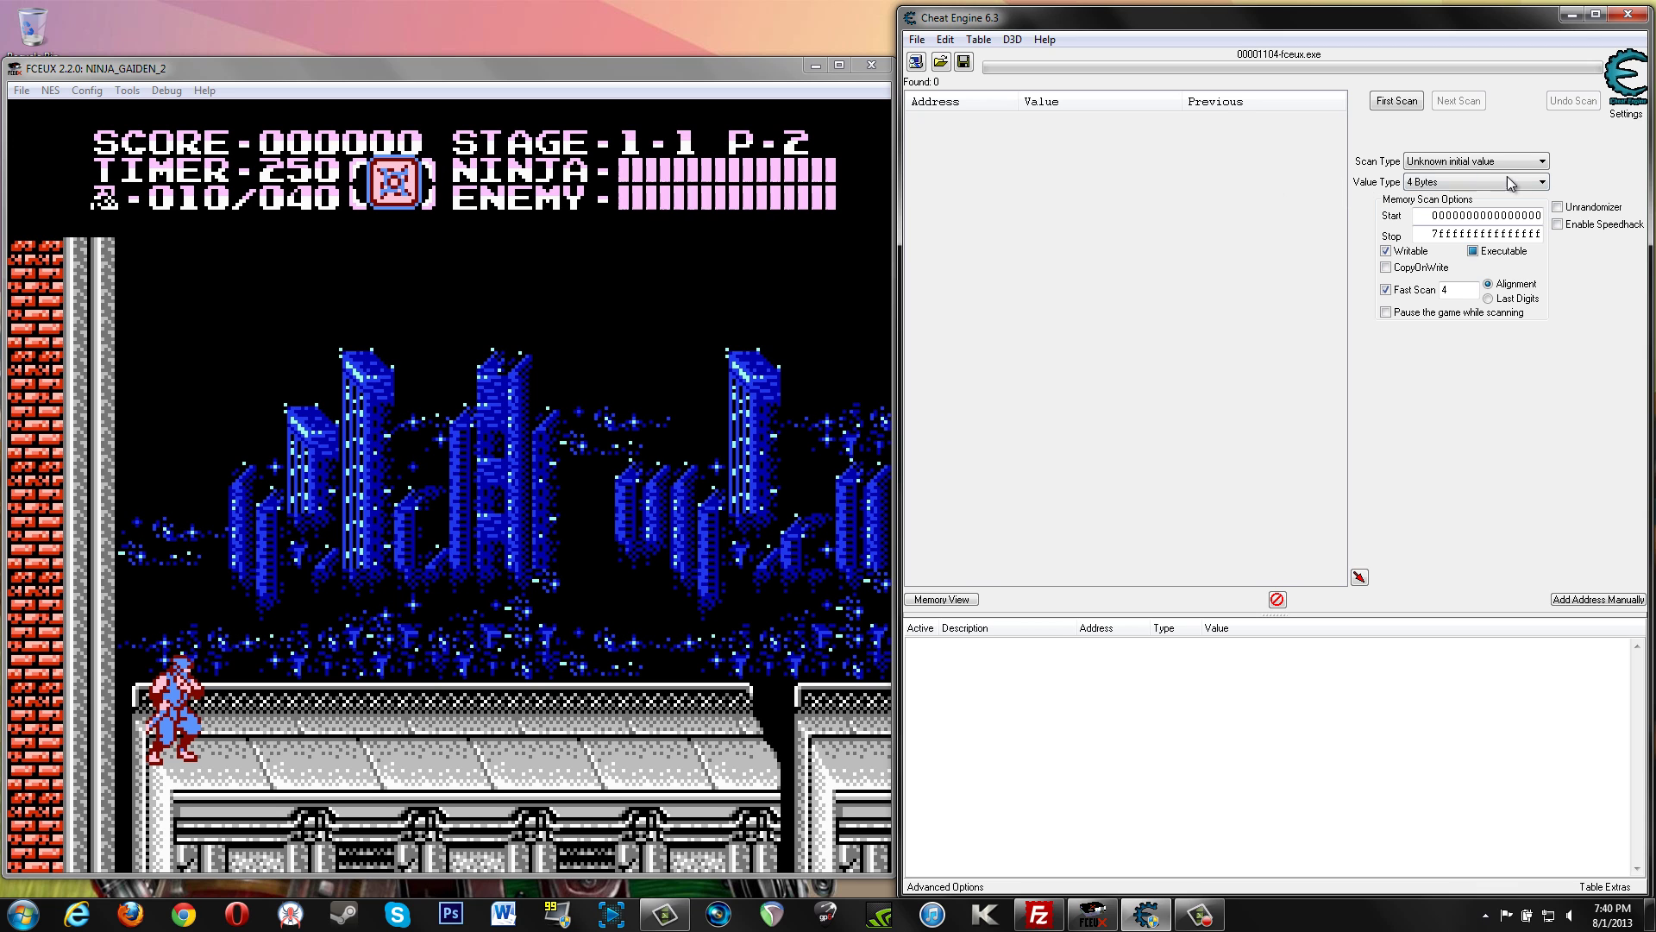
left_click(1393, 104)
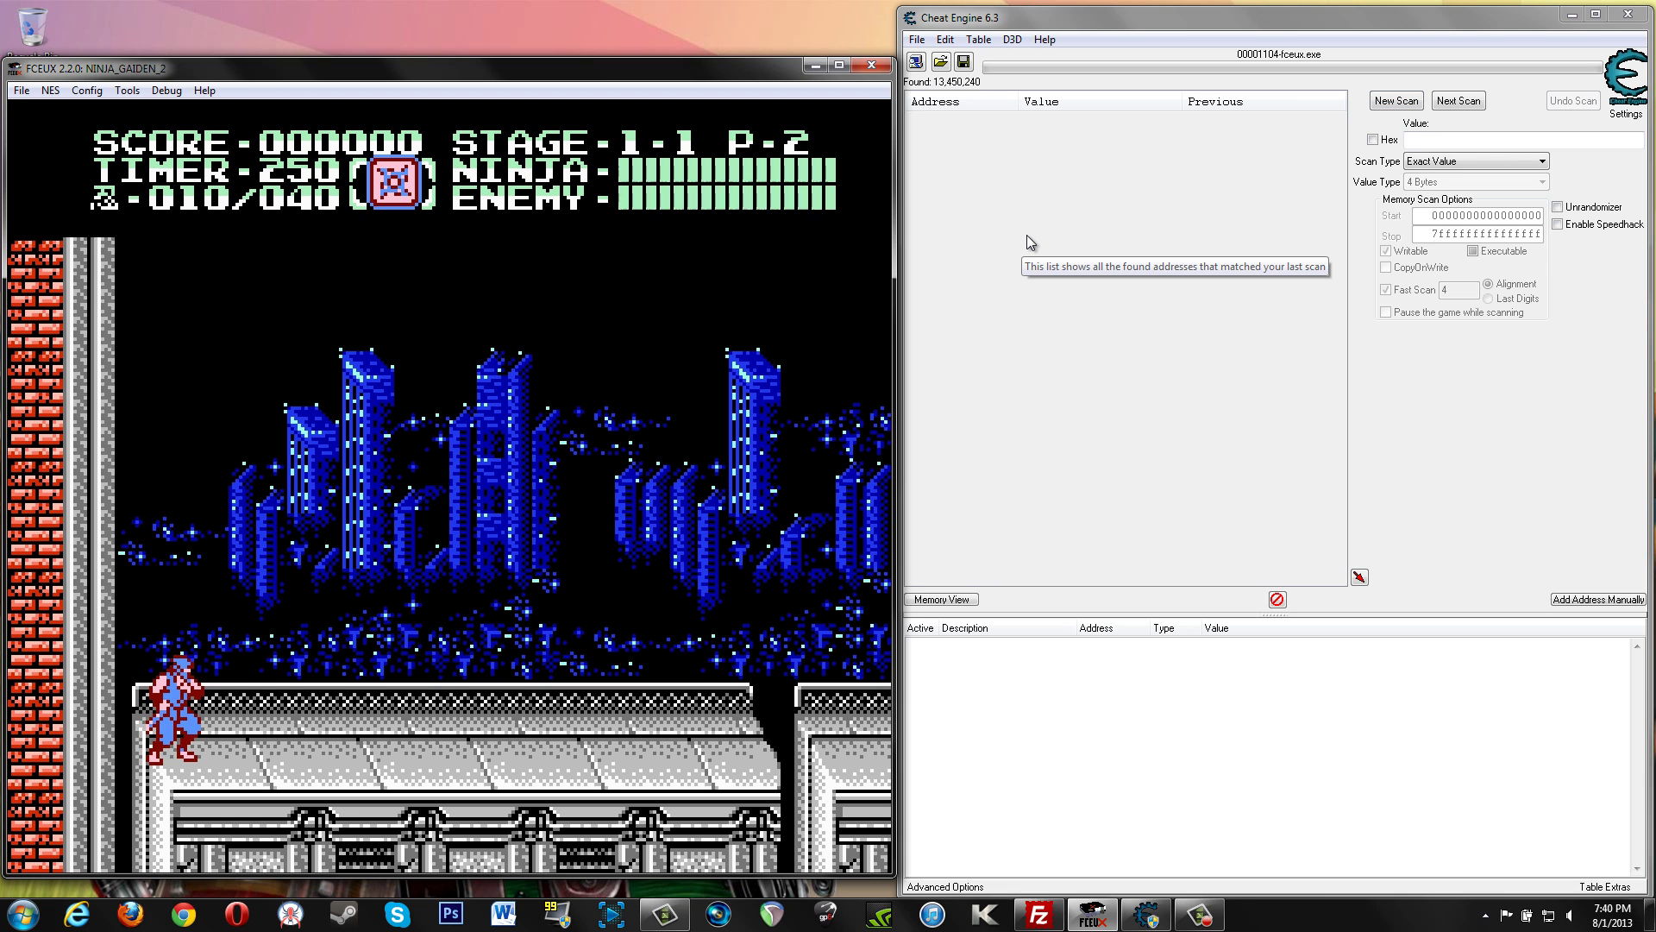
Walk the ninja into the enemy to lose health in the emulator, and scan in Cheat Engine for decreased values.
key("Right")
key("Right")
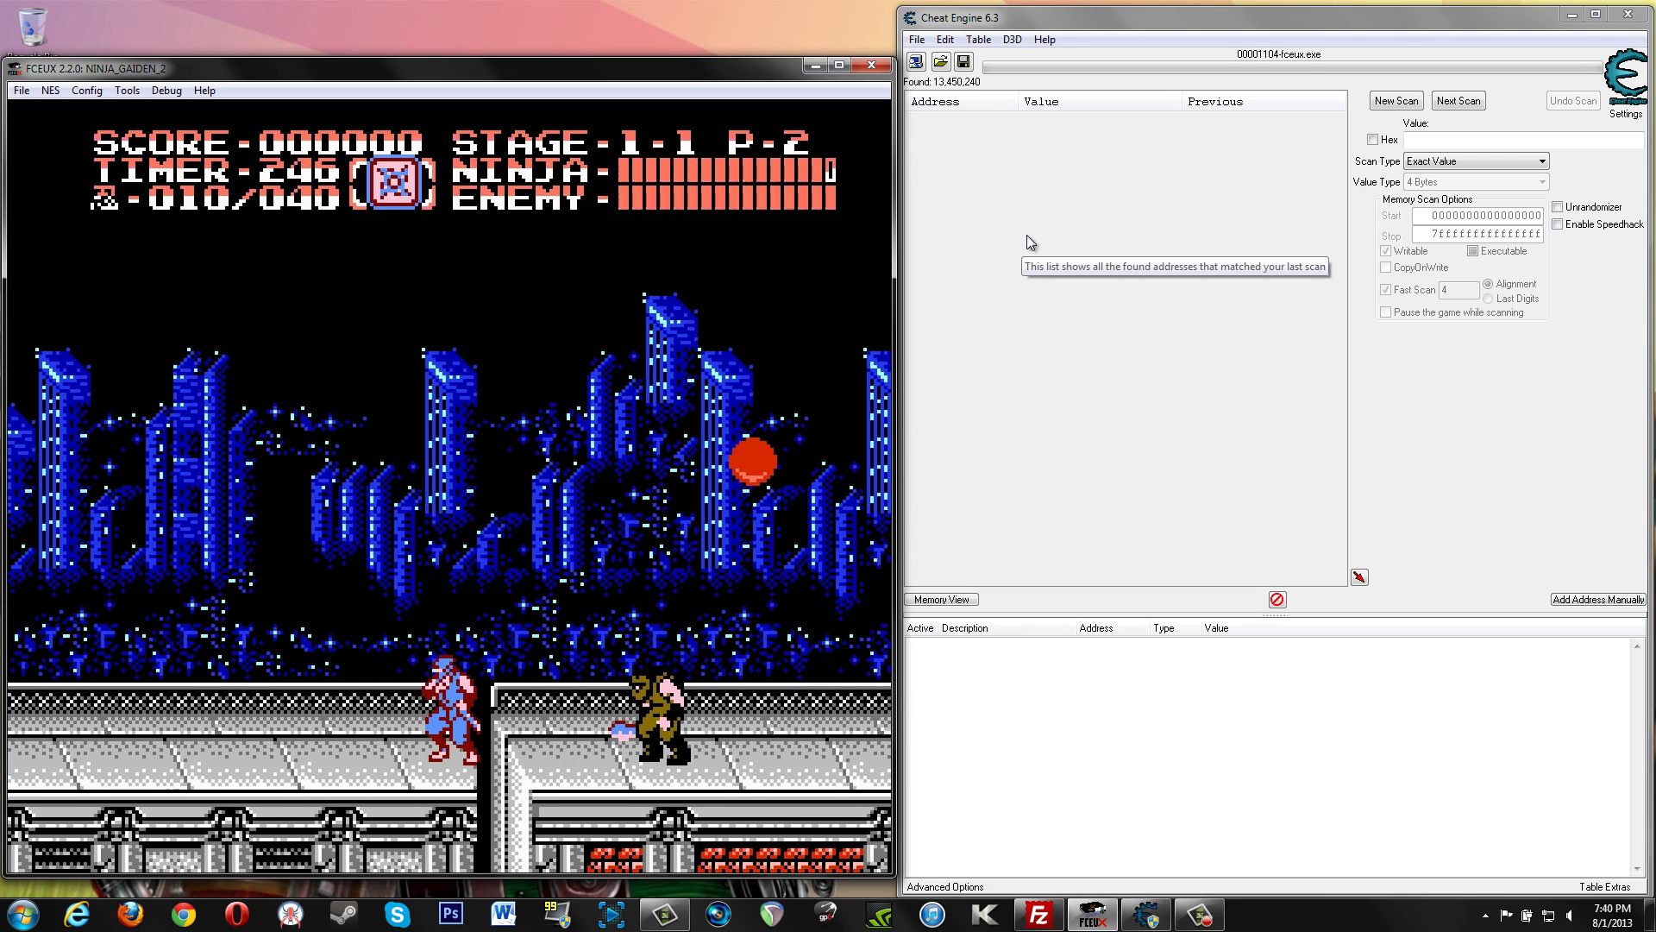
left_click(1477, 161)
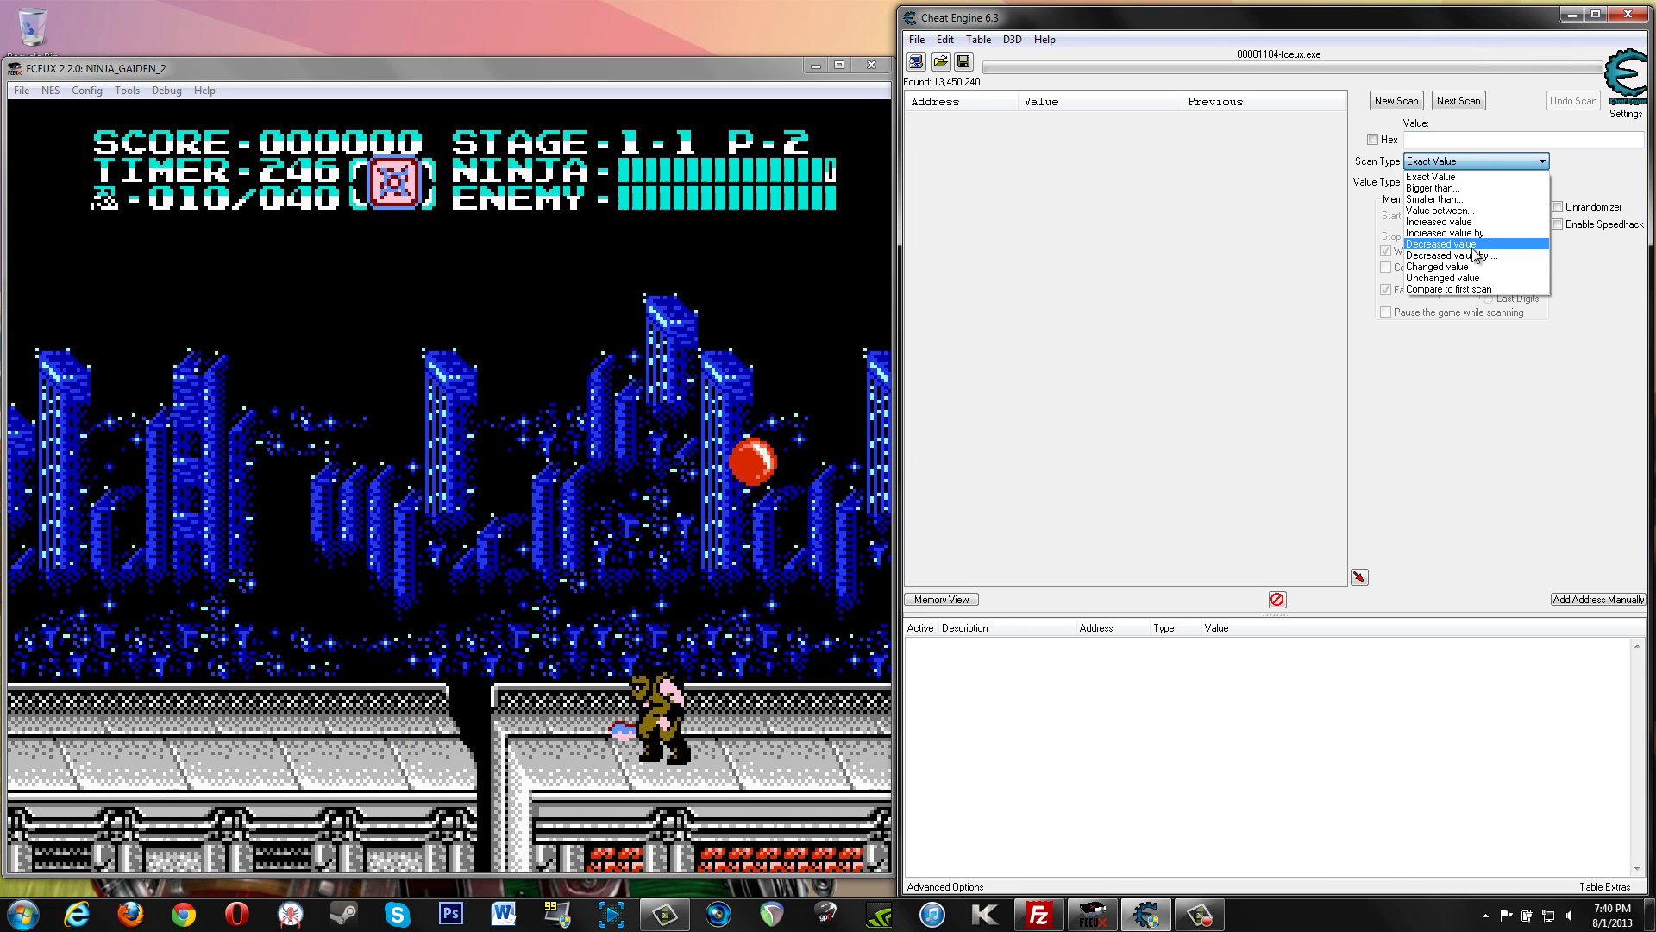
left_click(1440, 244)
left_click(1458, 101)
Let the enemy hit the ninja a second time and repeat the decreased-value scan.
left_click(752, 311)
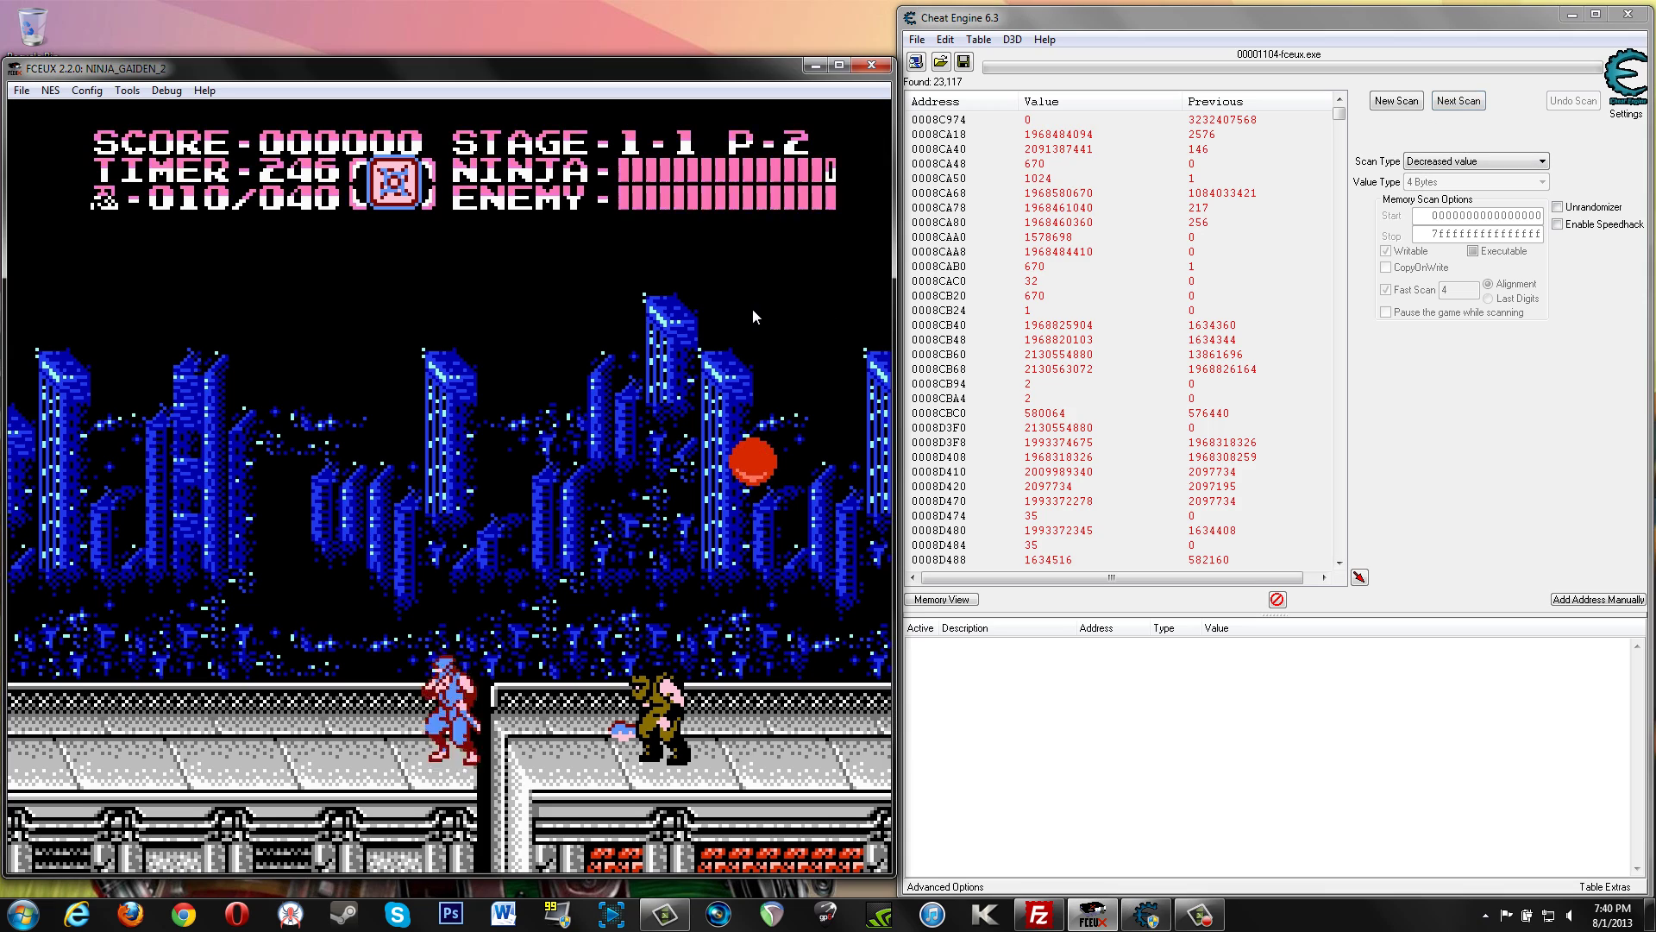
key("Right")
key("Right")
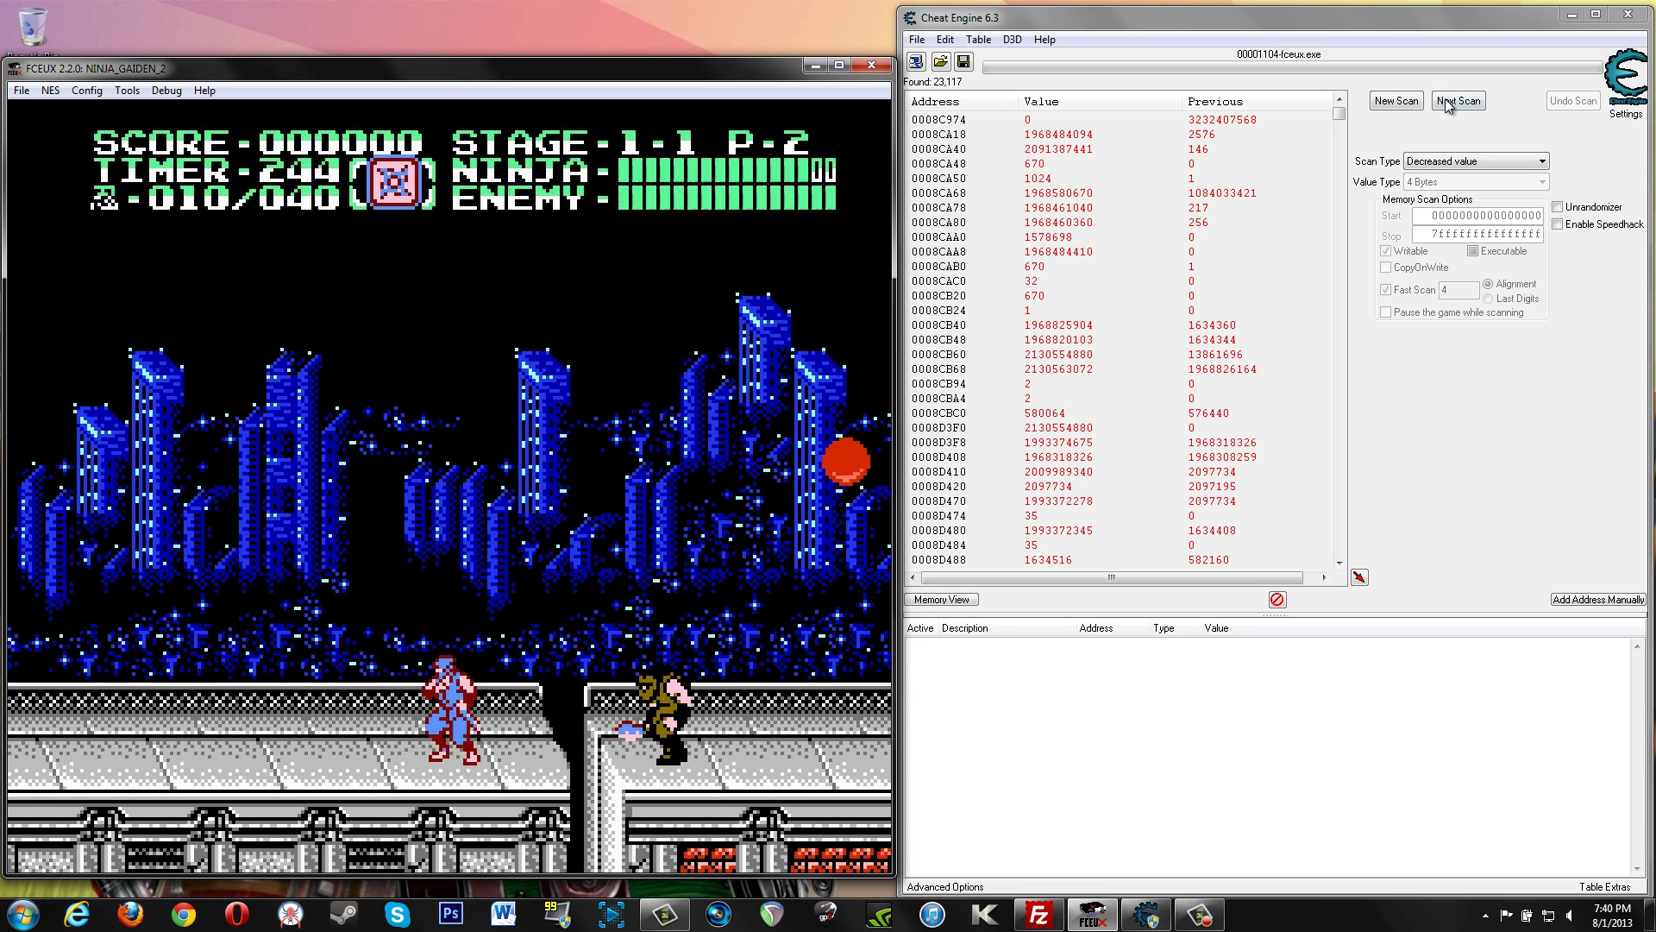
left_click(1458, 101)
Change the scan type to Unchanged value and rescan repeatedly while the ninja's health stays the same.
left_click(1475, 161)
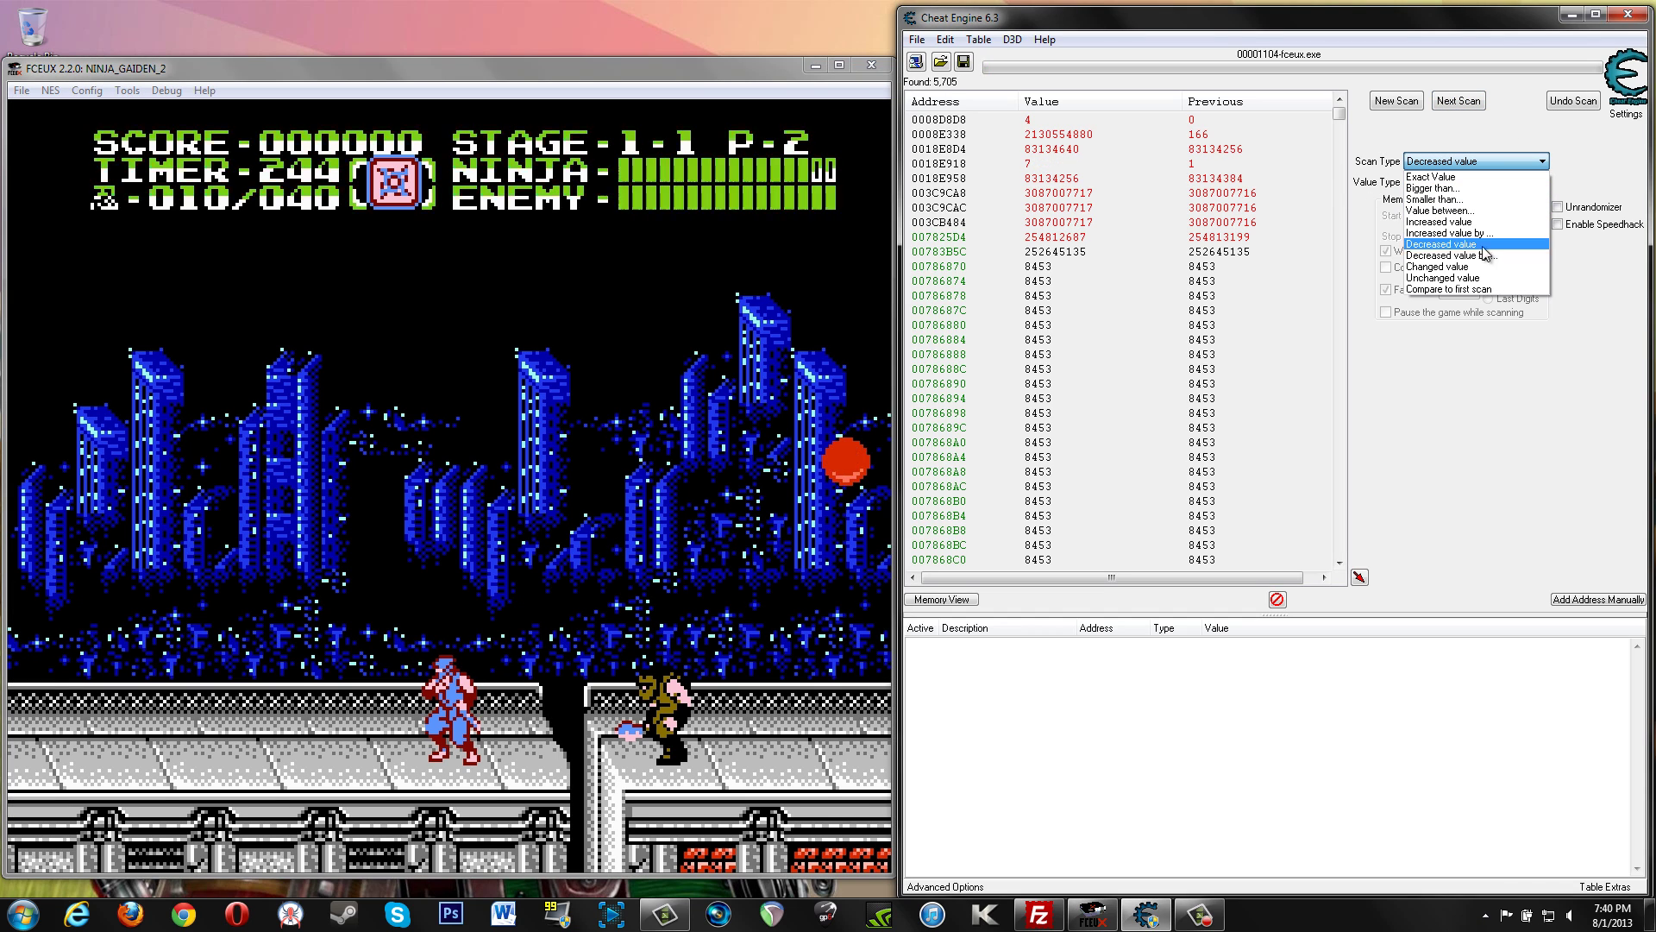
left_click(1485, 276)
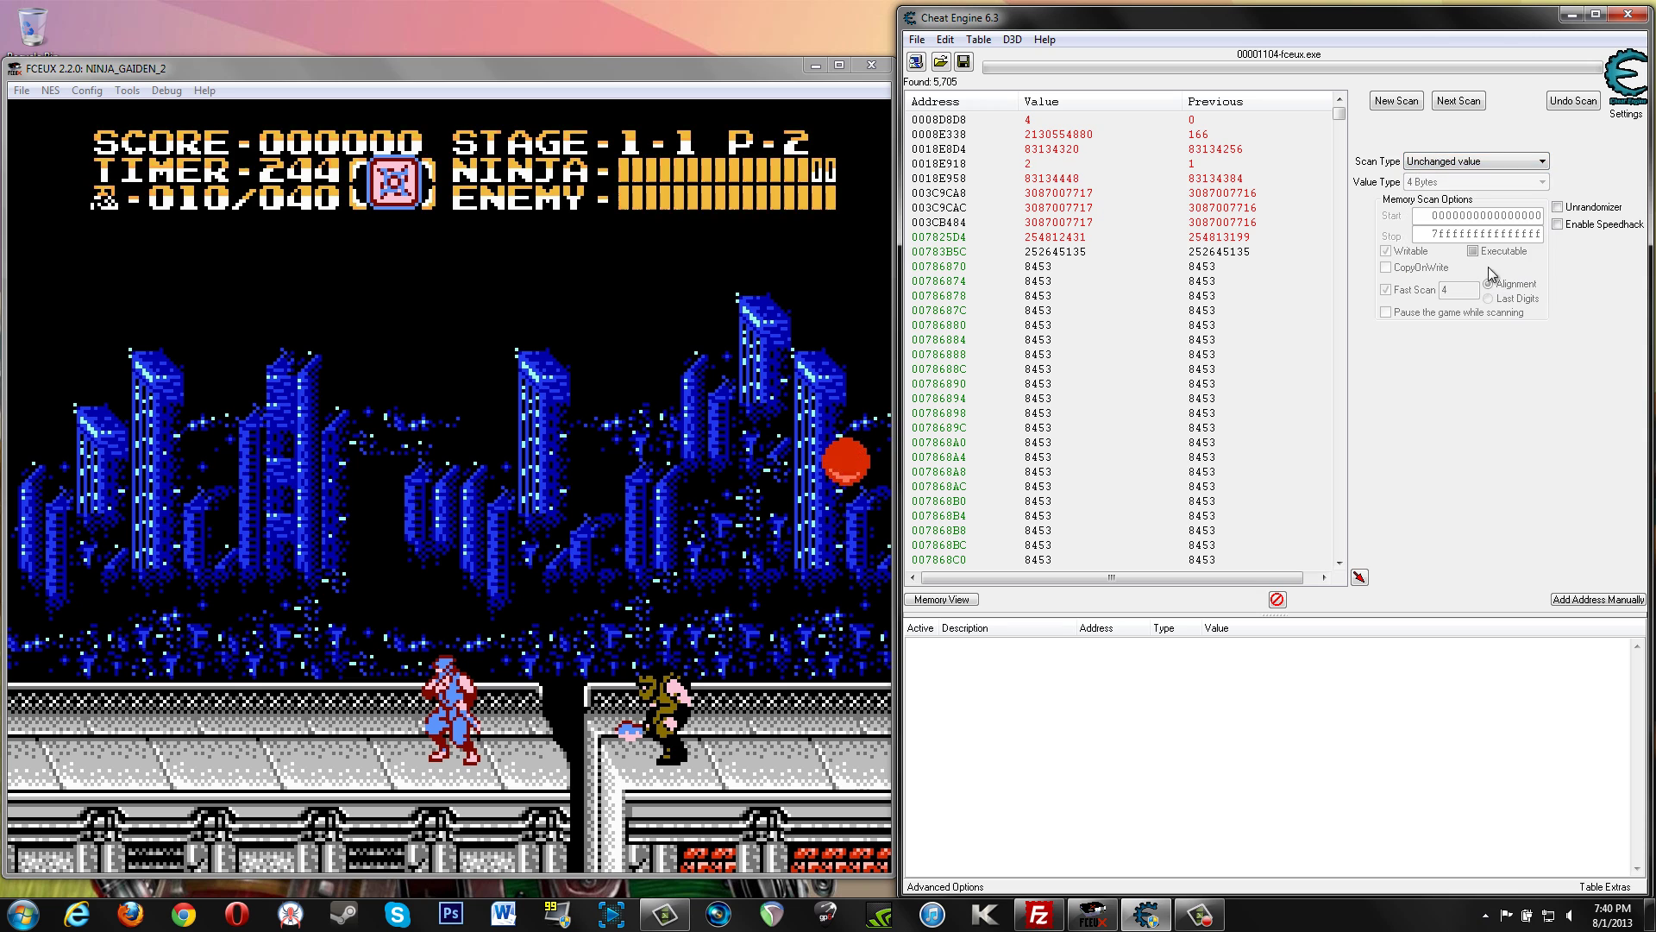
left_click(1463, 102)
left_click(1463, 102)
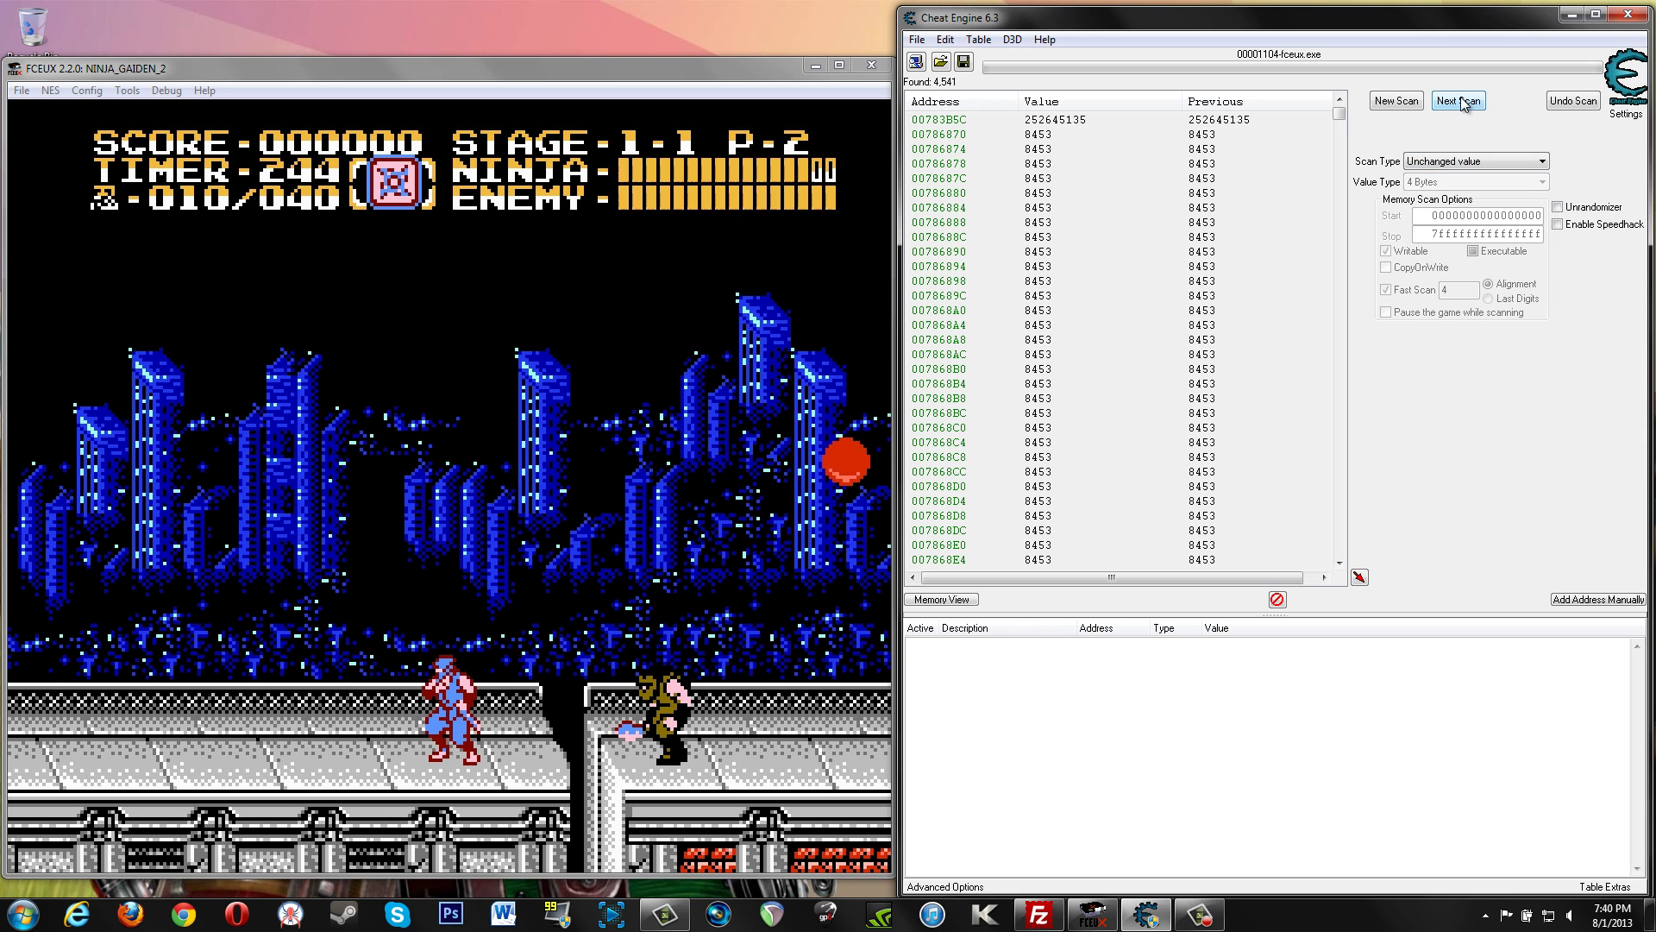
left_click(1463, 102)
left_click(1463, 102)
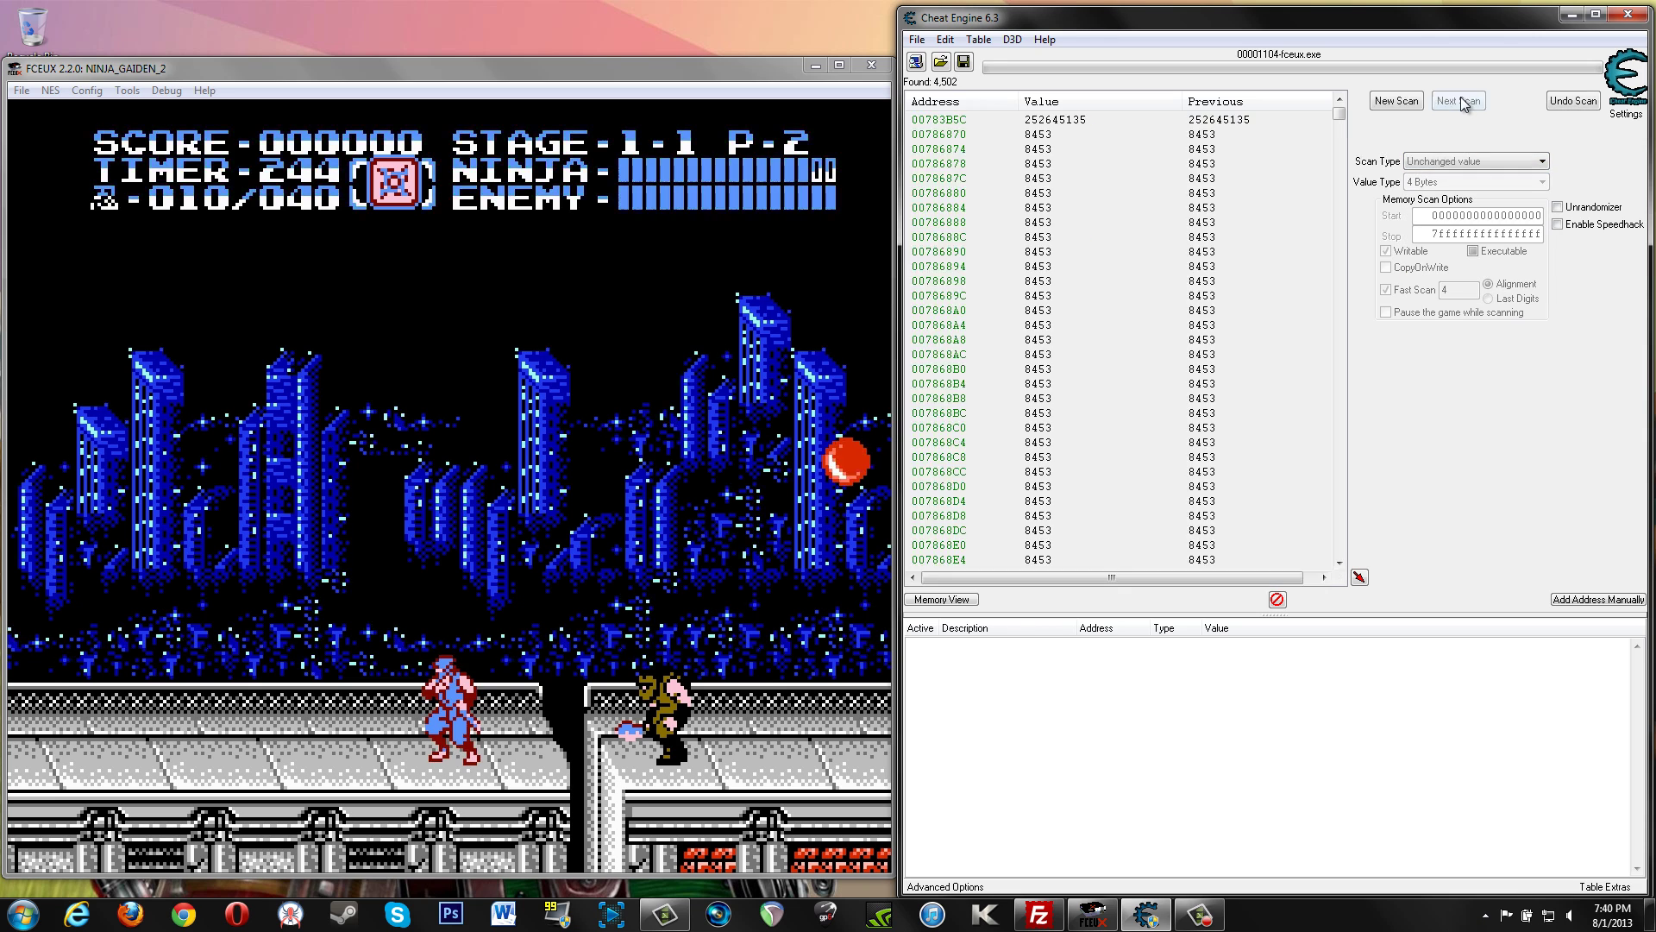
left_click(1463, 101)
left_click(1463, 102)
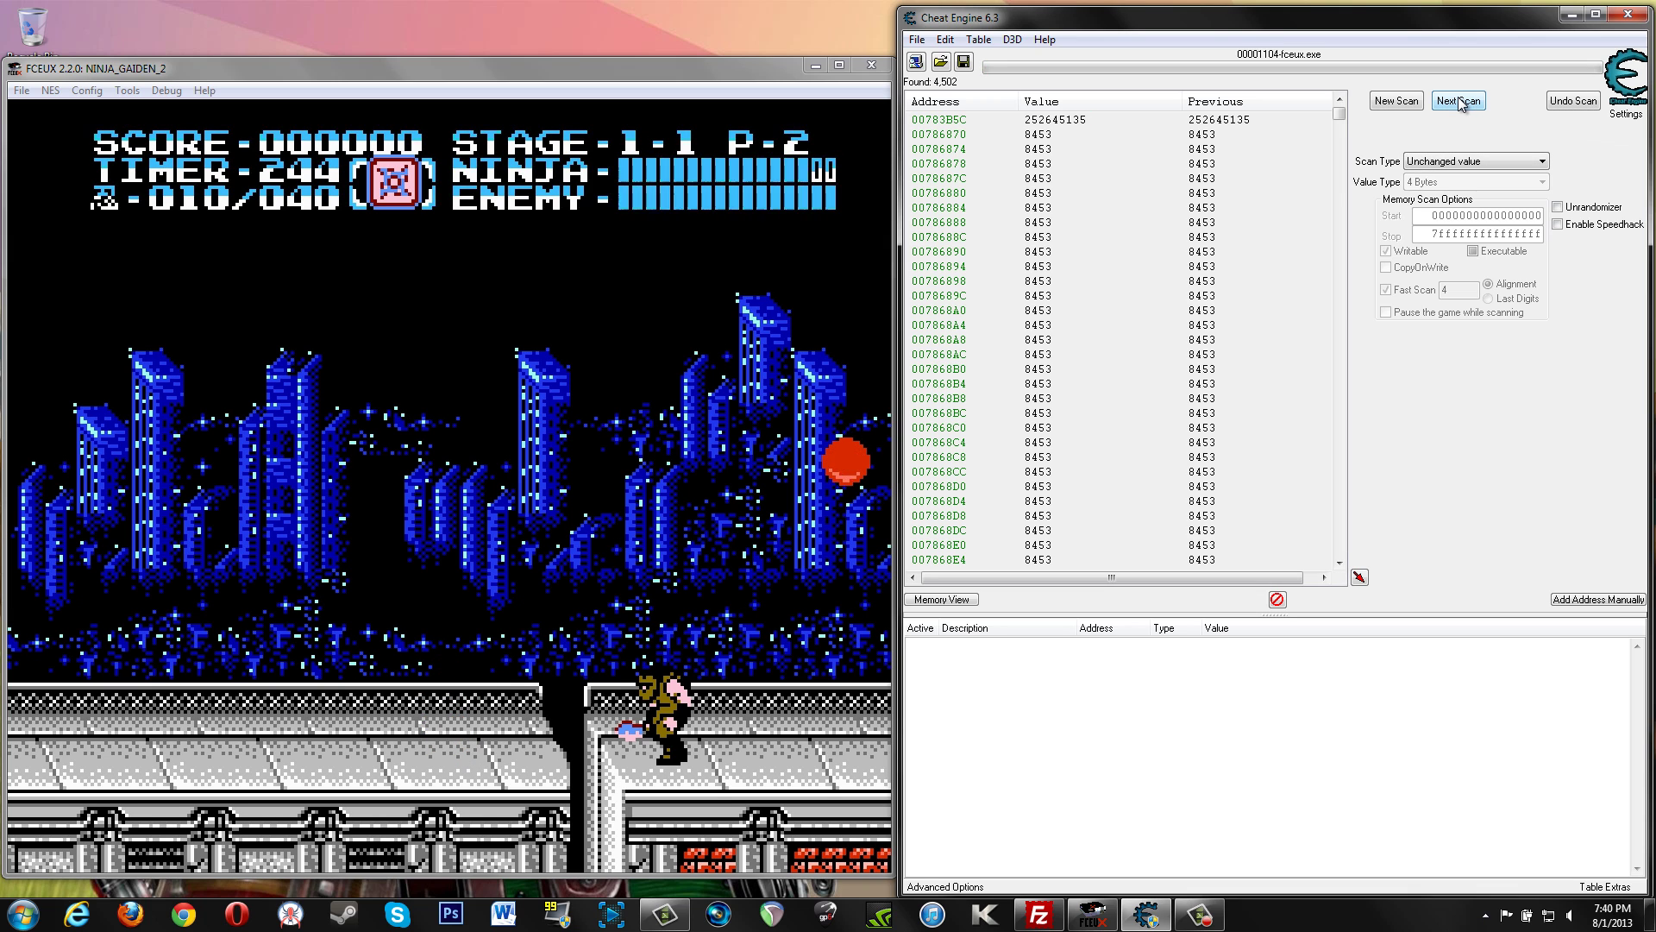
left_click(1461, 101)
left_click(1461, 102)
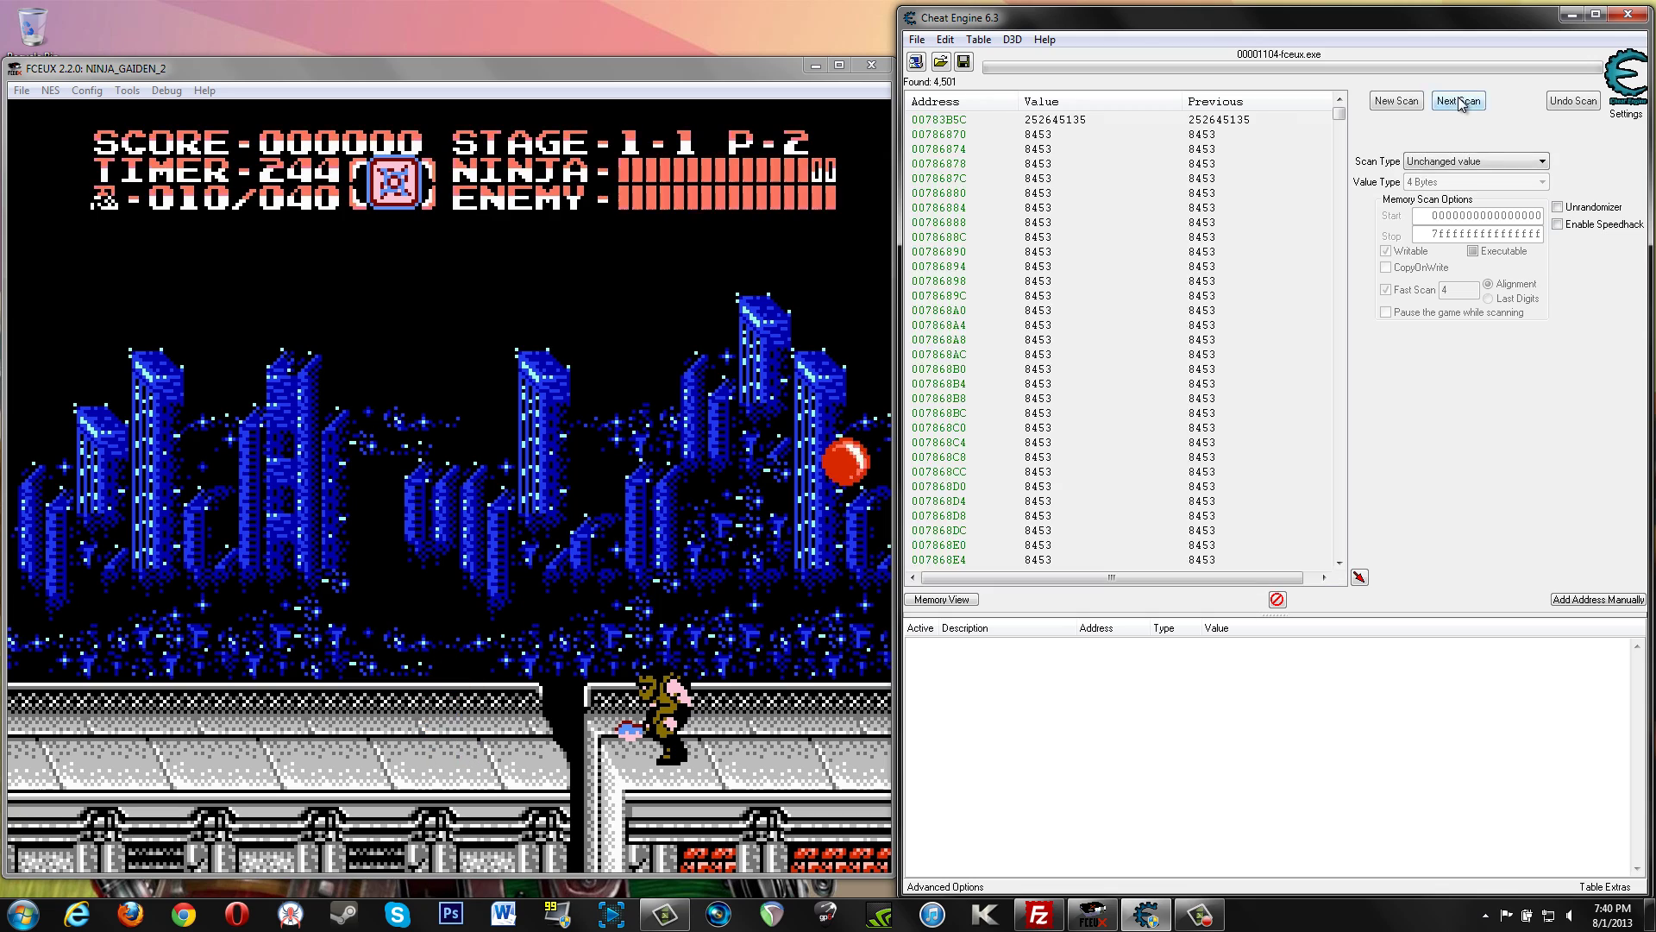
left_click(1460, 102)
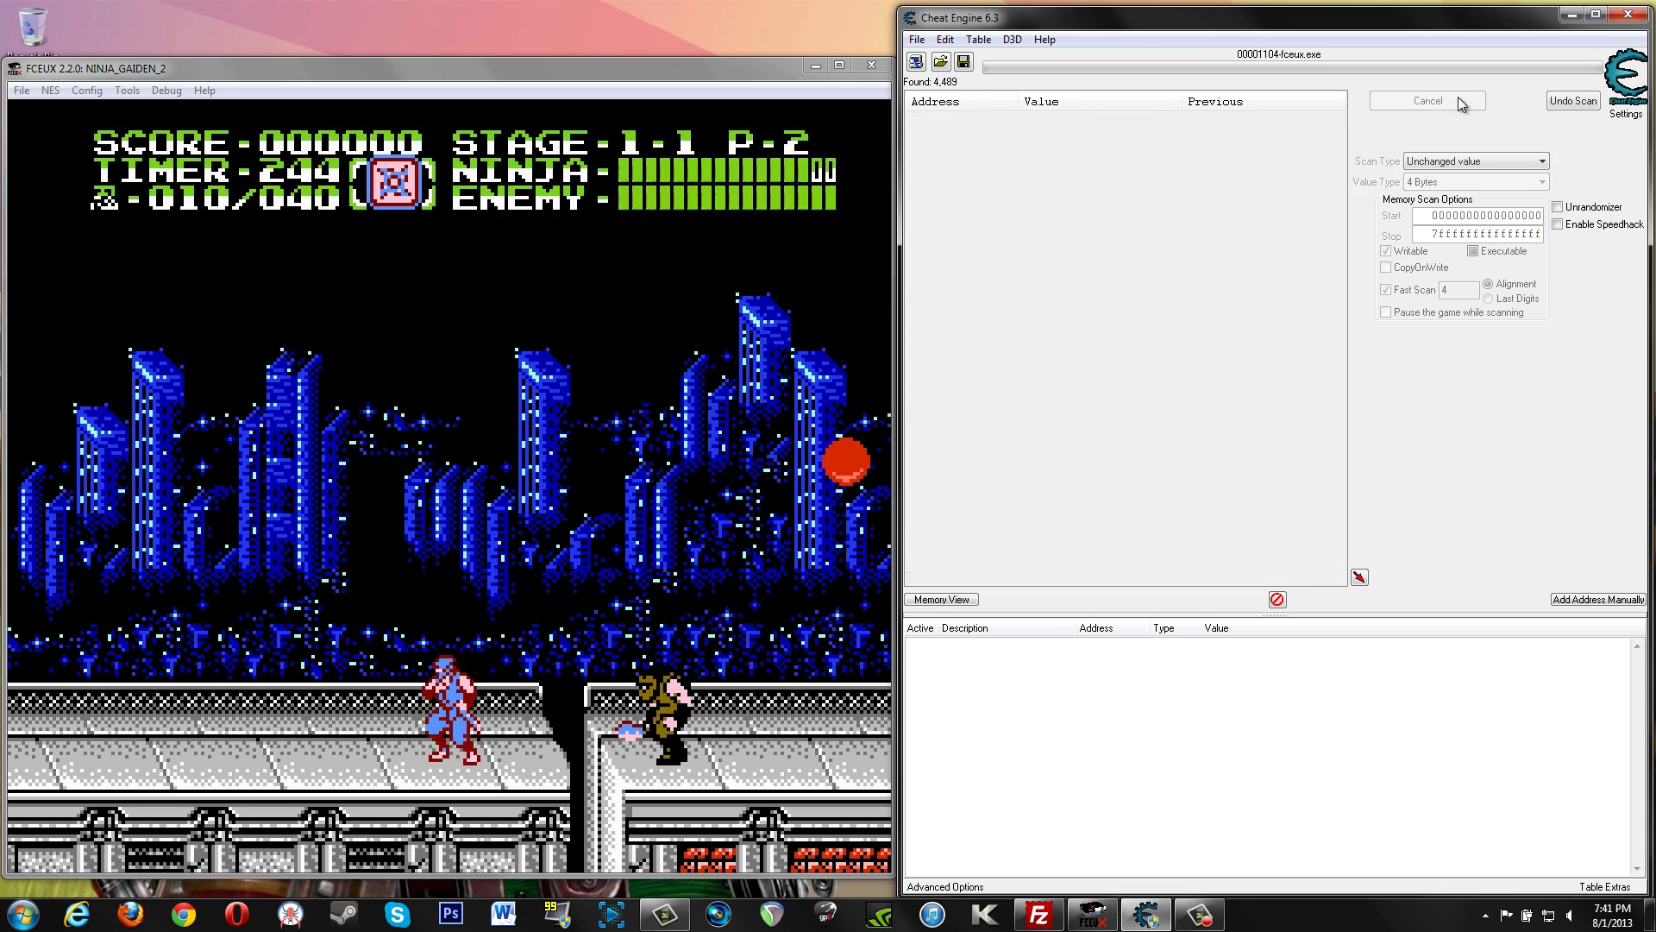
Move the ninja around the stage without taking damage and narrow the addresses with further unchanged-value scans.
left_click(812, 274)
key("Right")
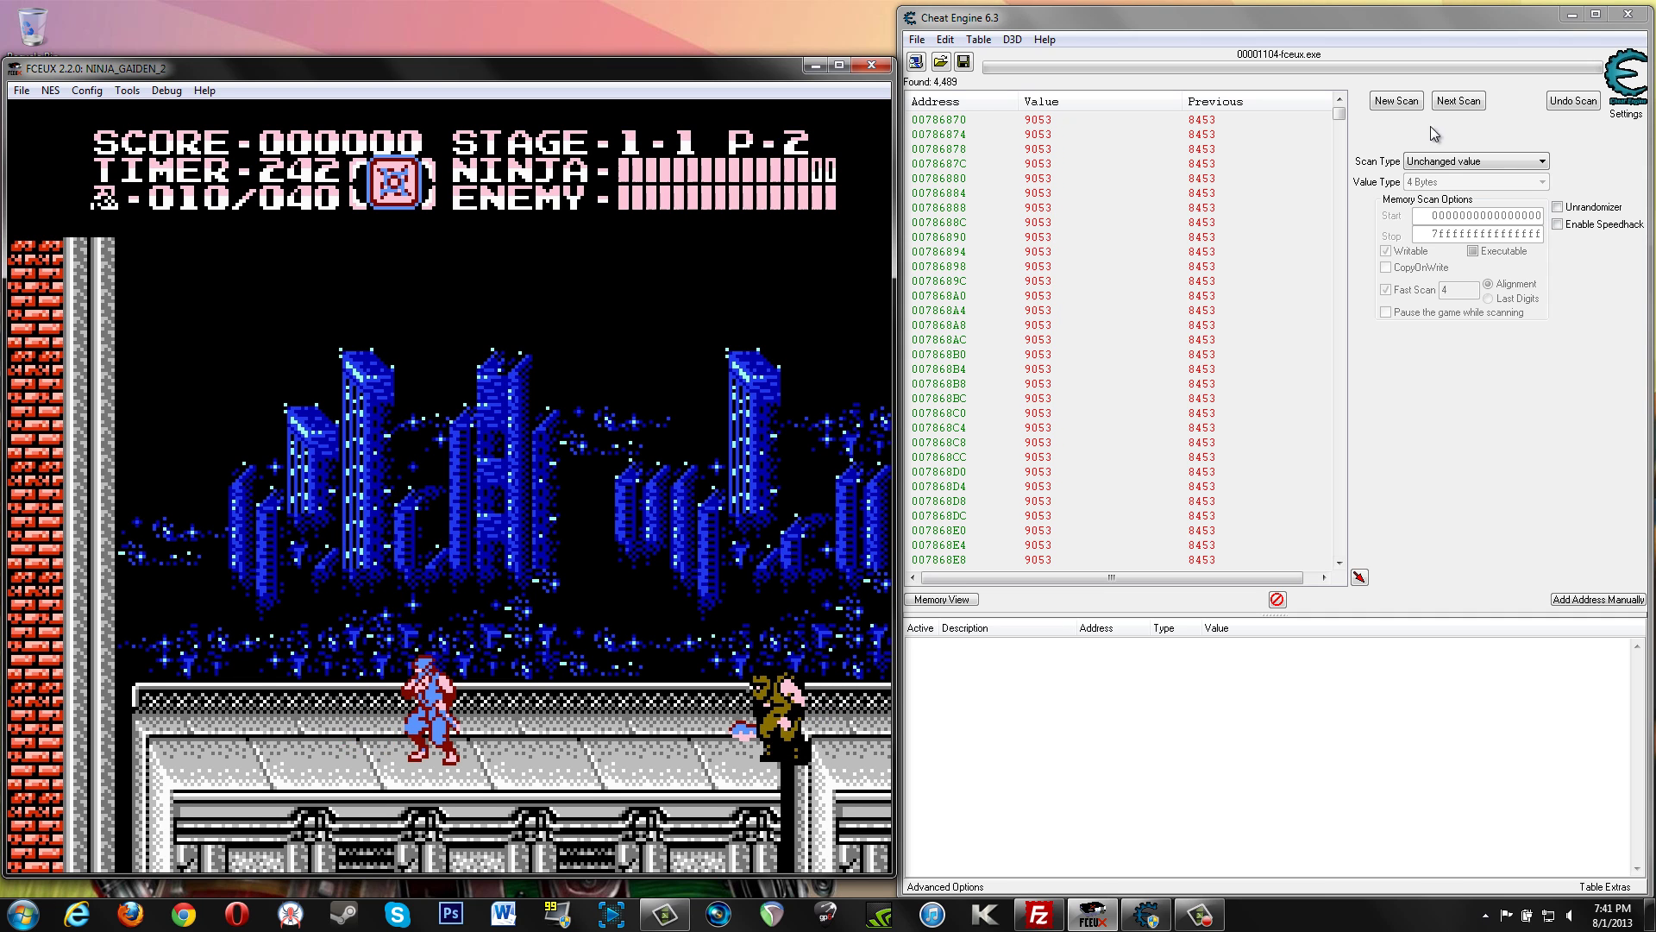
left_click(1463, 98)
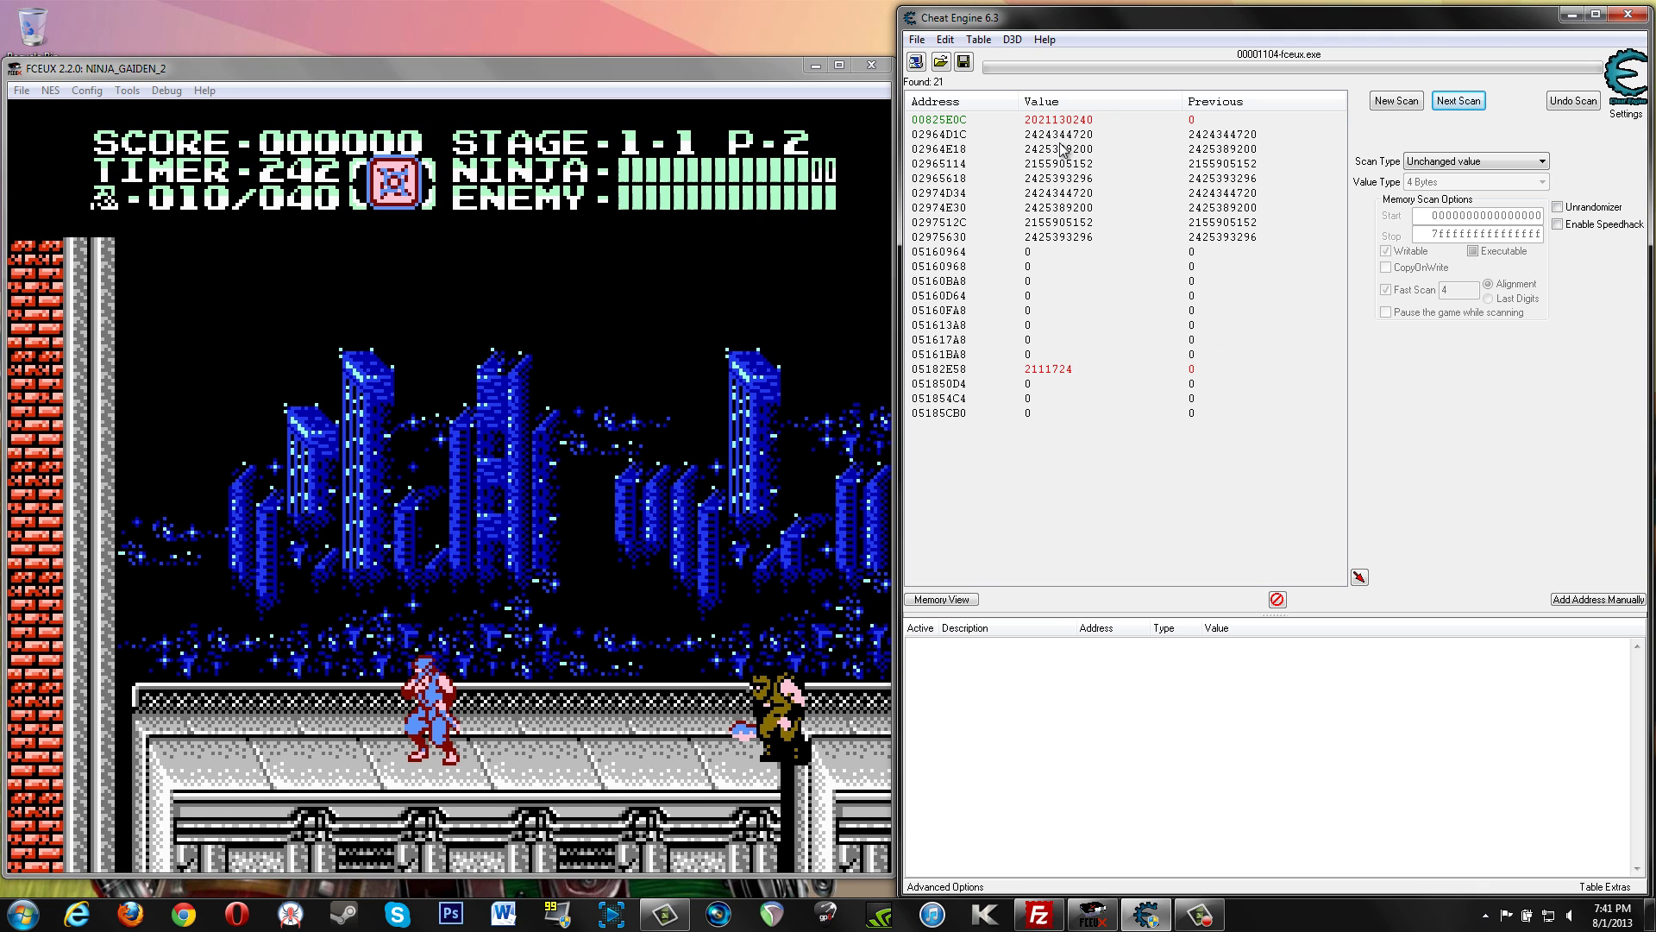
left_click(1462, 103)
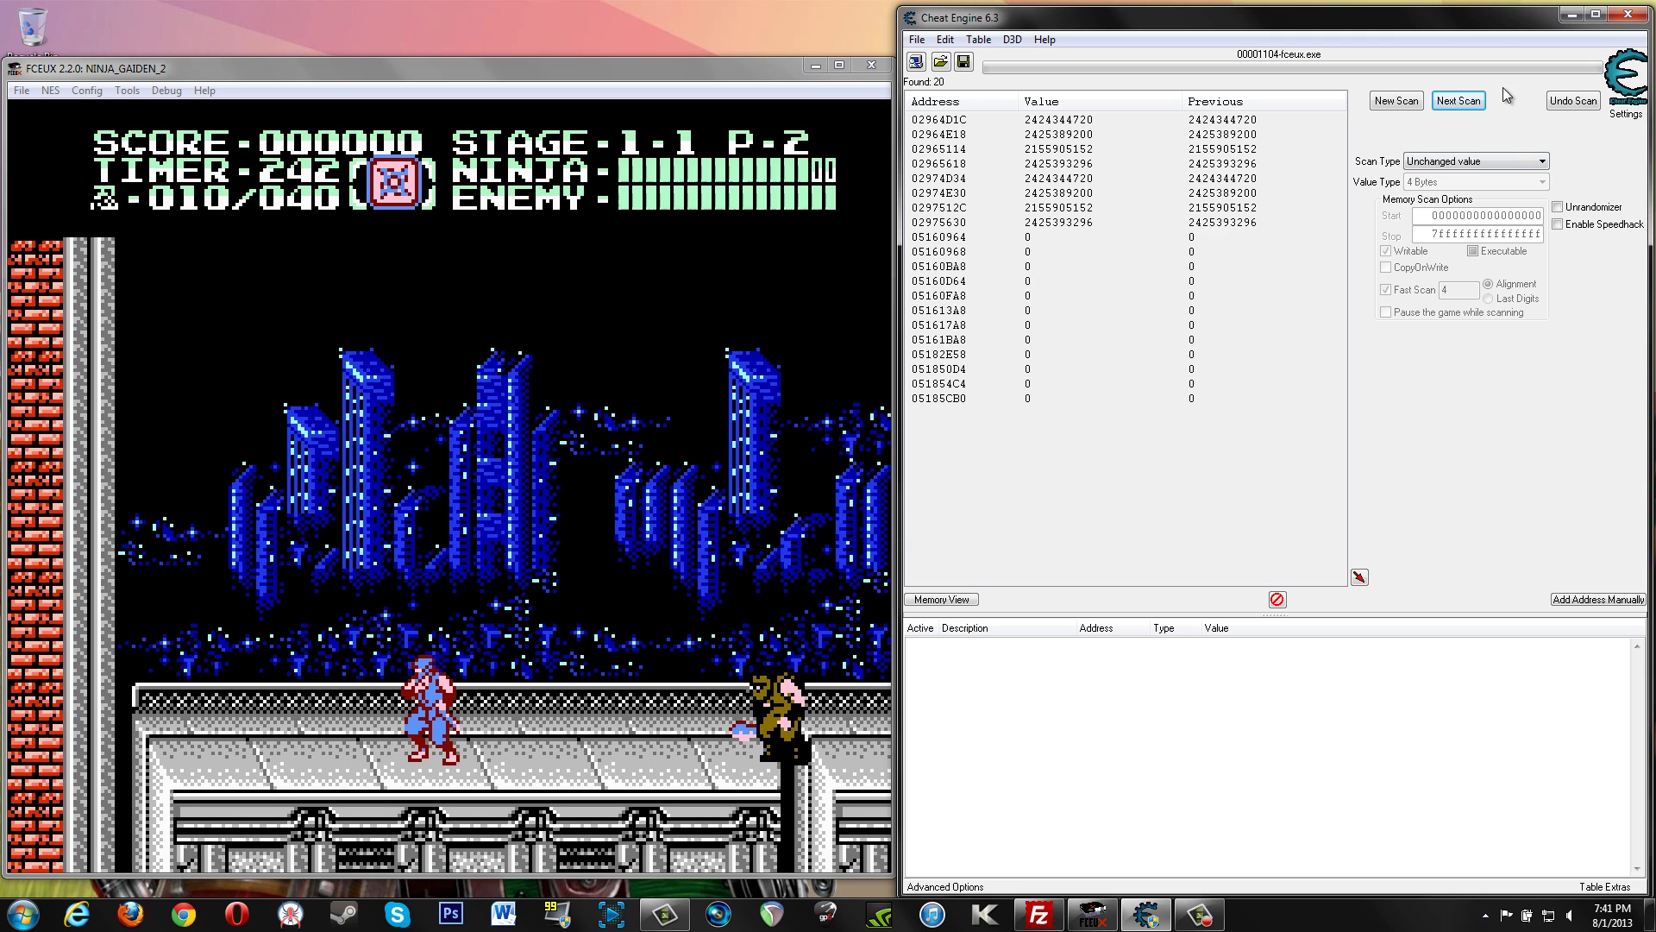
left_click(1453, 100)
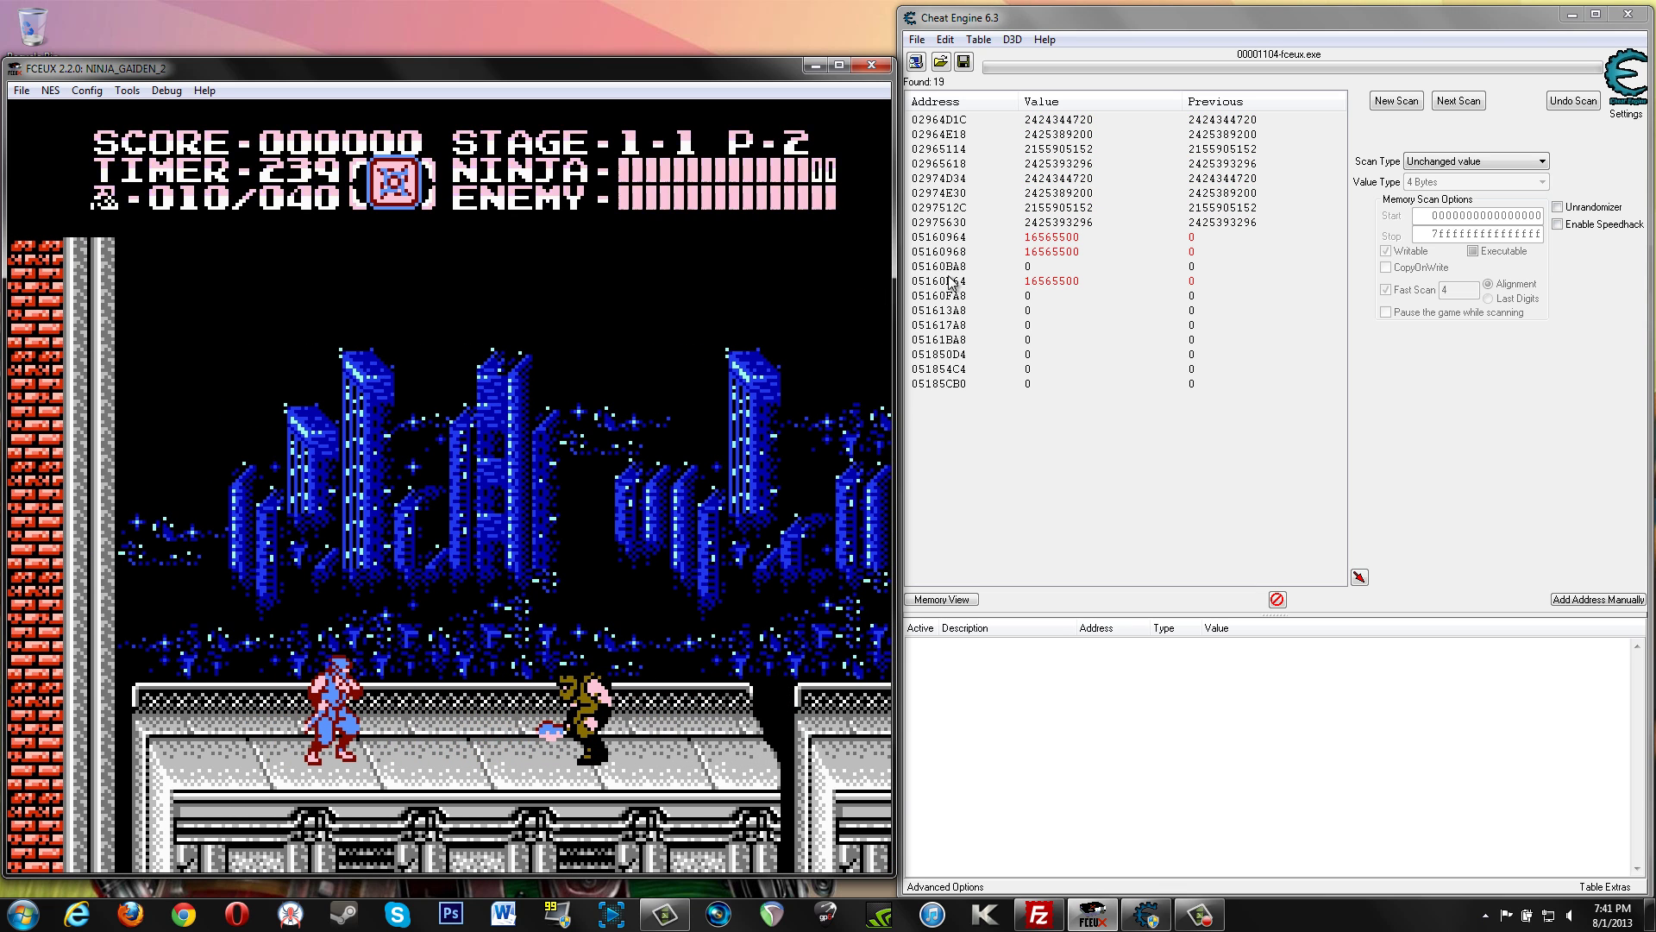
left_click(1467, 102)
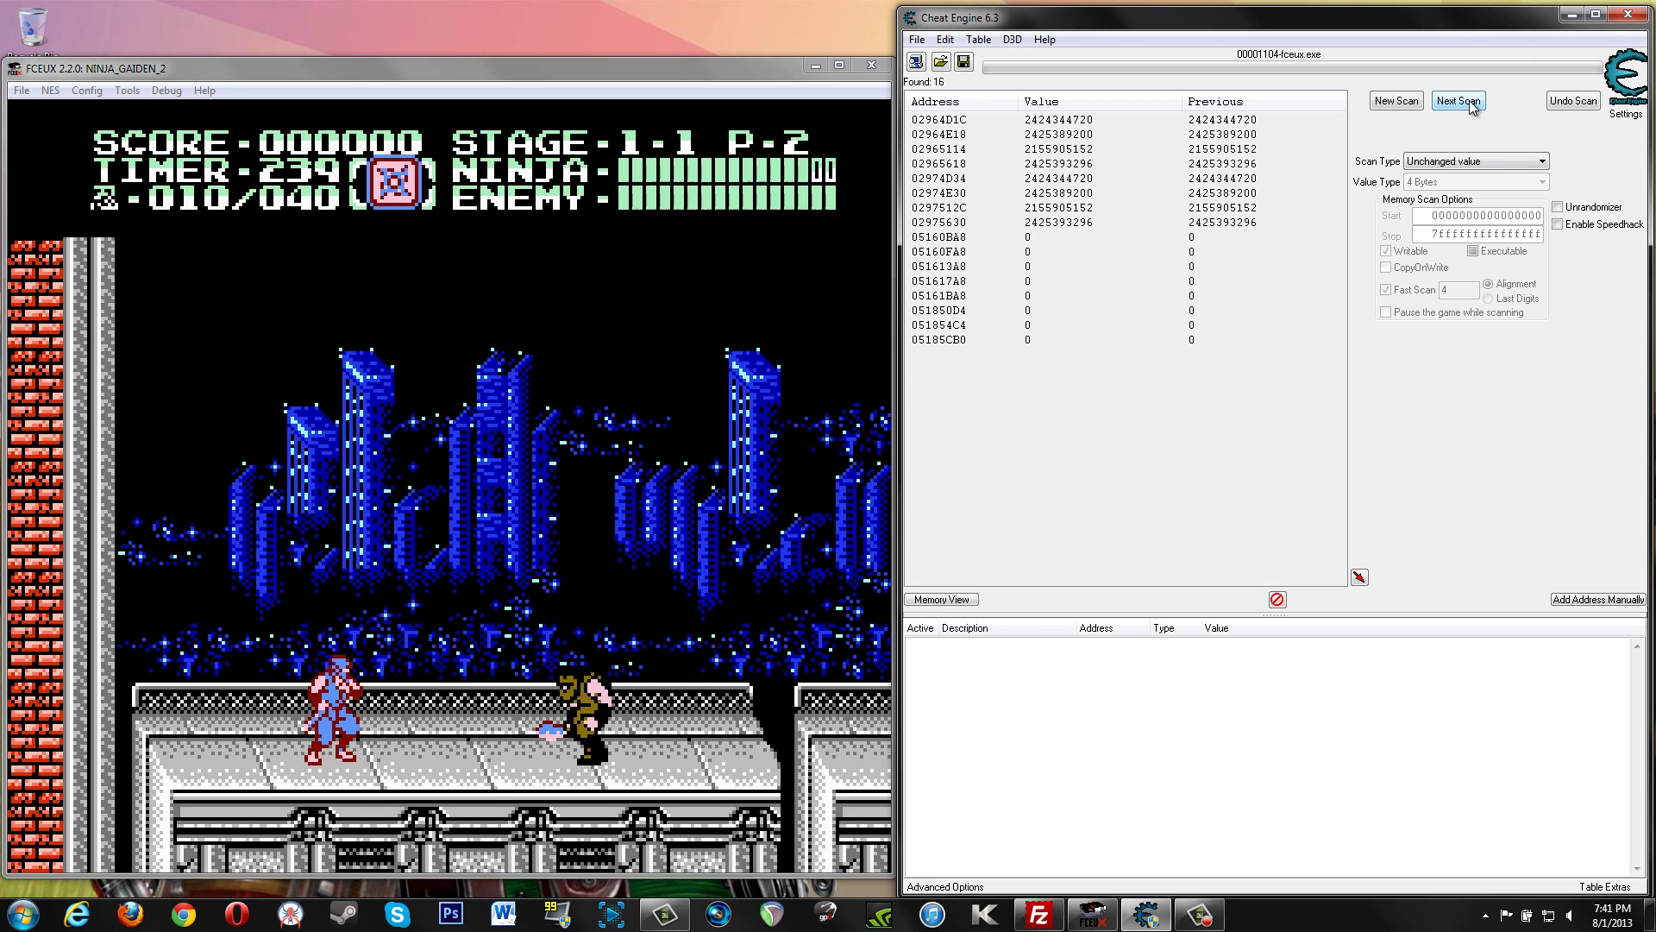
Take another enemy hit in the game and filter the remaining addresses with a Decreased value scan.
left_click(857, 348)
key("Left")
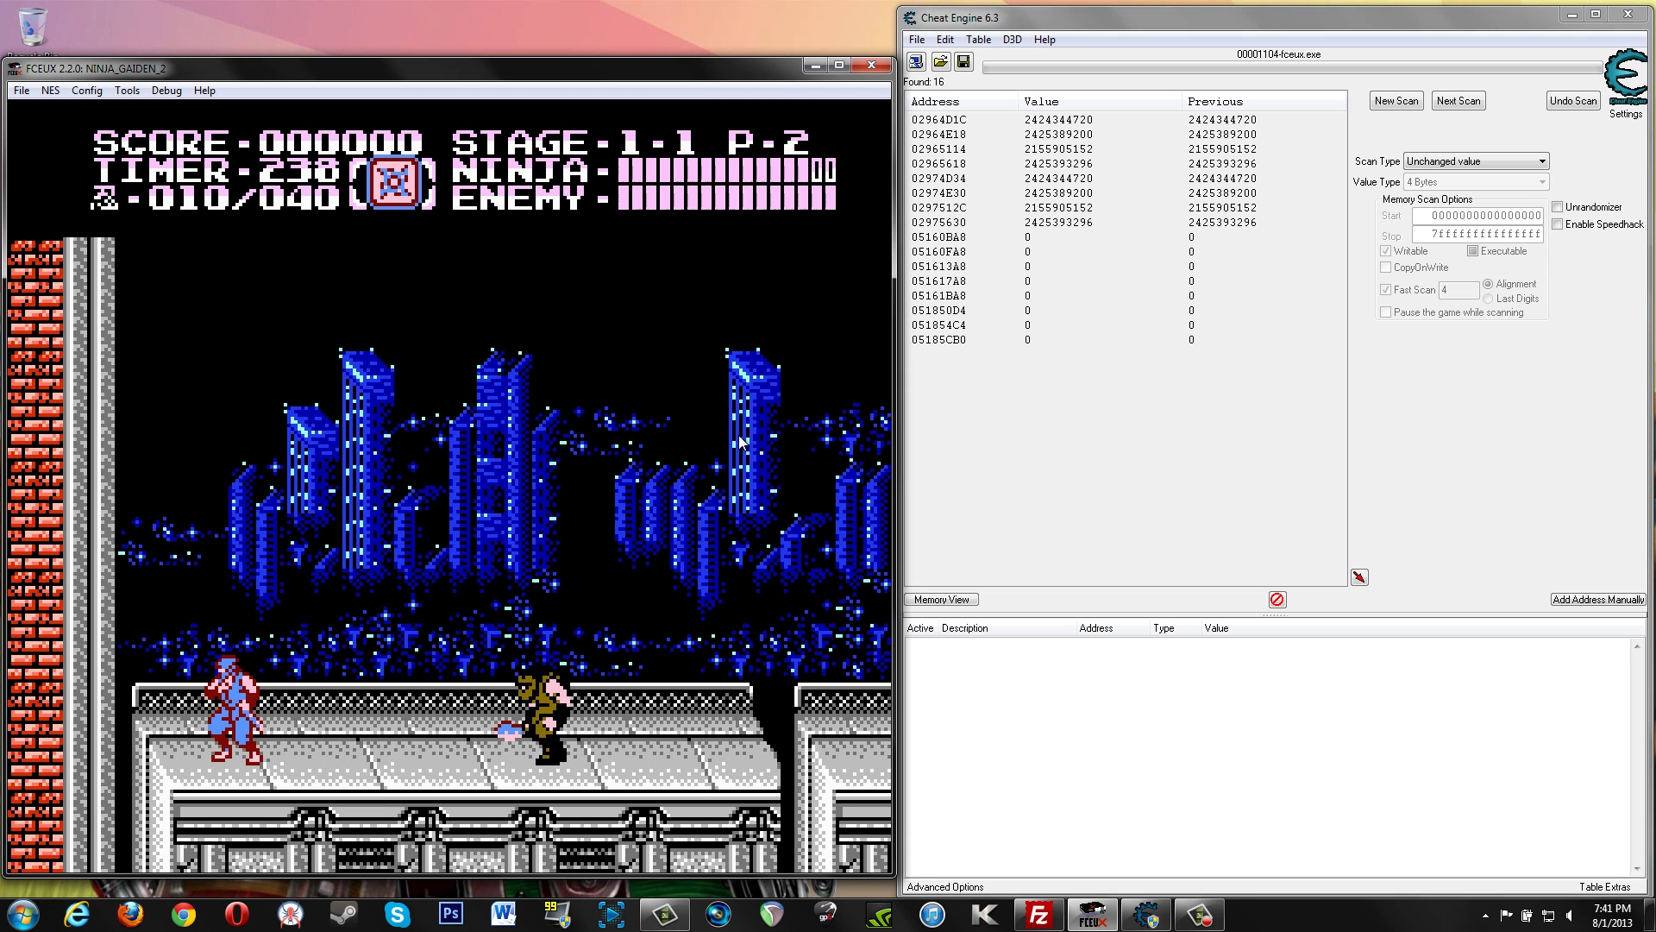
key("Right")
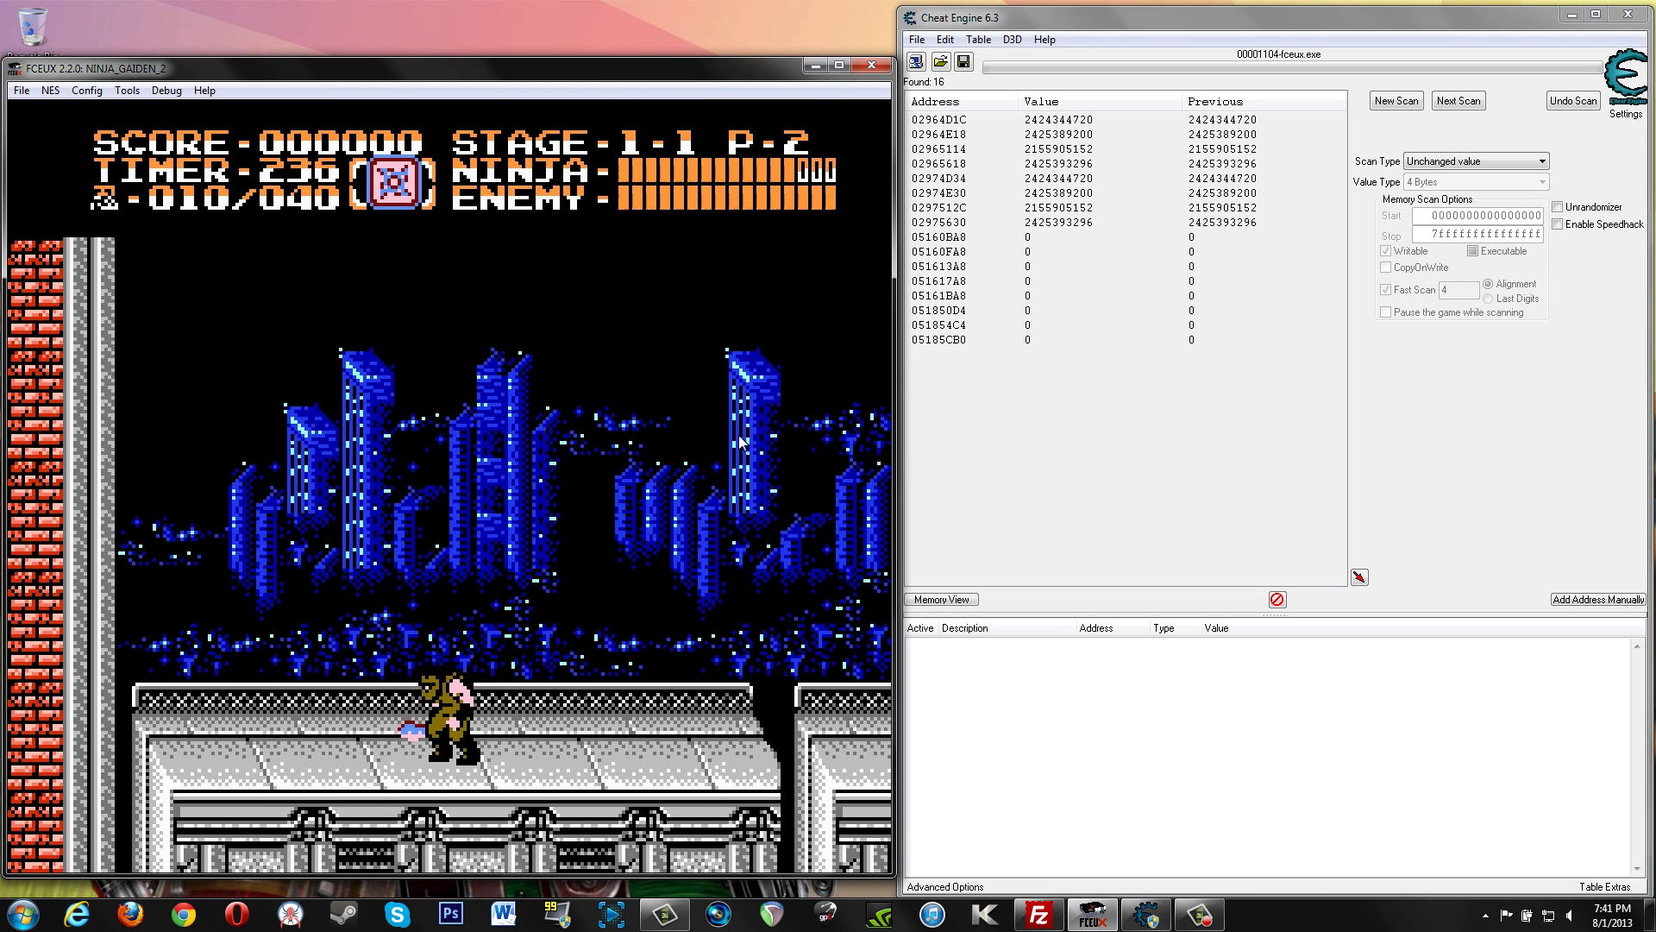
left_click(1466, 162)
left_click(1472, 246)
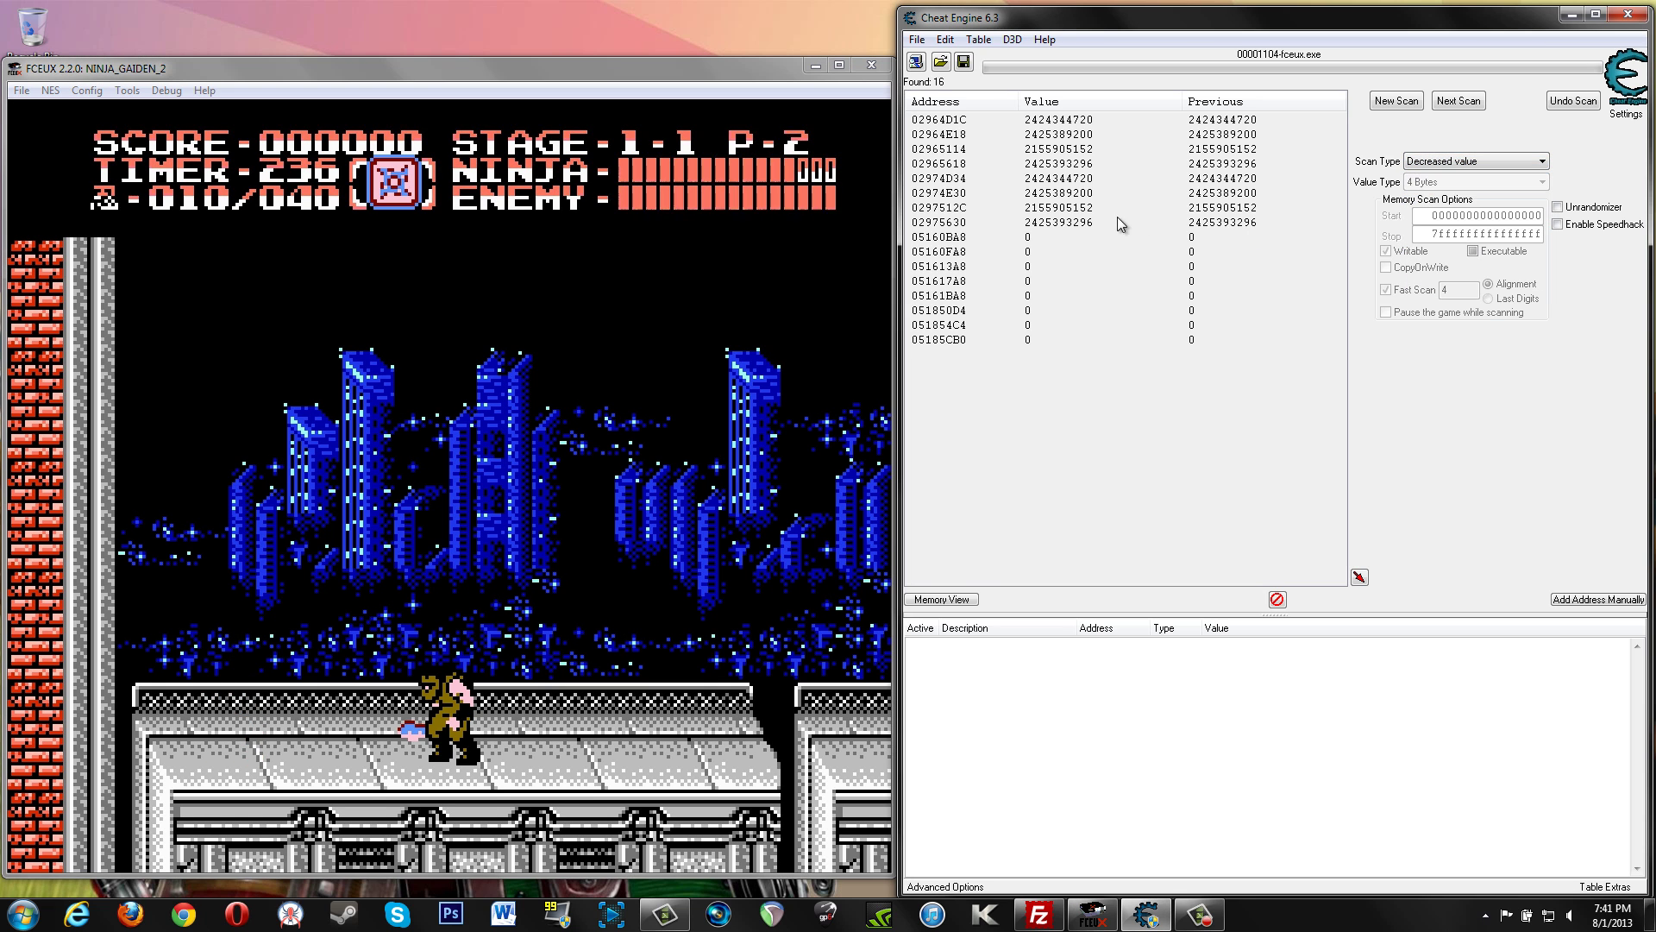
left_click(1456, 100)
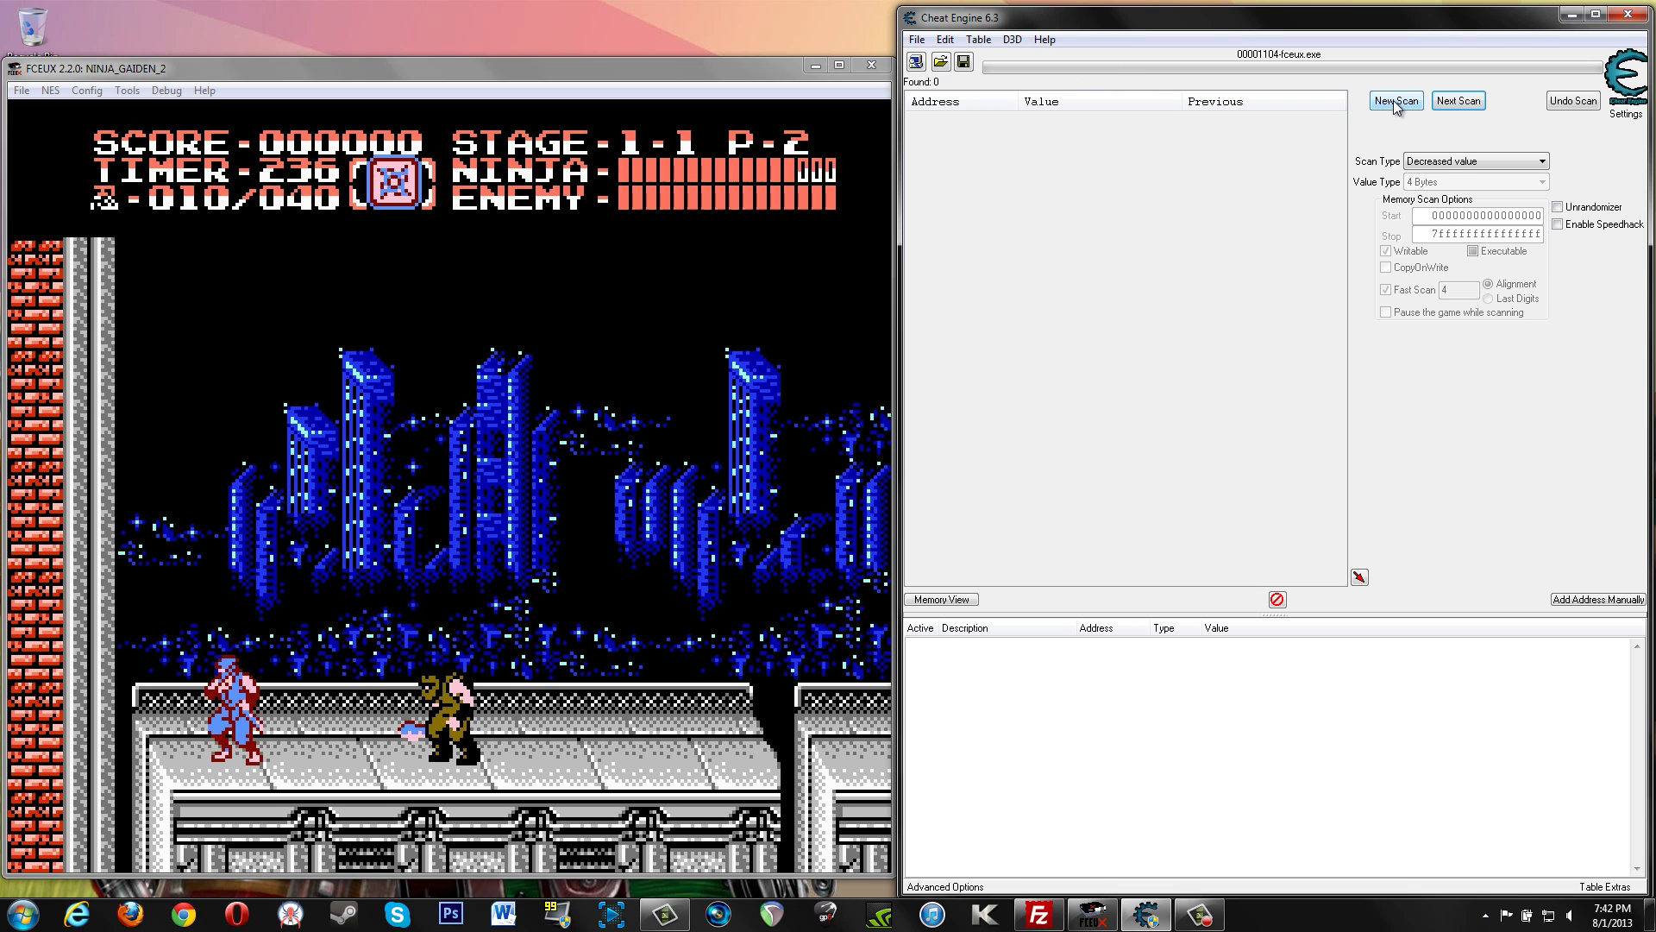
Discard the current scan results and prepare a new scan with the scan type set to Unknown initial value.
left_click(1449, 163)
left_click(1438, 162)
left_click(1377, 100)
left_click(1453, 164)
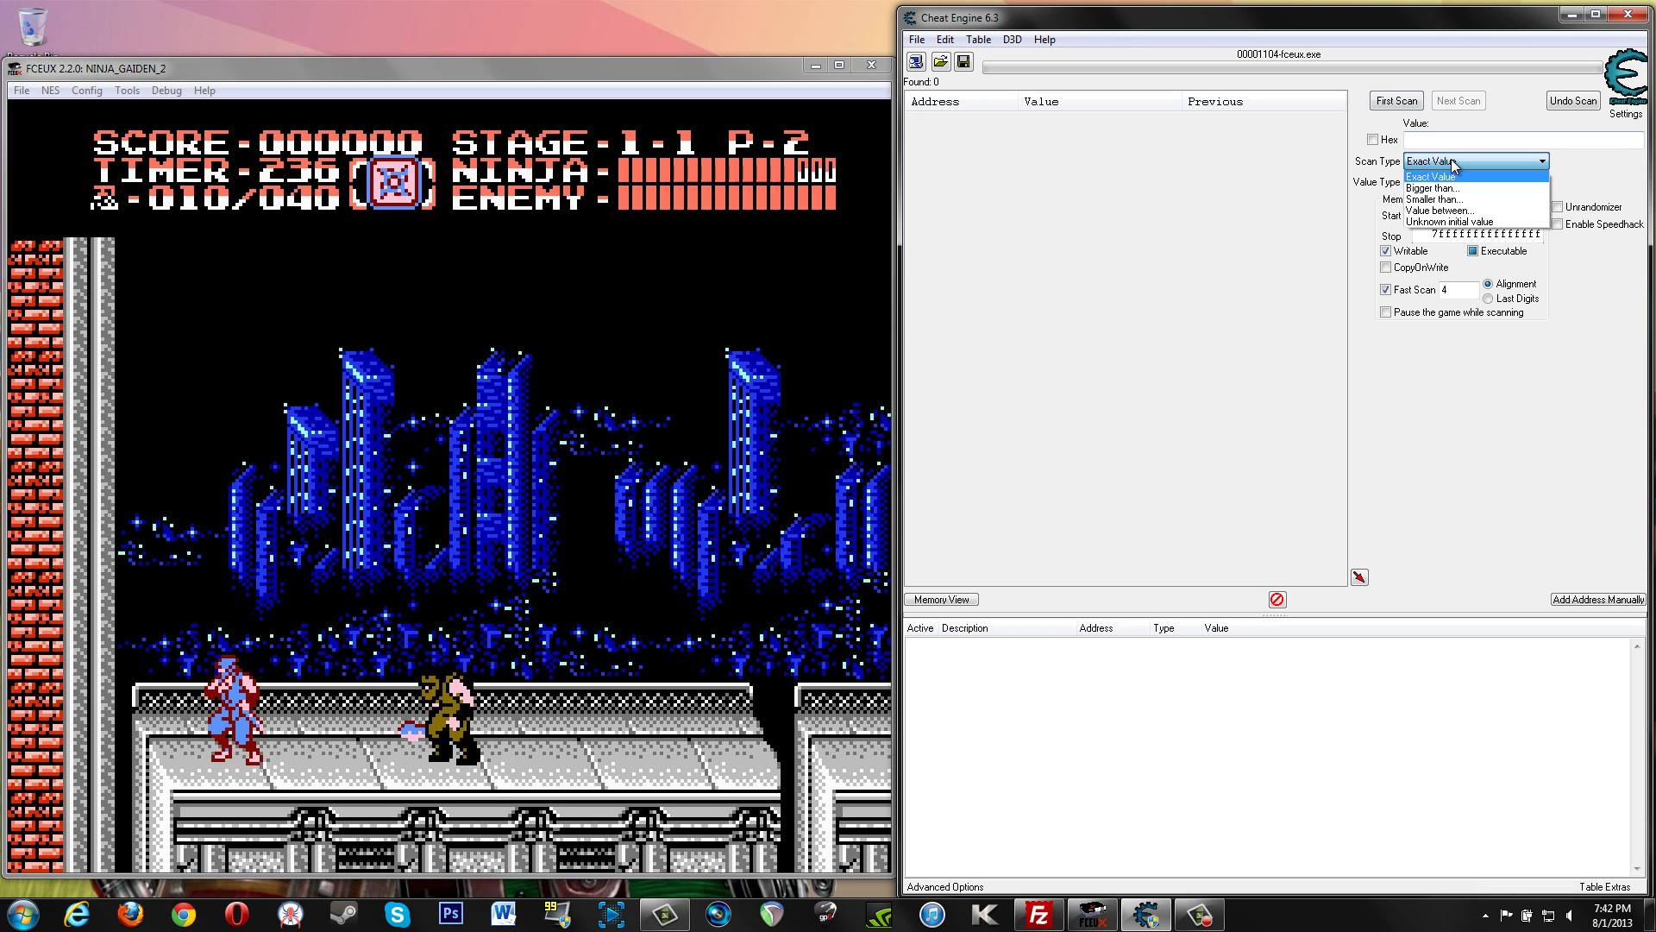
left_click(1430, 176)
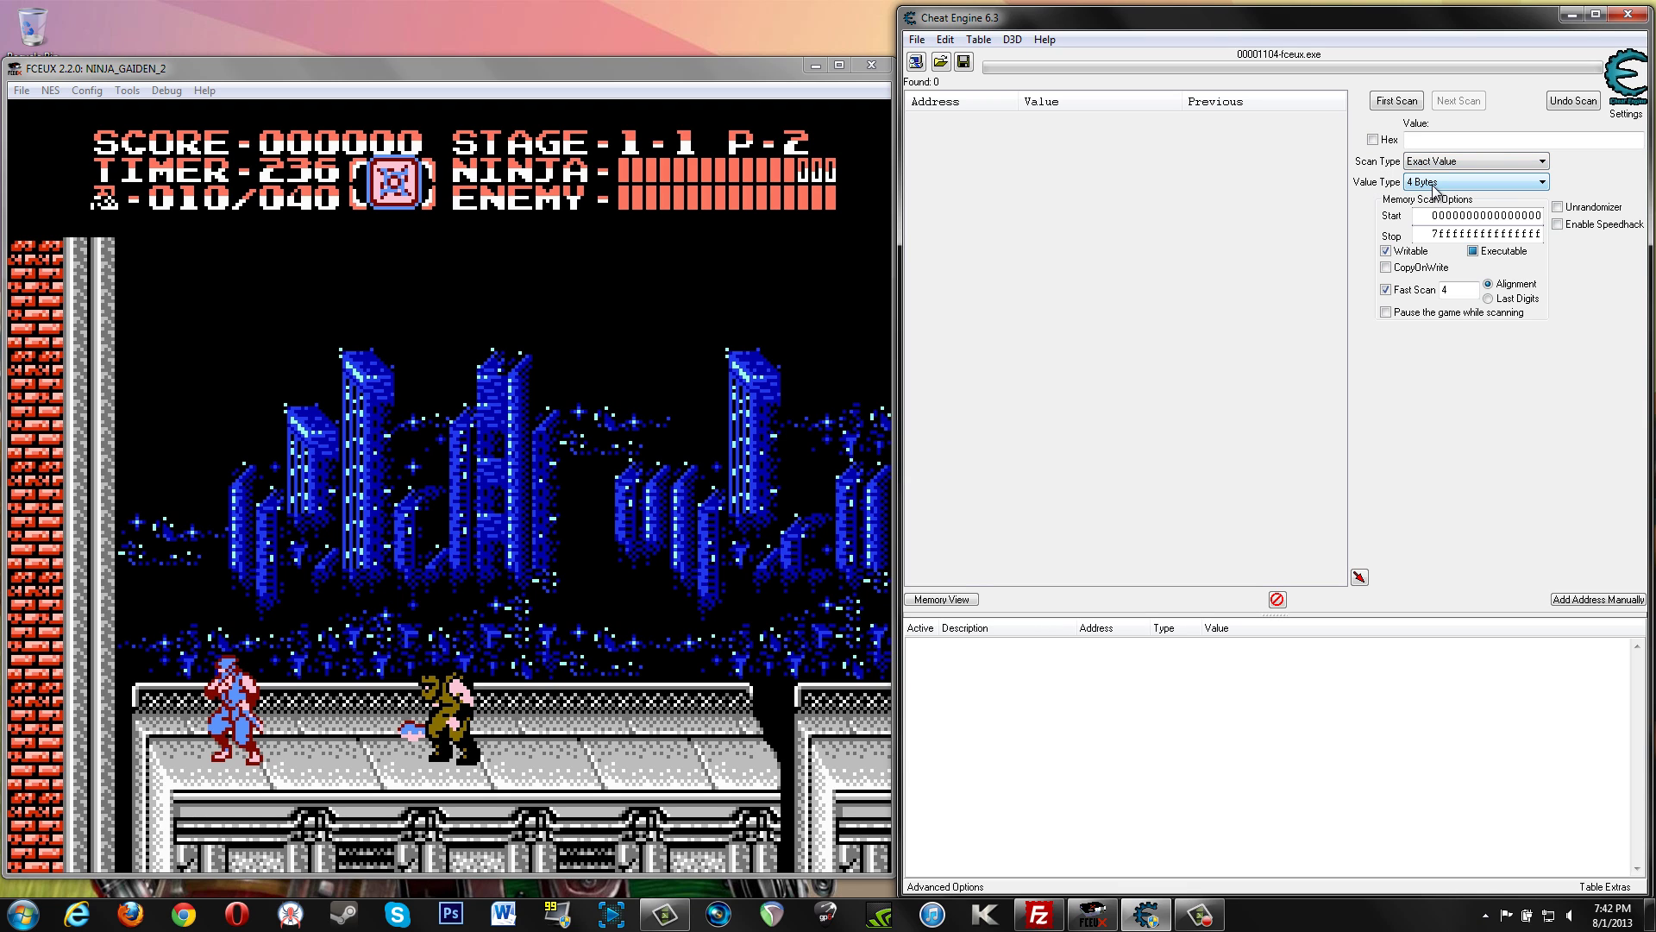
left_click(1436, 166)
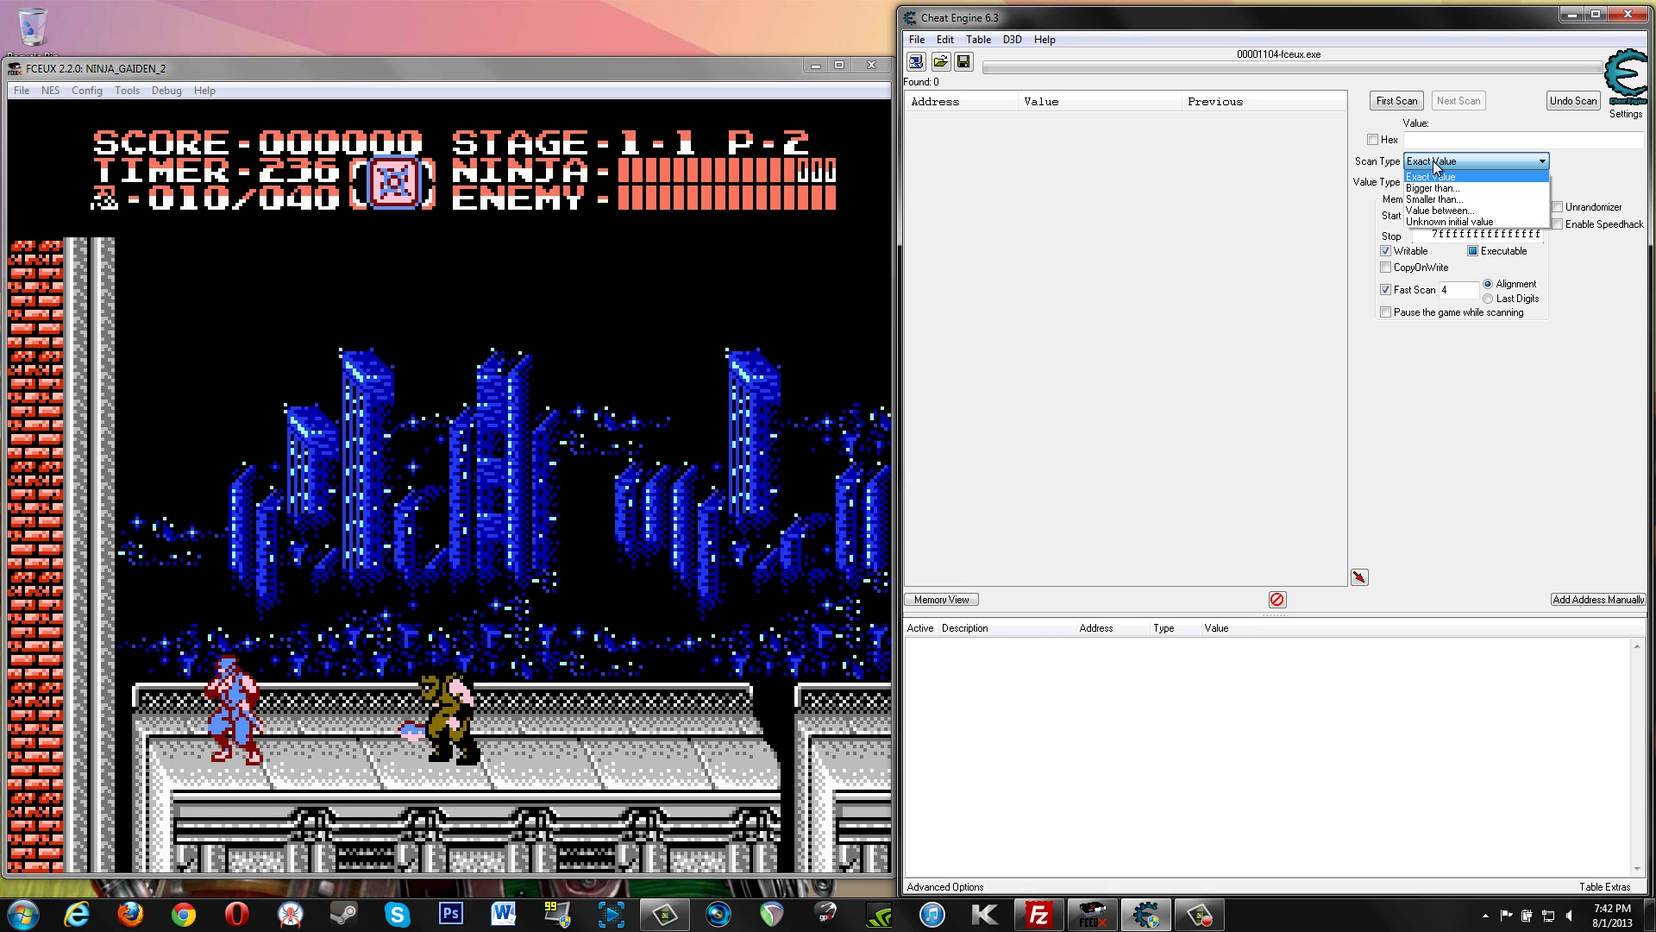
left_click(1452, 222)
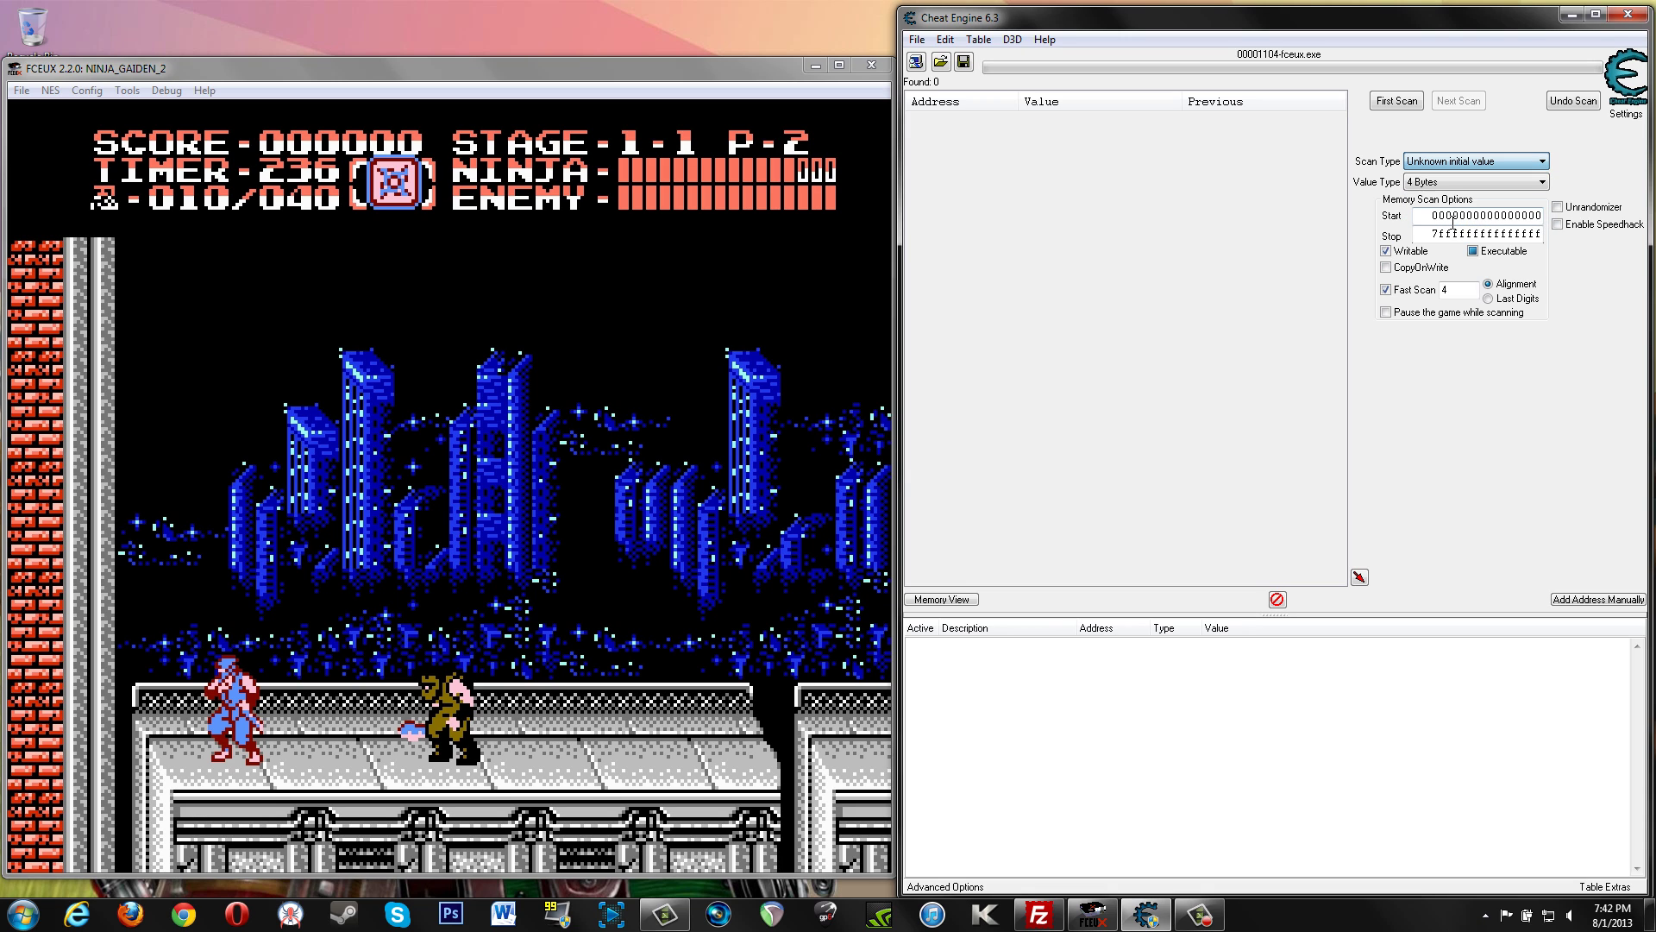
Set the value type to All and the scan type to Unknown initial value for the new scan.
left_click(1421, 184)
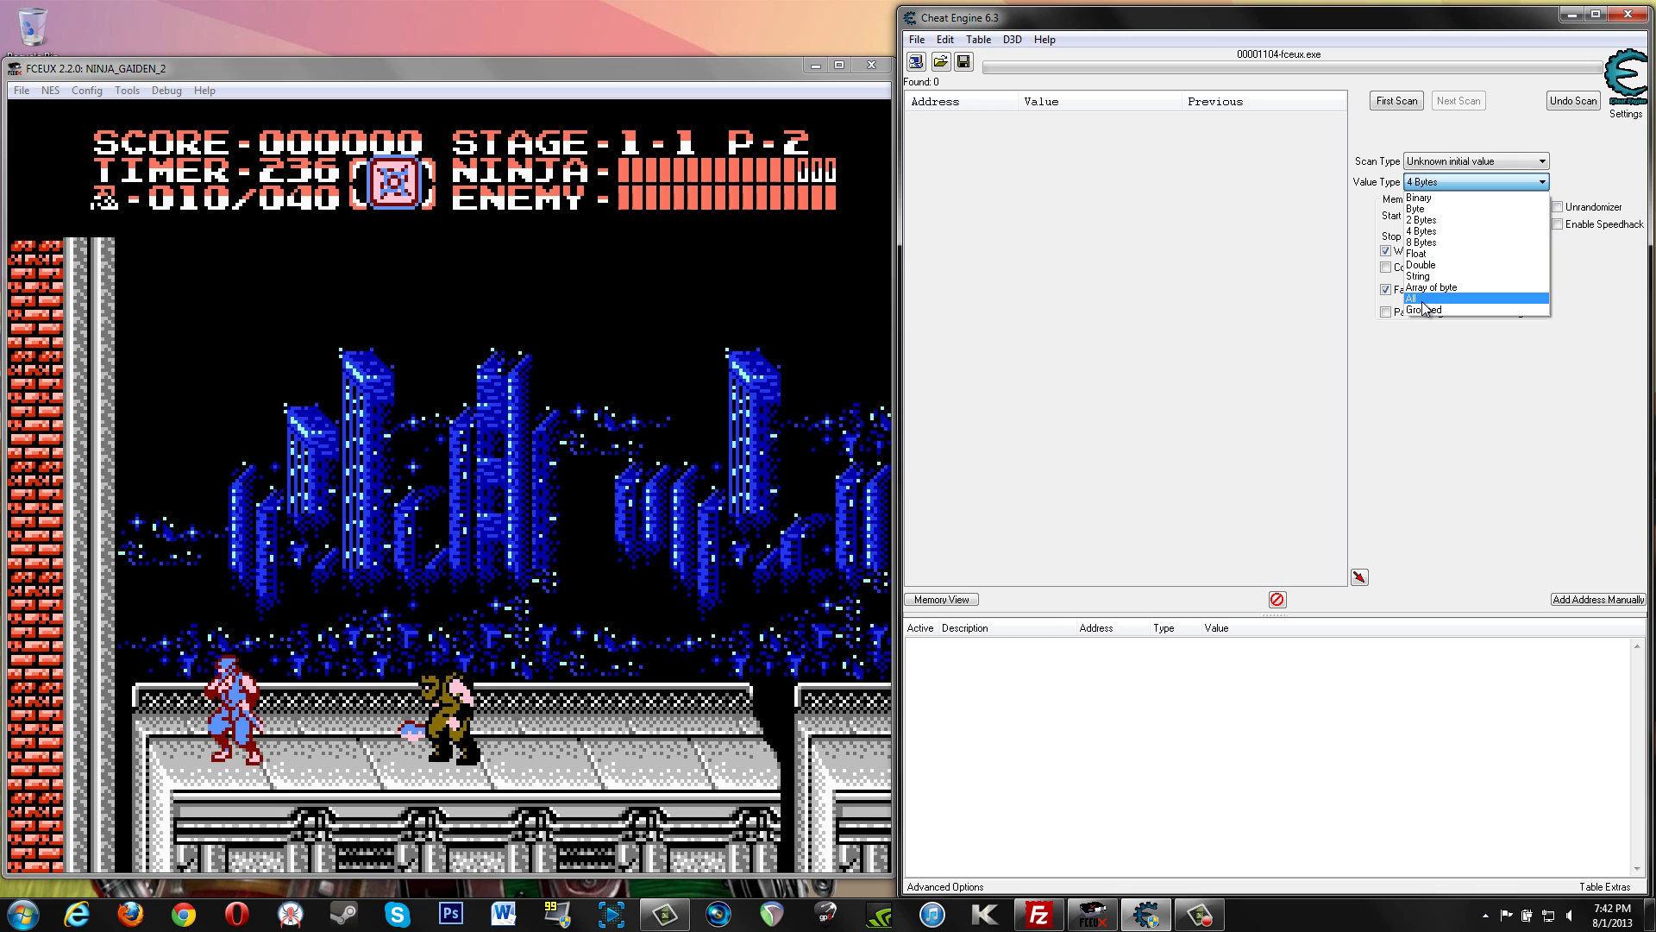
left_click(1432, 231)
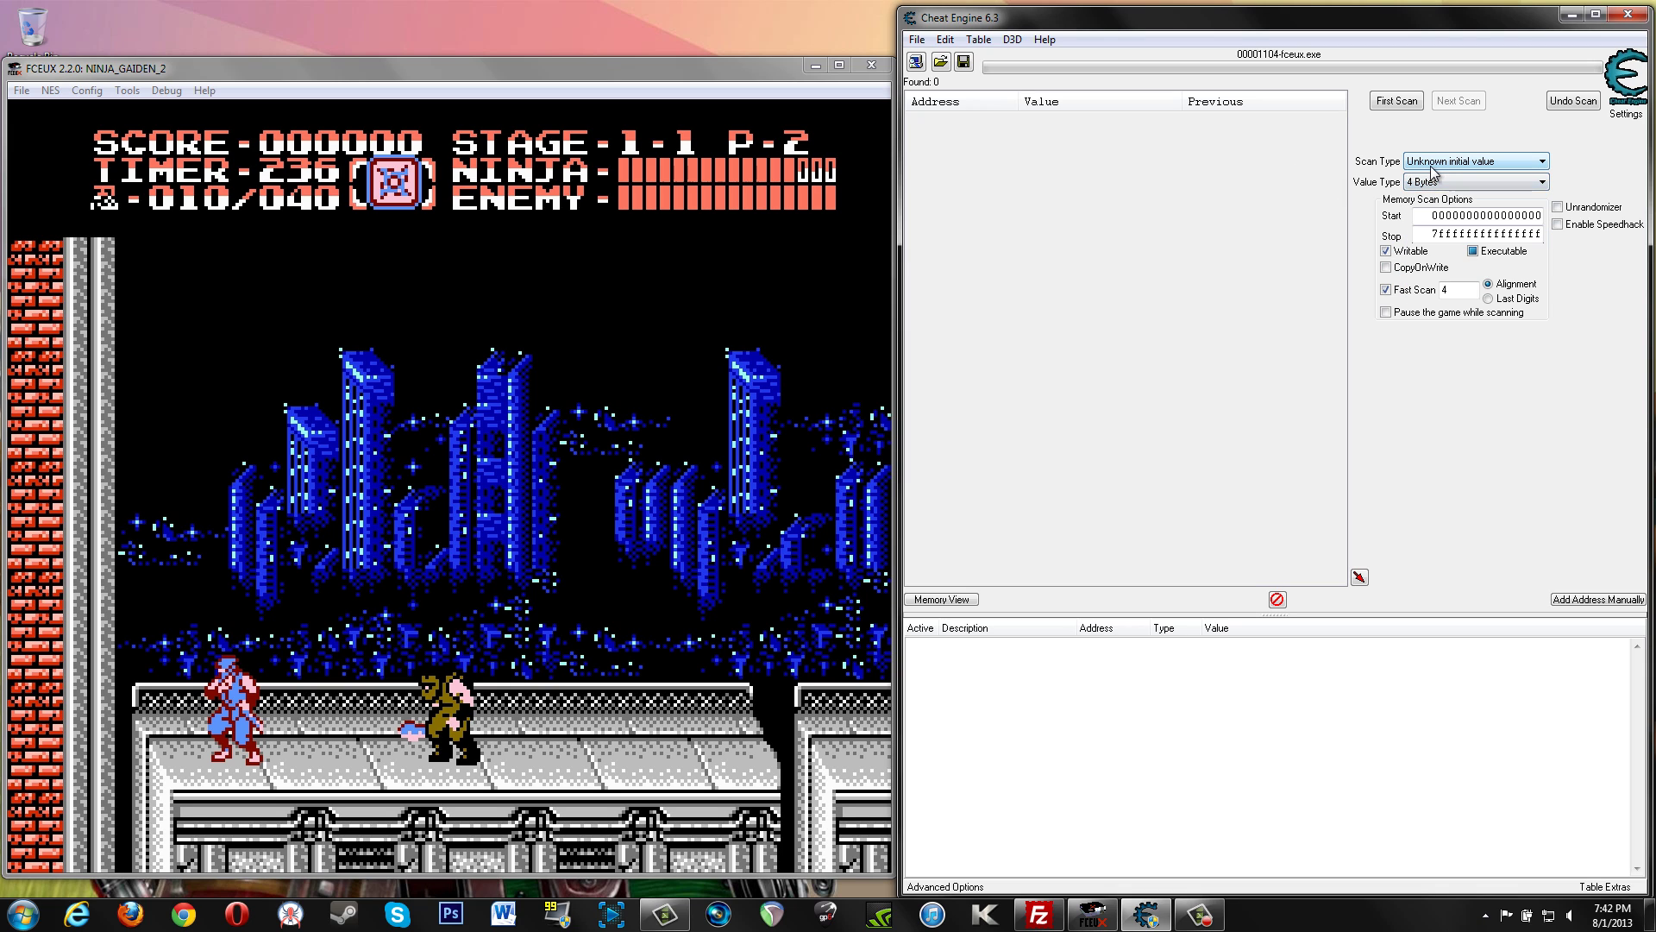
left_click(1427, 163)
left_click(1428, 164)
left_click(1432, 182)
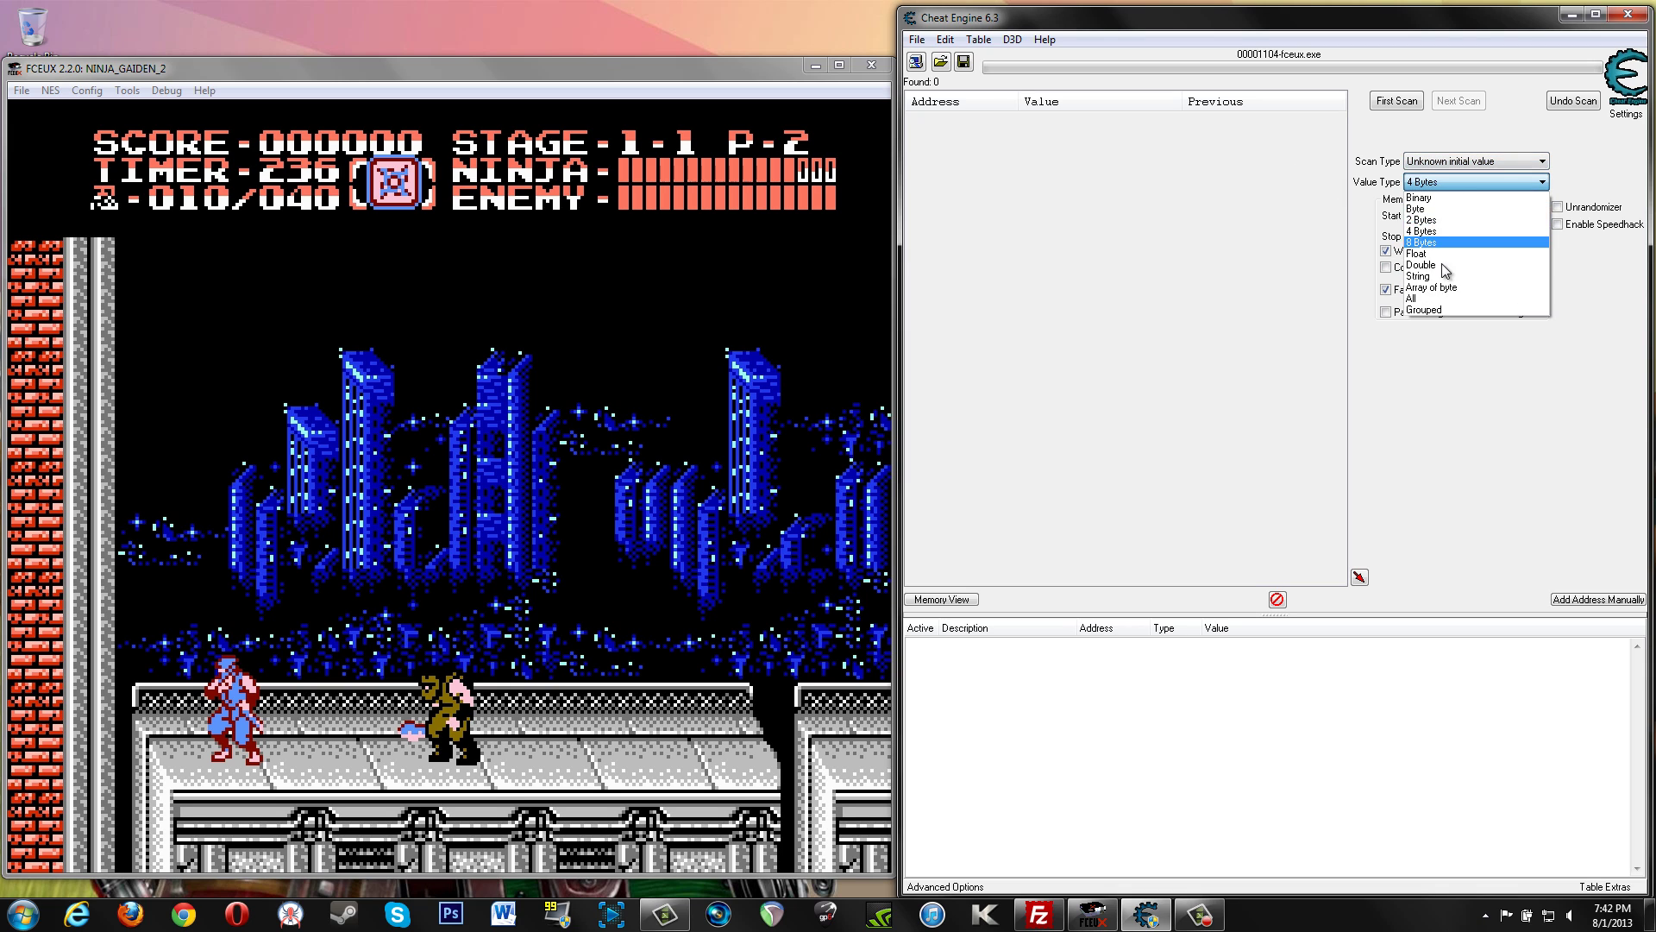
left_click(1436, 299)
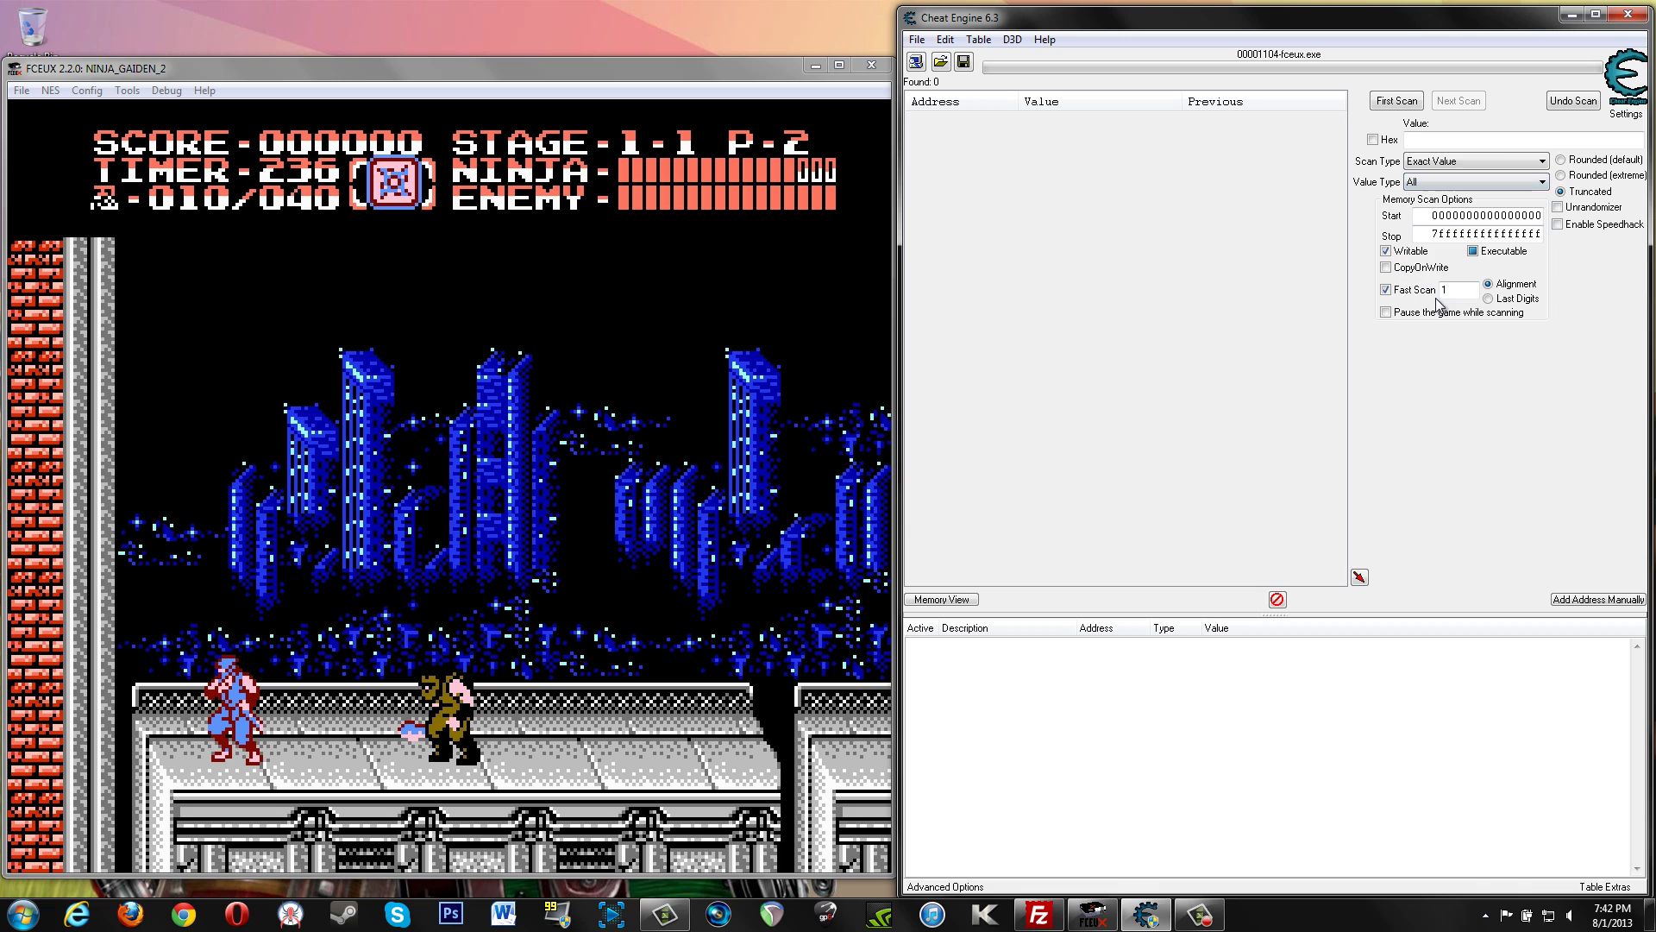
left_click(1453, 164)
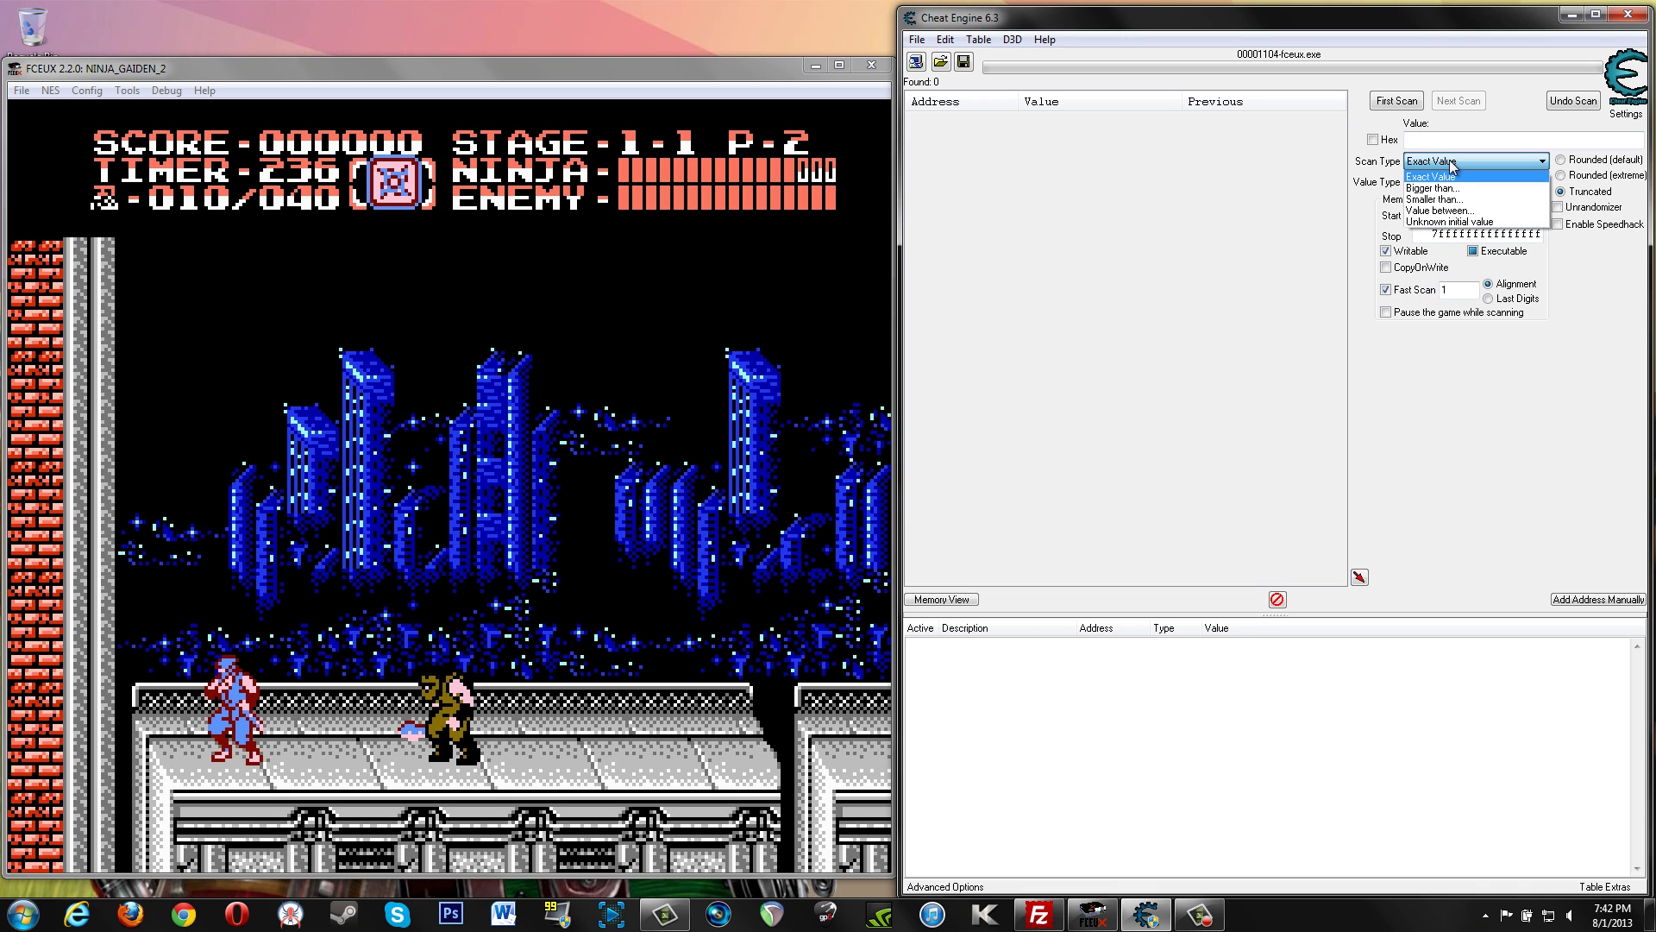
left_click(1451, 222)
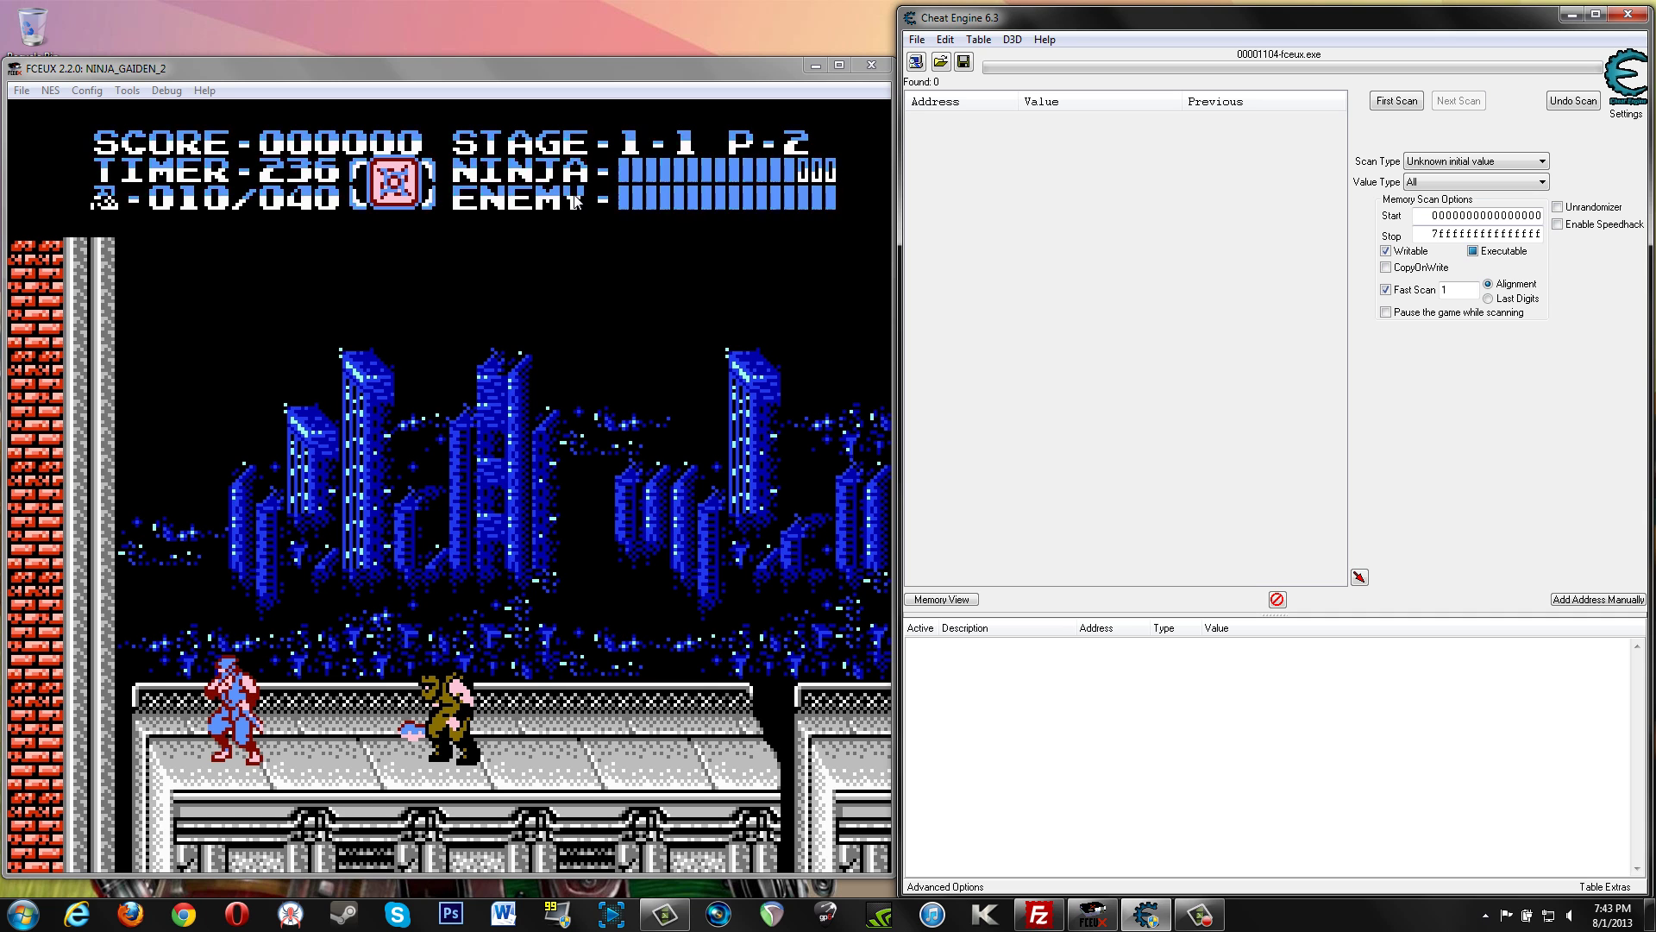
Run the first unknown initial value scan across all value types.
left_click(1436, 182)
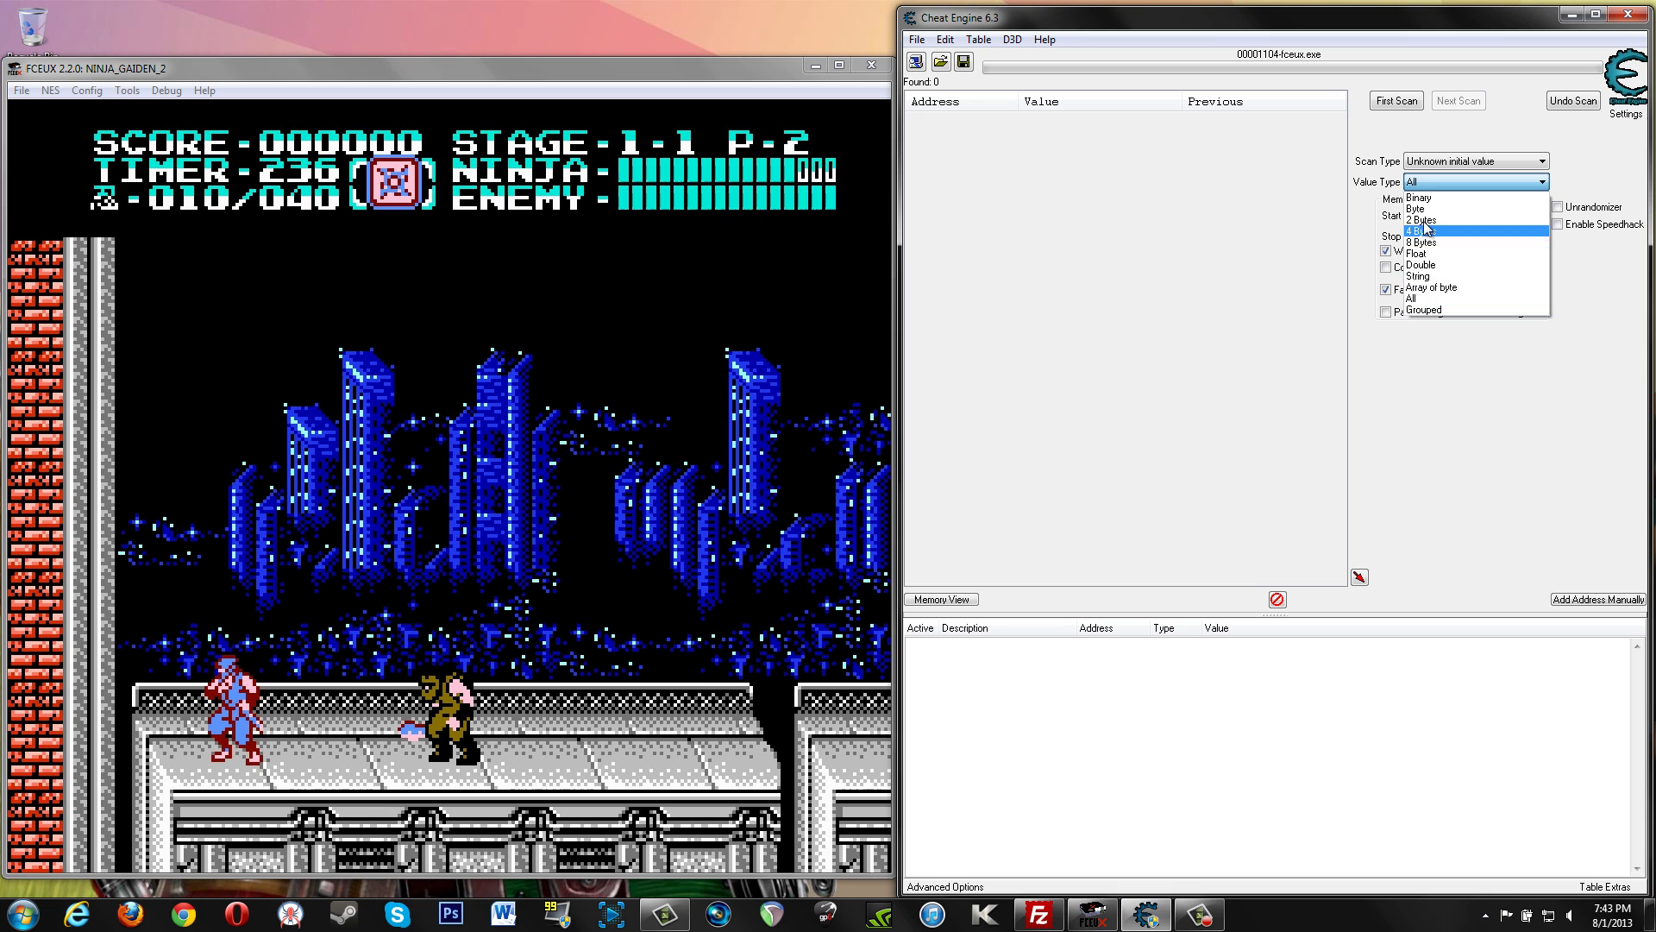
left_click(1158, 173)
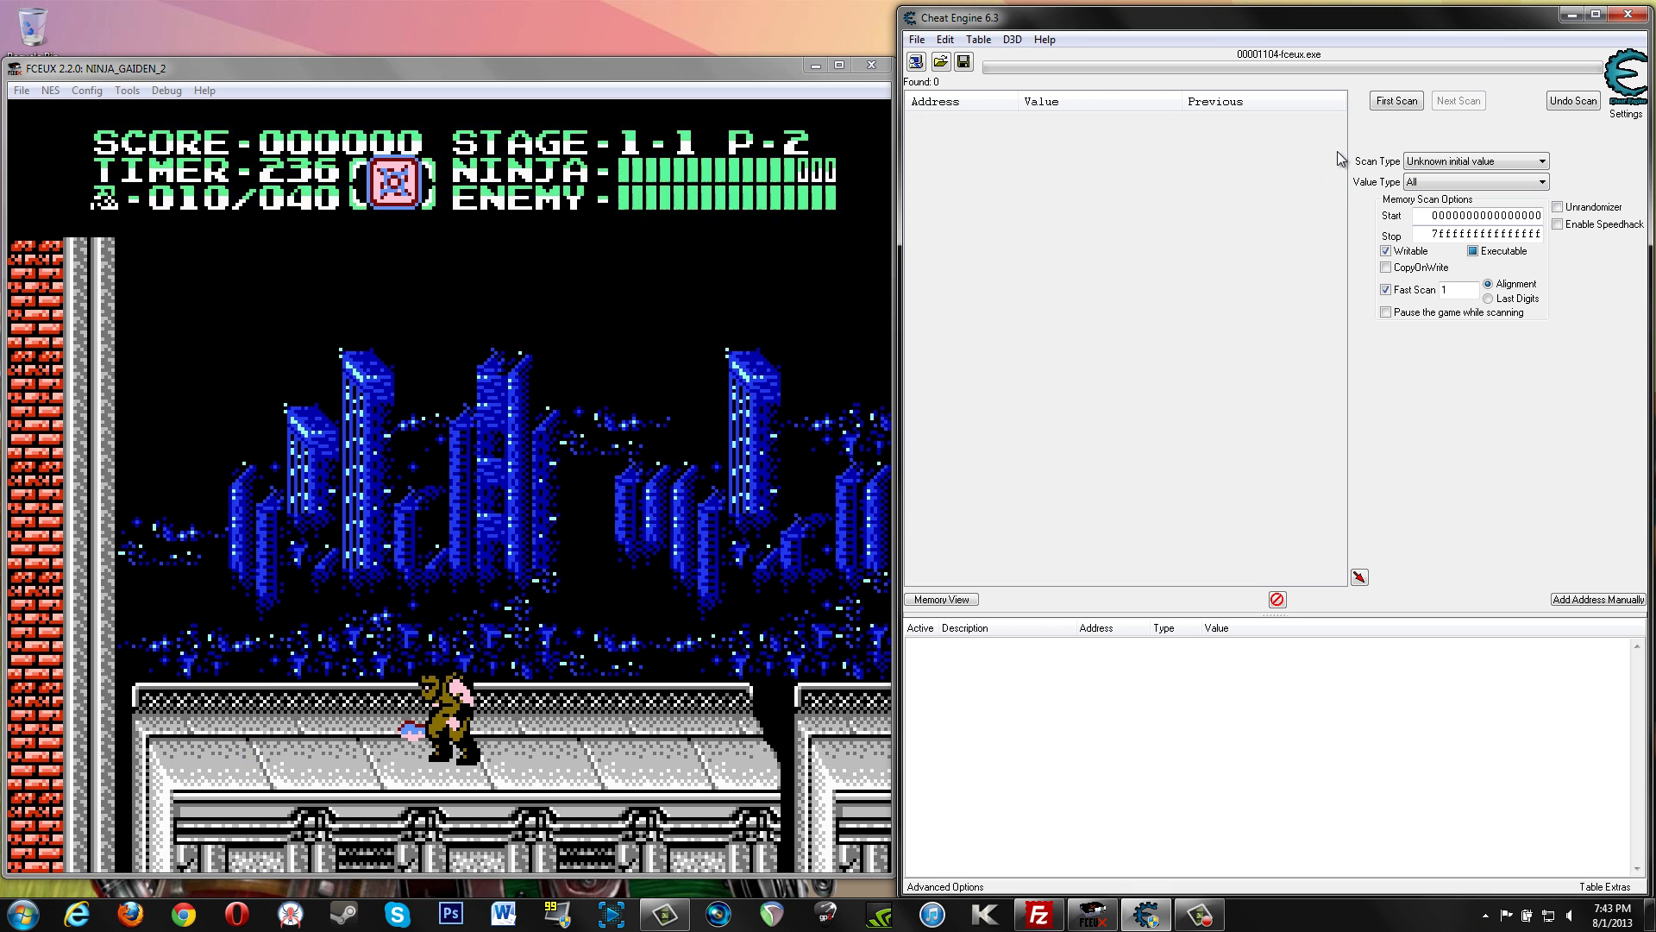
left_click(1409, 104)
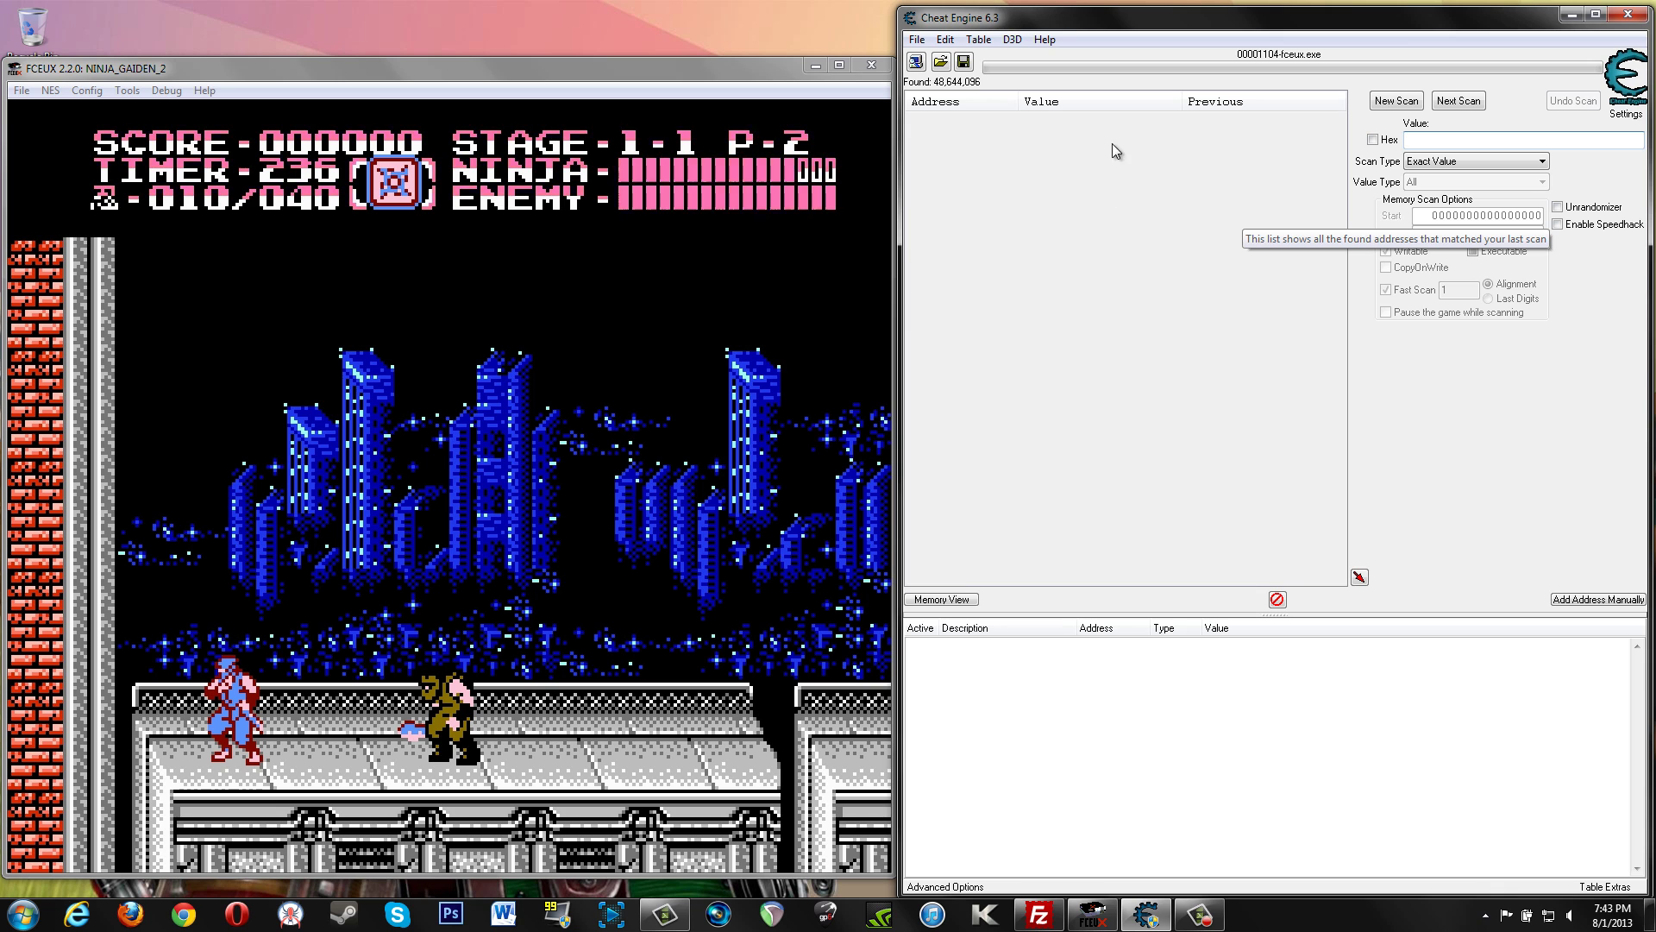
Review the memory region types in the scan settings, including MEM_MAPPED for emulator memory, and accept the settings.
left_click(943, 39)
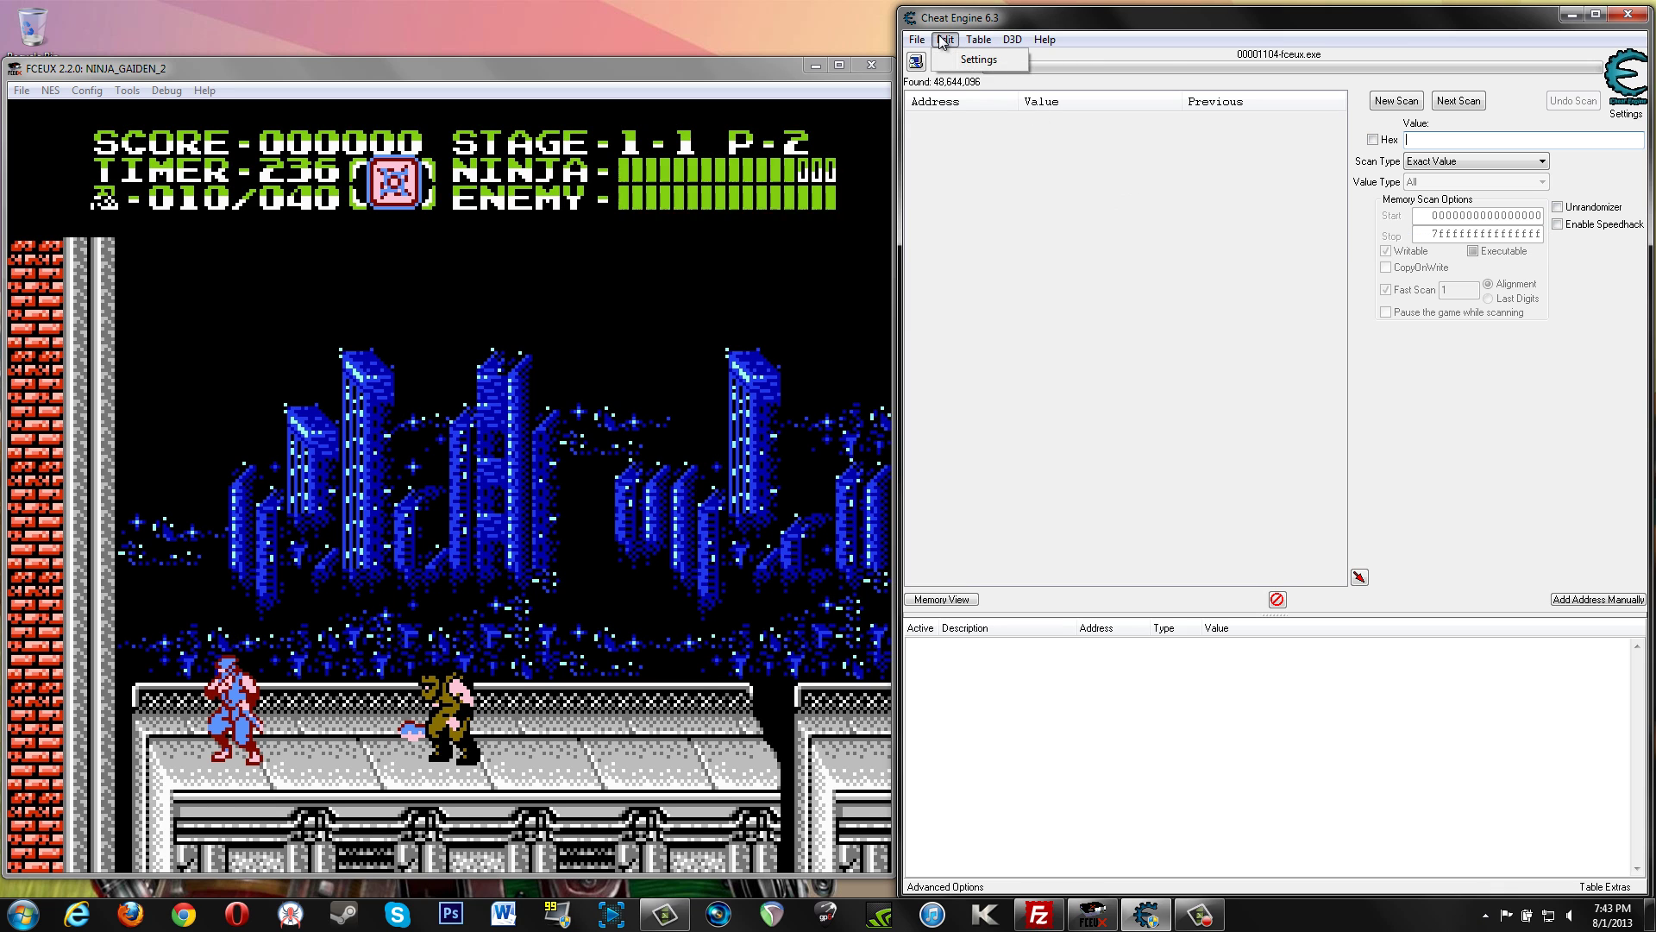
left_click(978, 59)
left_click(980, 305)
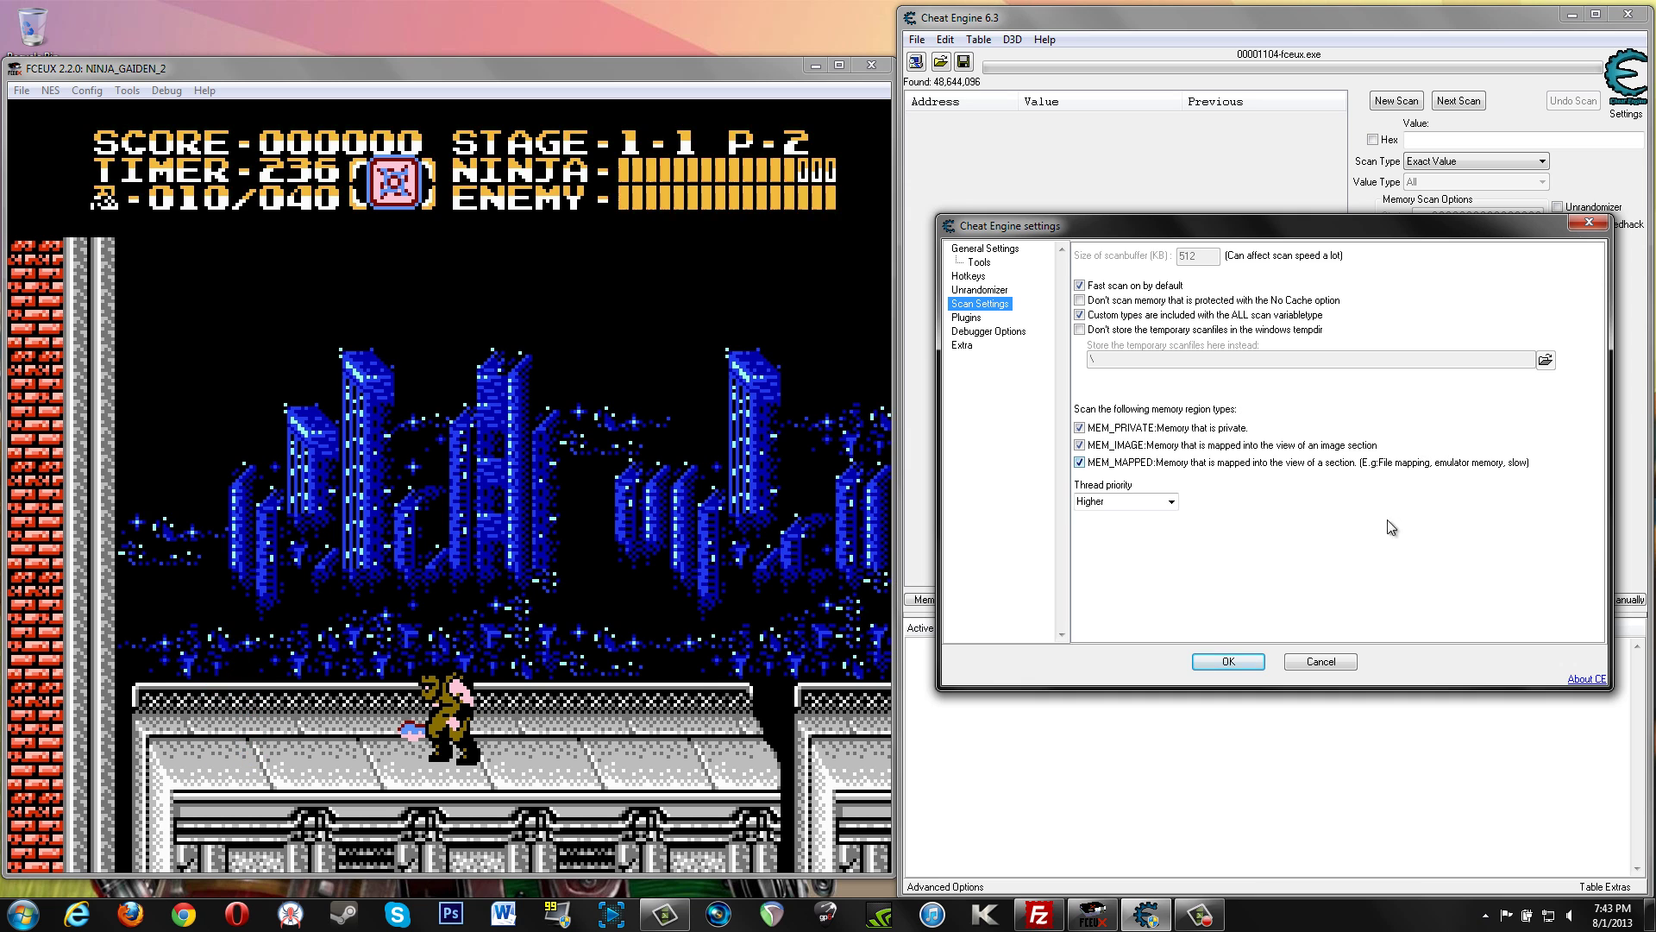
left_click(1228, 661)
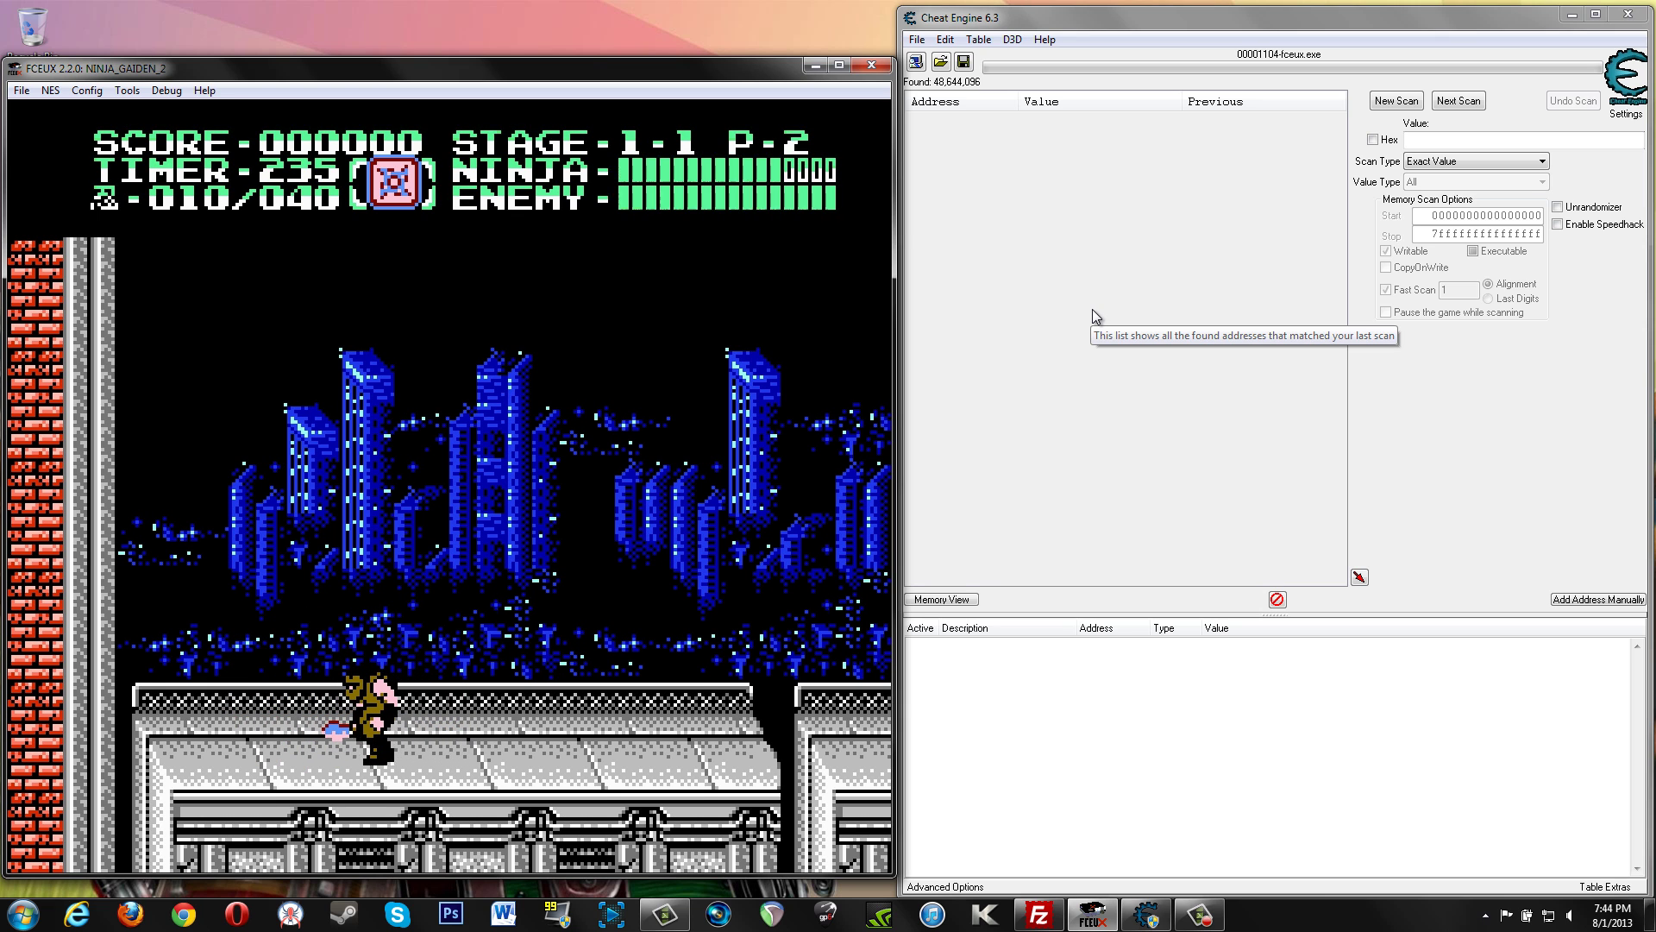
After the ninja loses health, filter the first scan's results with a Decreased value scan.
left_click(1493, 164)
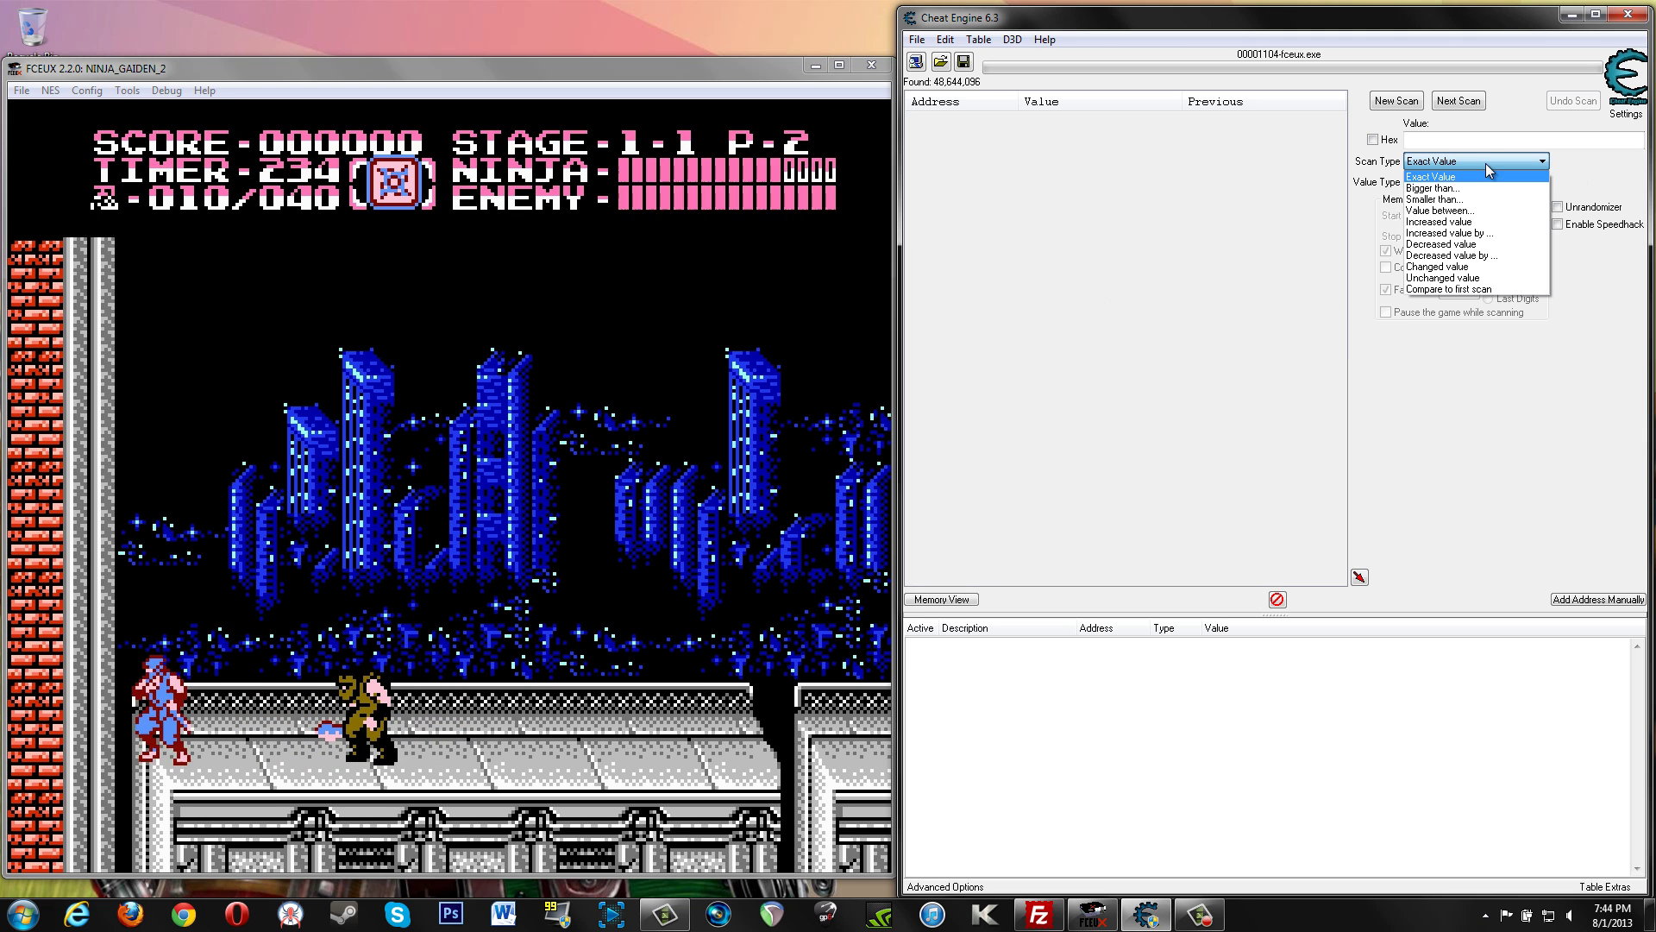
left_click(1479, 222)
left_click(1458, 100)
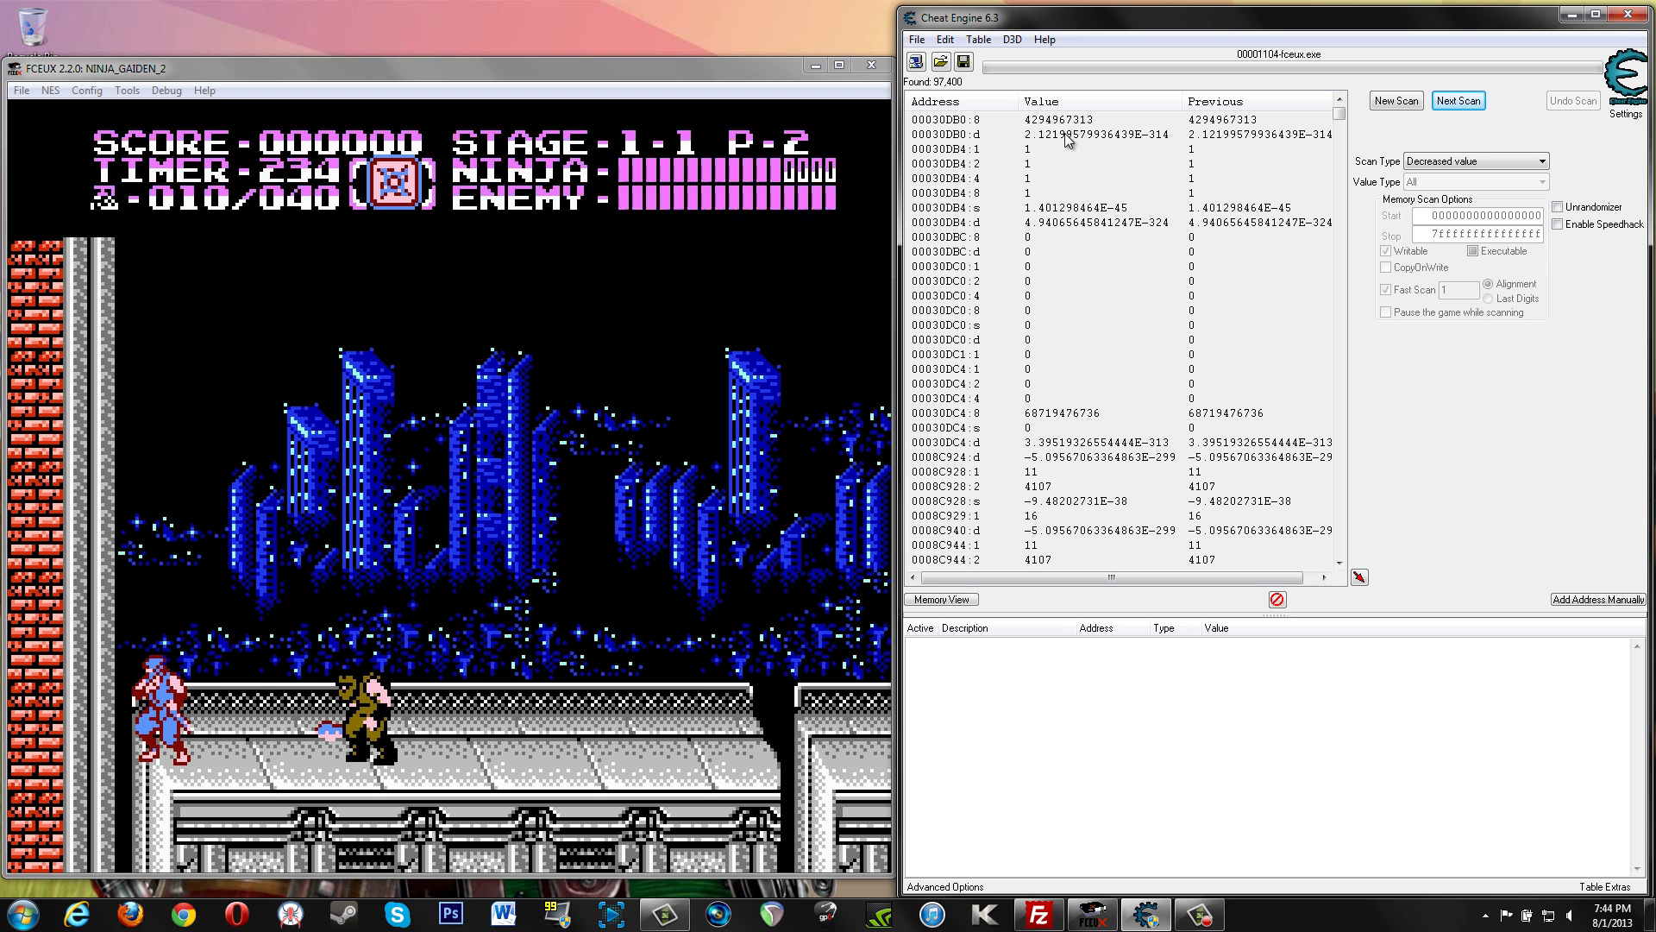
Switch the scan type to Unchanged value and rescan five times while the ninja's health stays the same.
left_click(1508, 162)
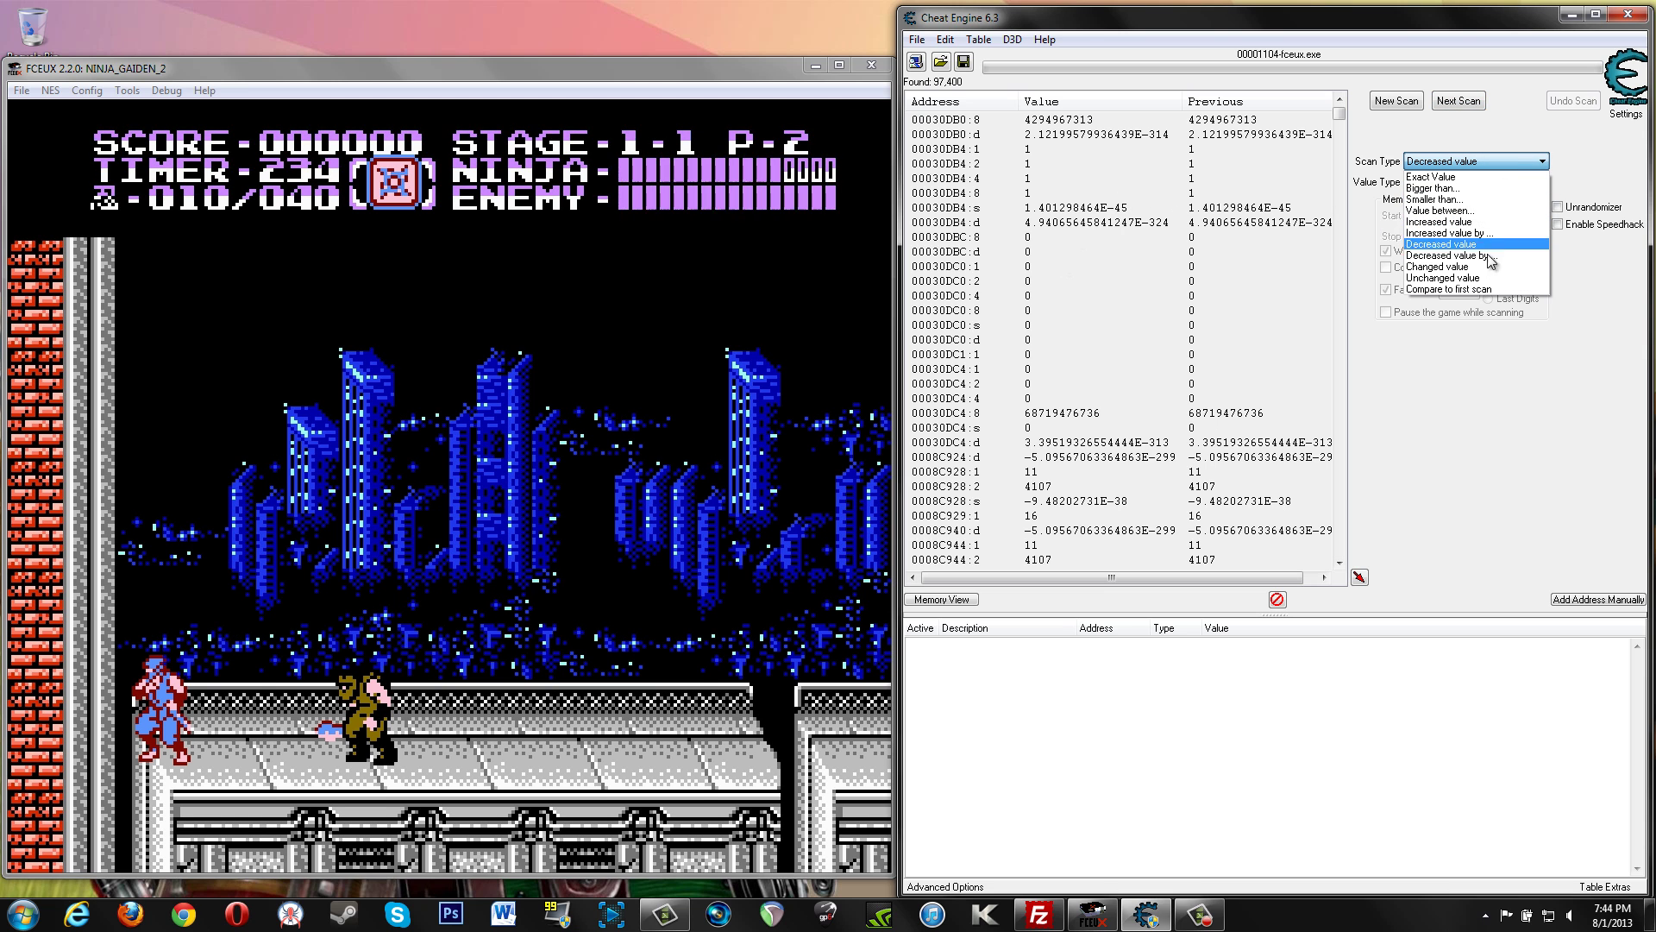
left_click(1394, 285)
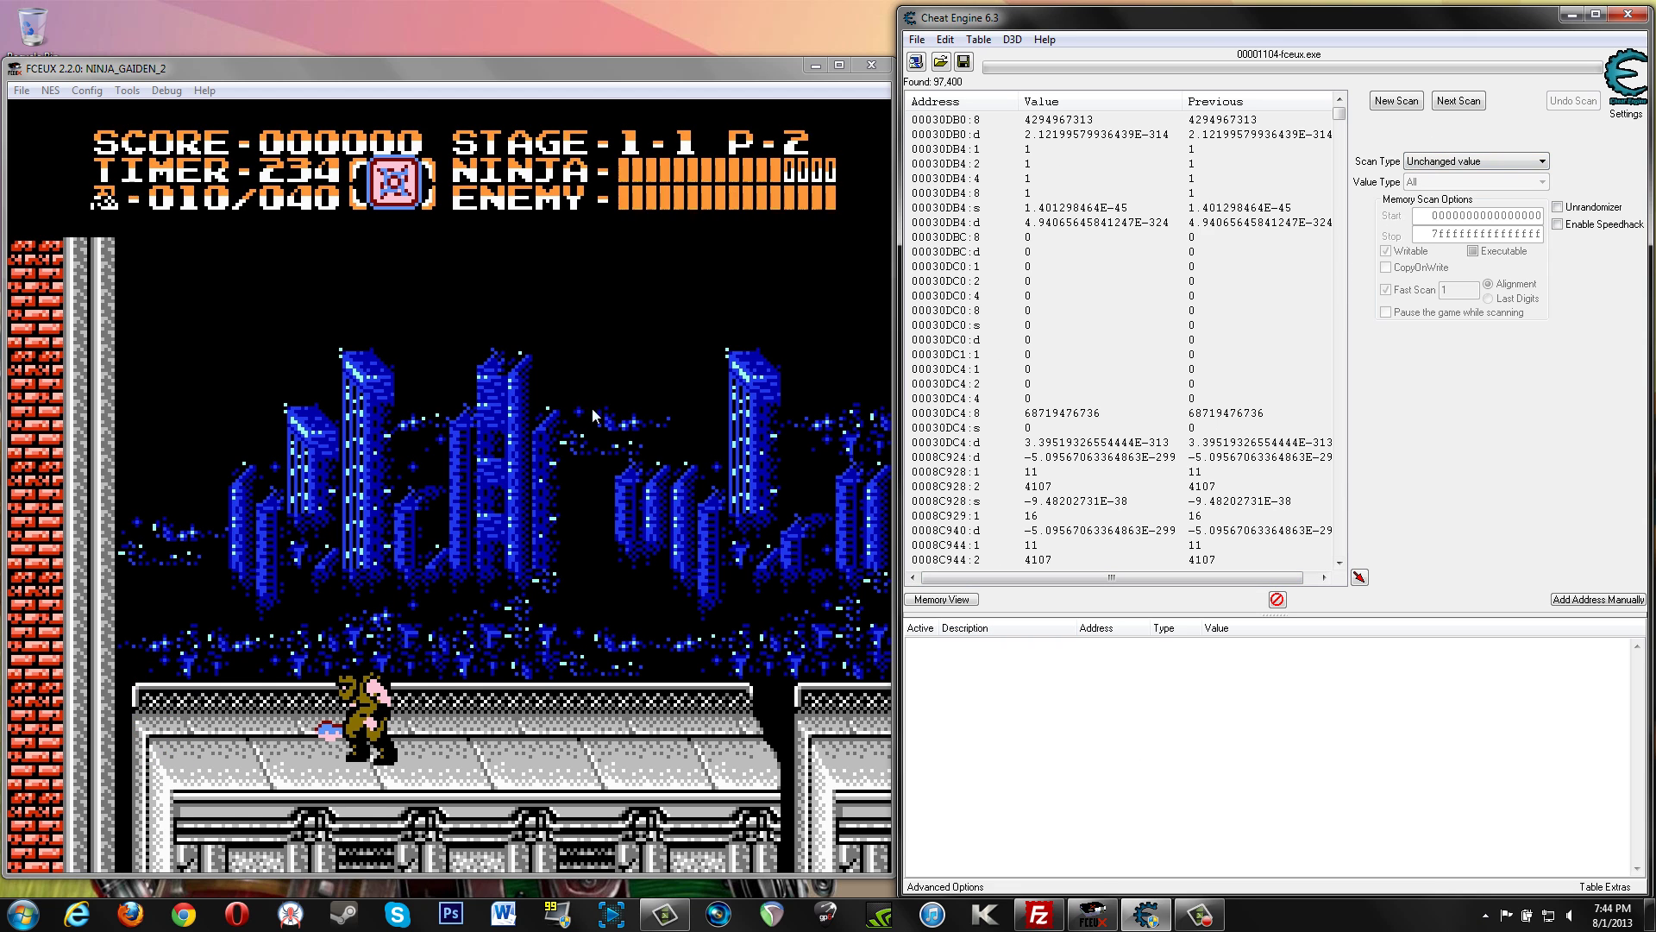
left_click(1456, 100)
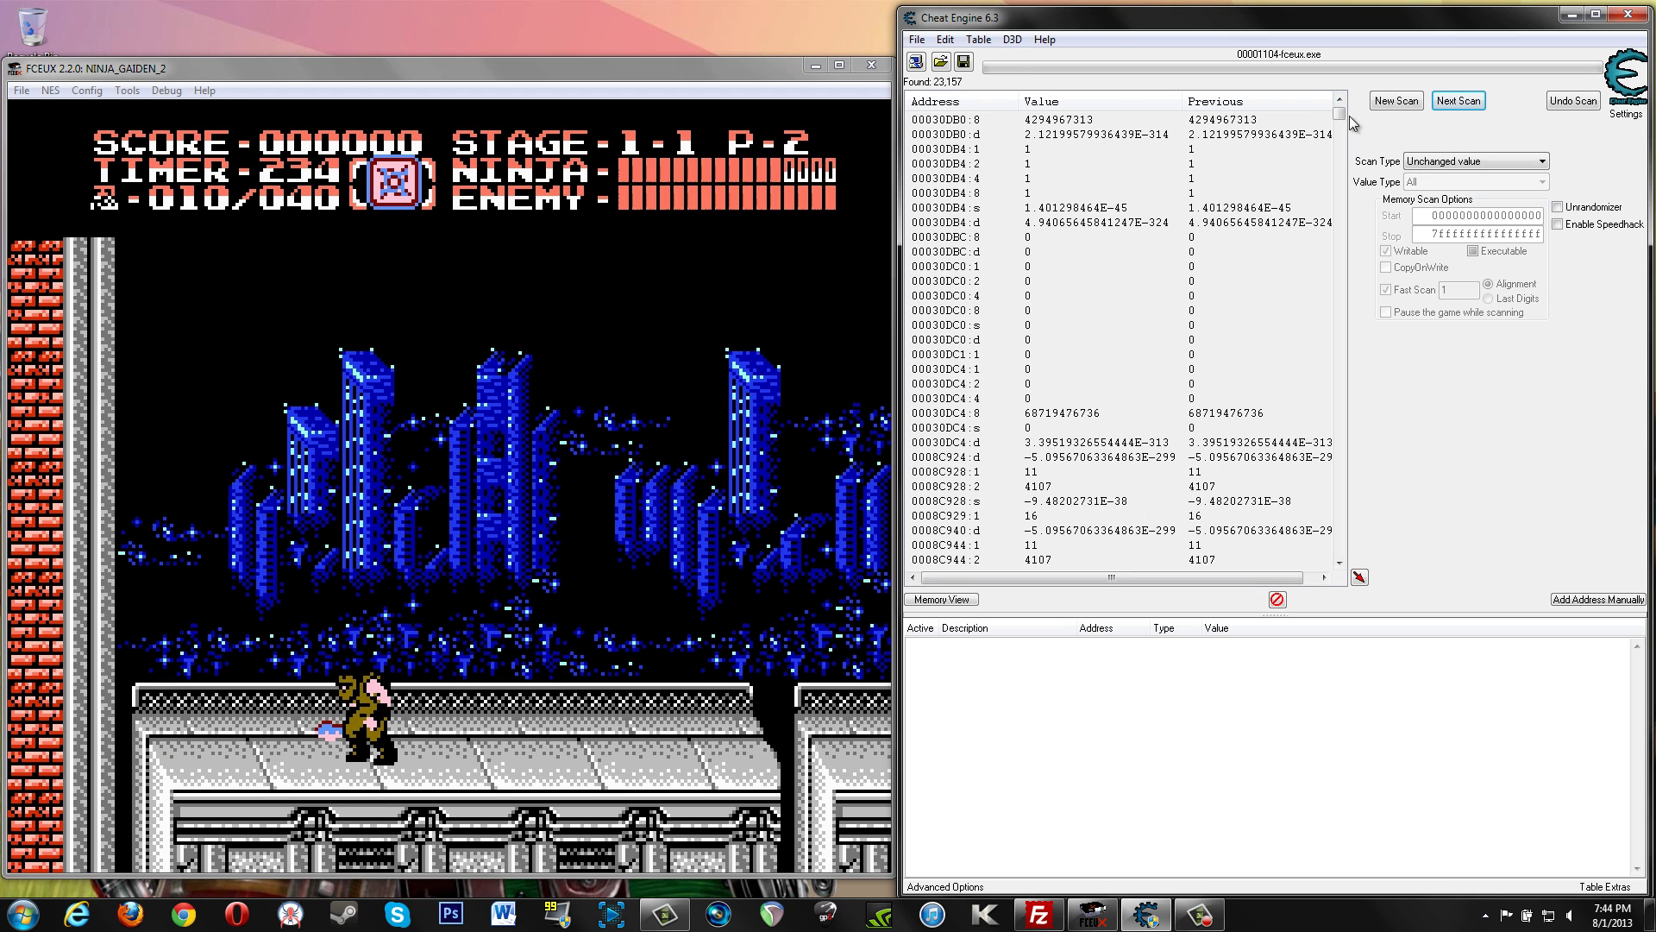
left_click(1466, 101)
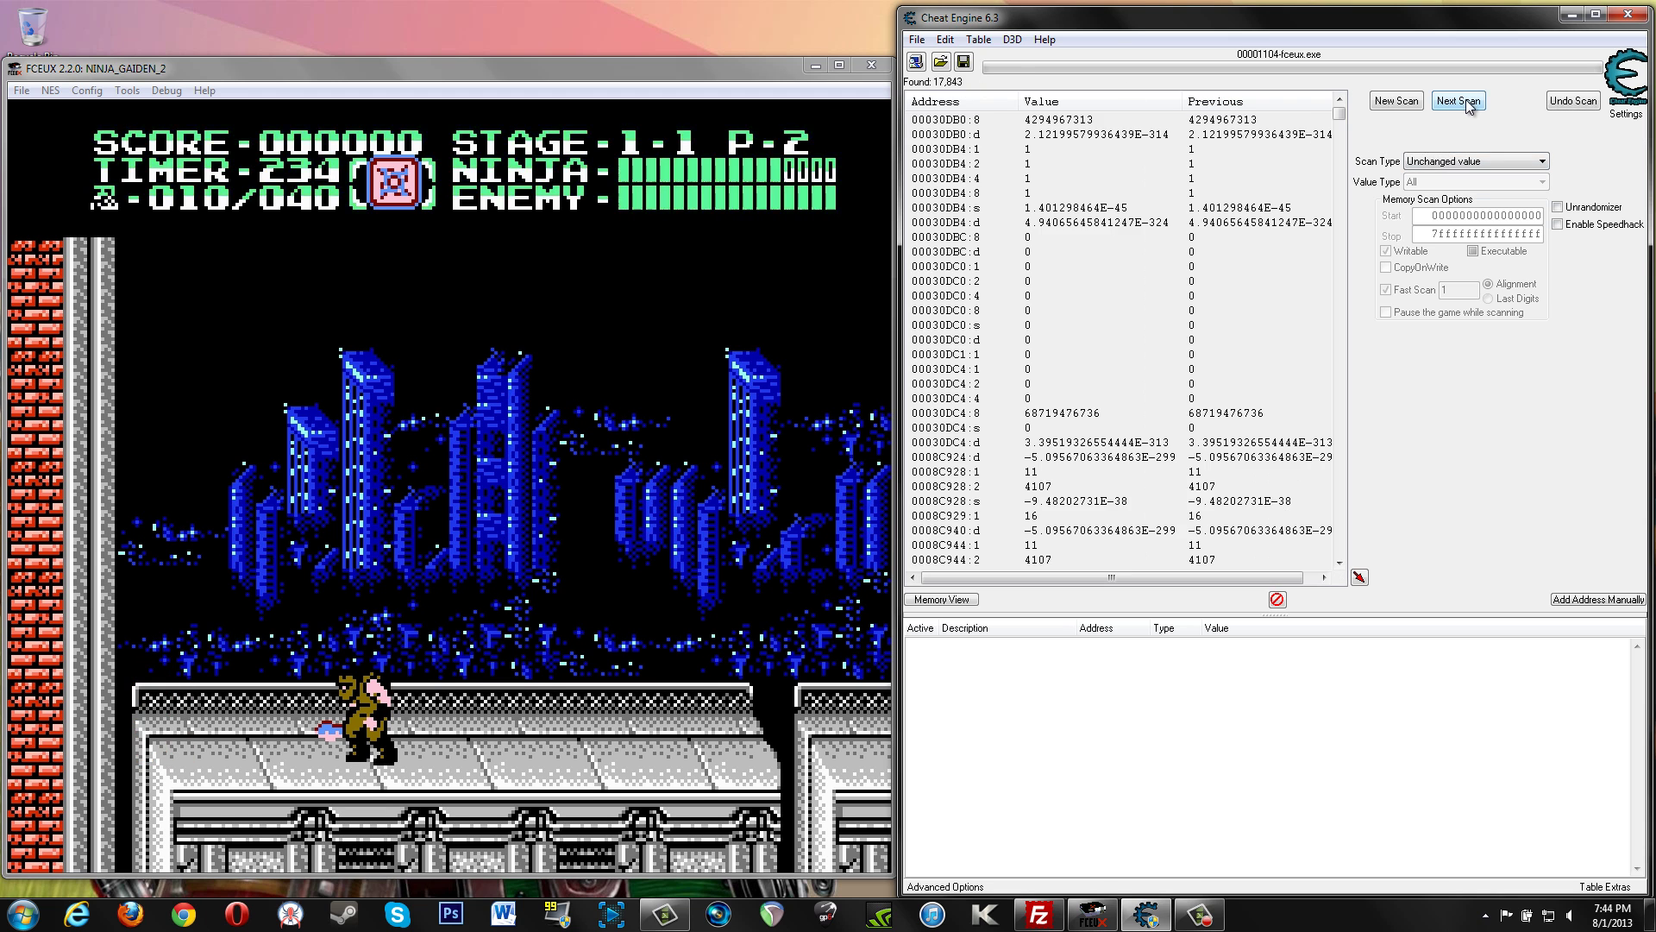
left_click(1467, 100)
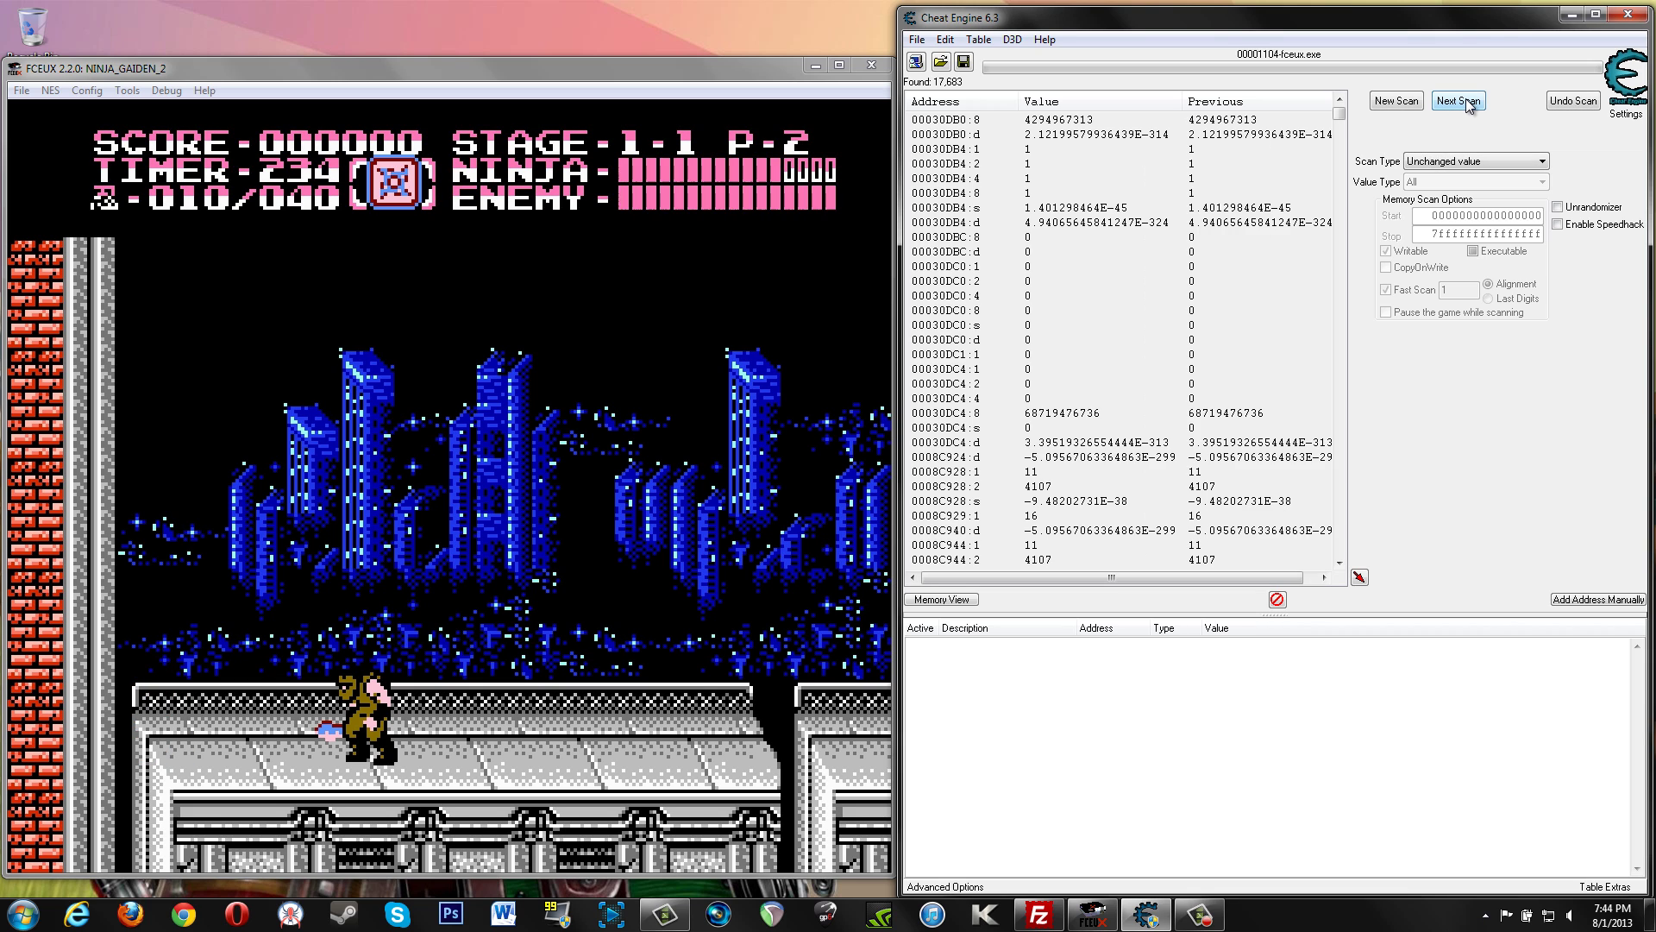
left_click(1466, 100)
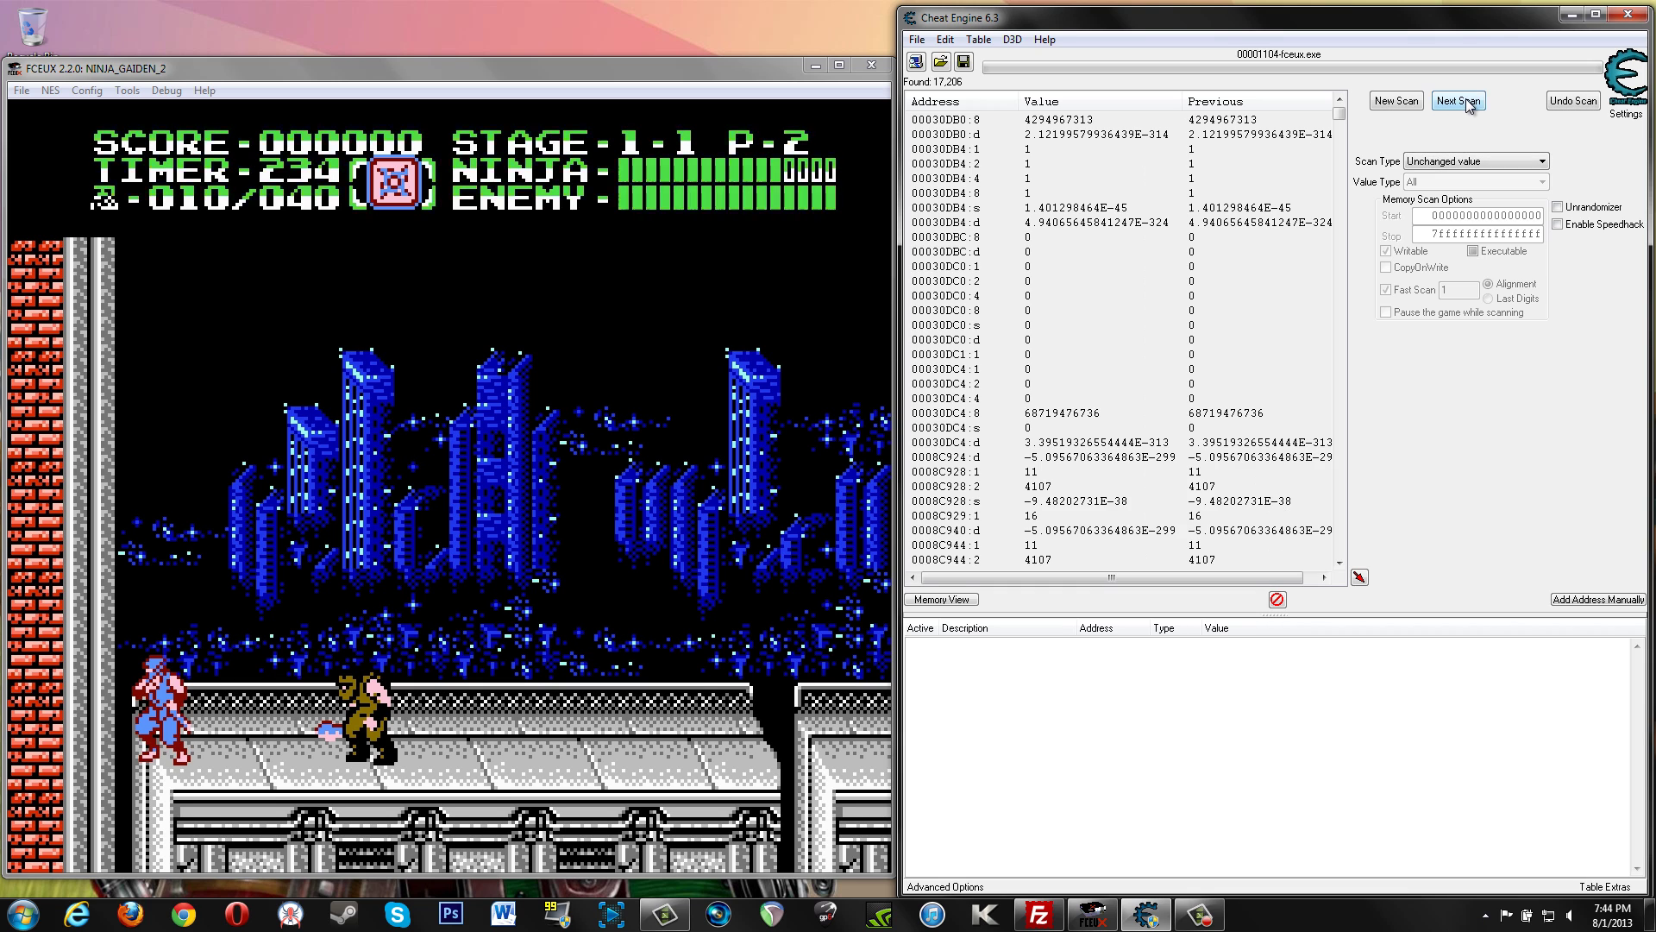
left_click(1466, 100)
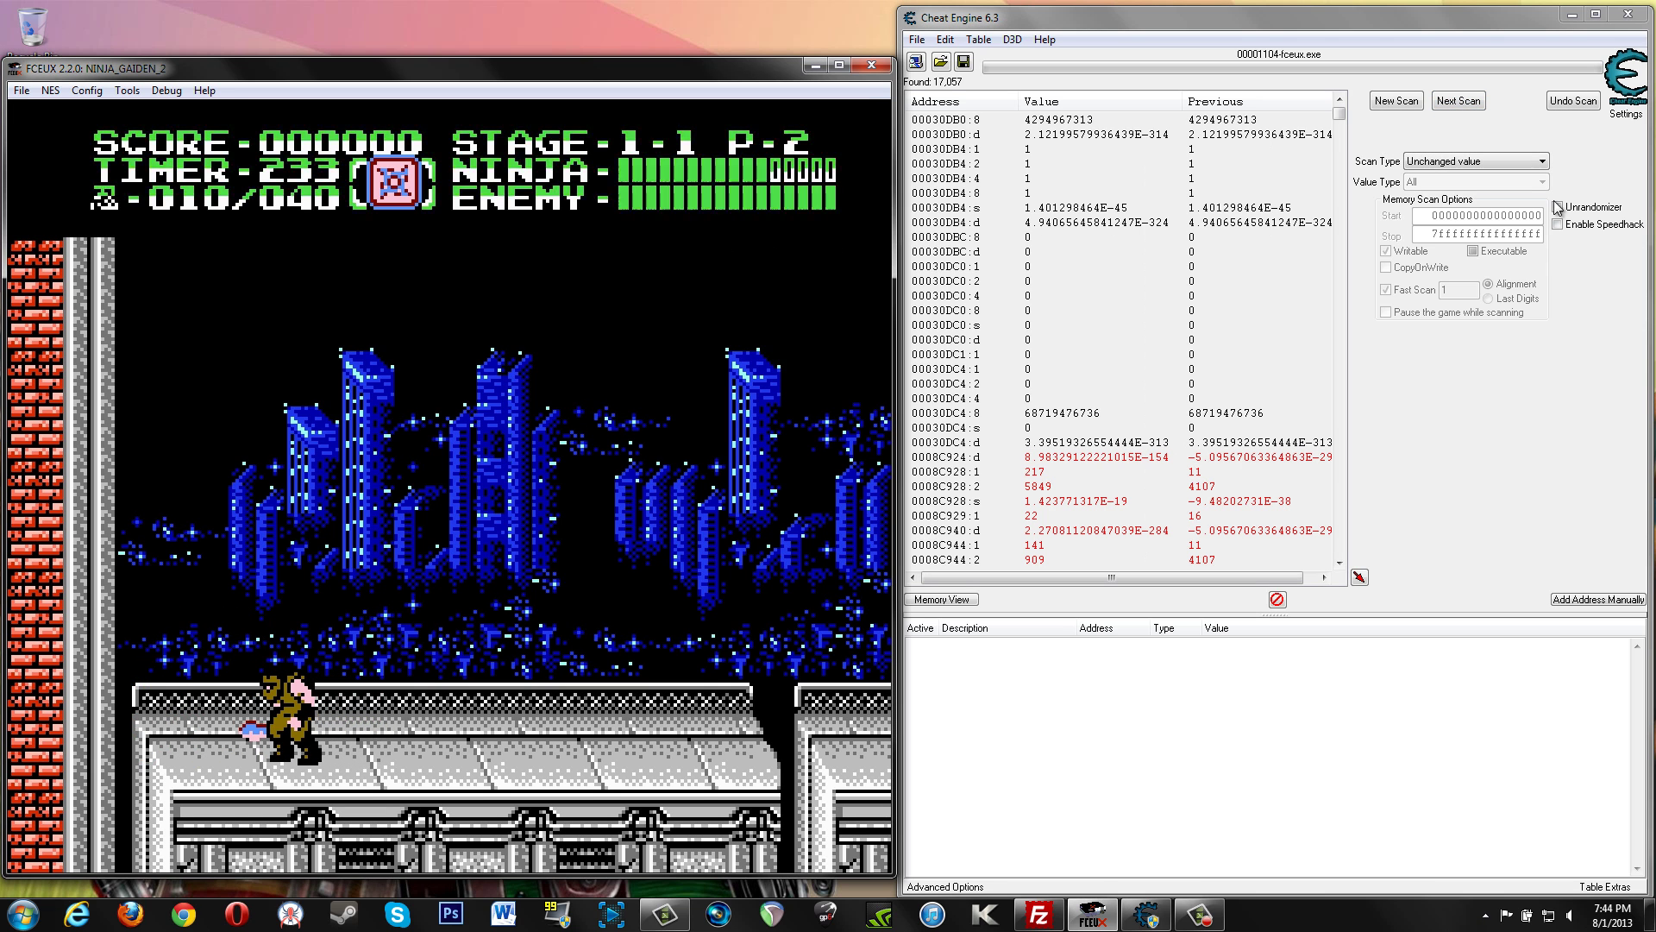
Switch the scan type back to Decreased value and rescan after the ninja has taken another hit.
left_click(1456, 162)
left_click(1440, 244)
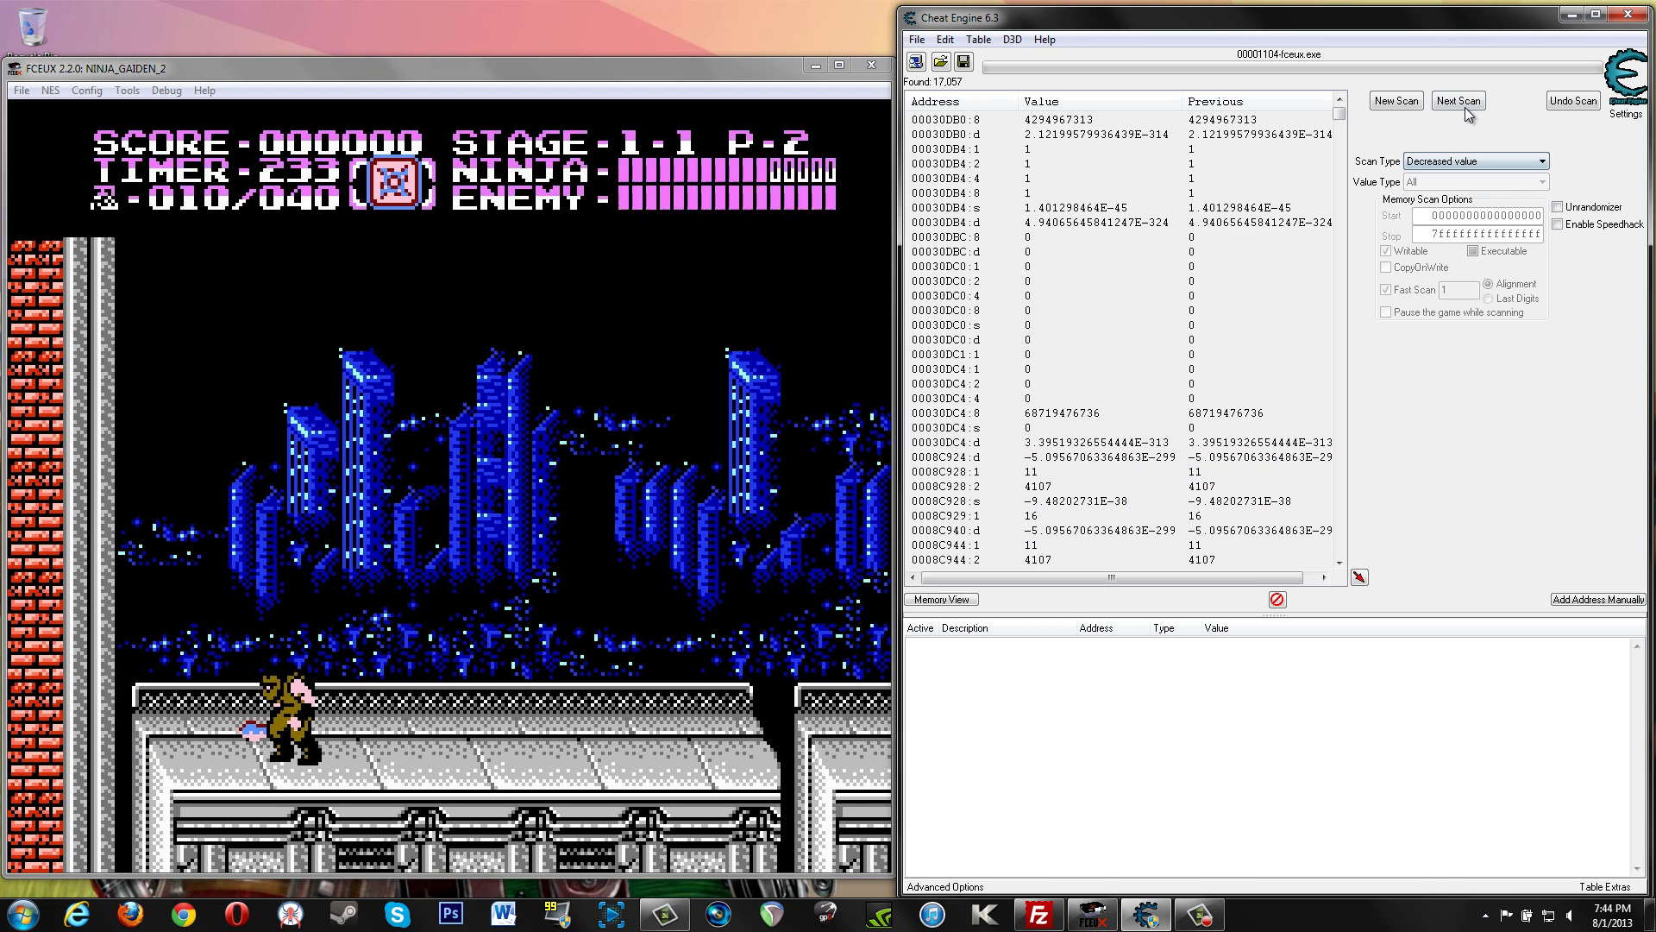
left_click(1458, 100)
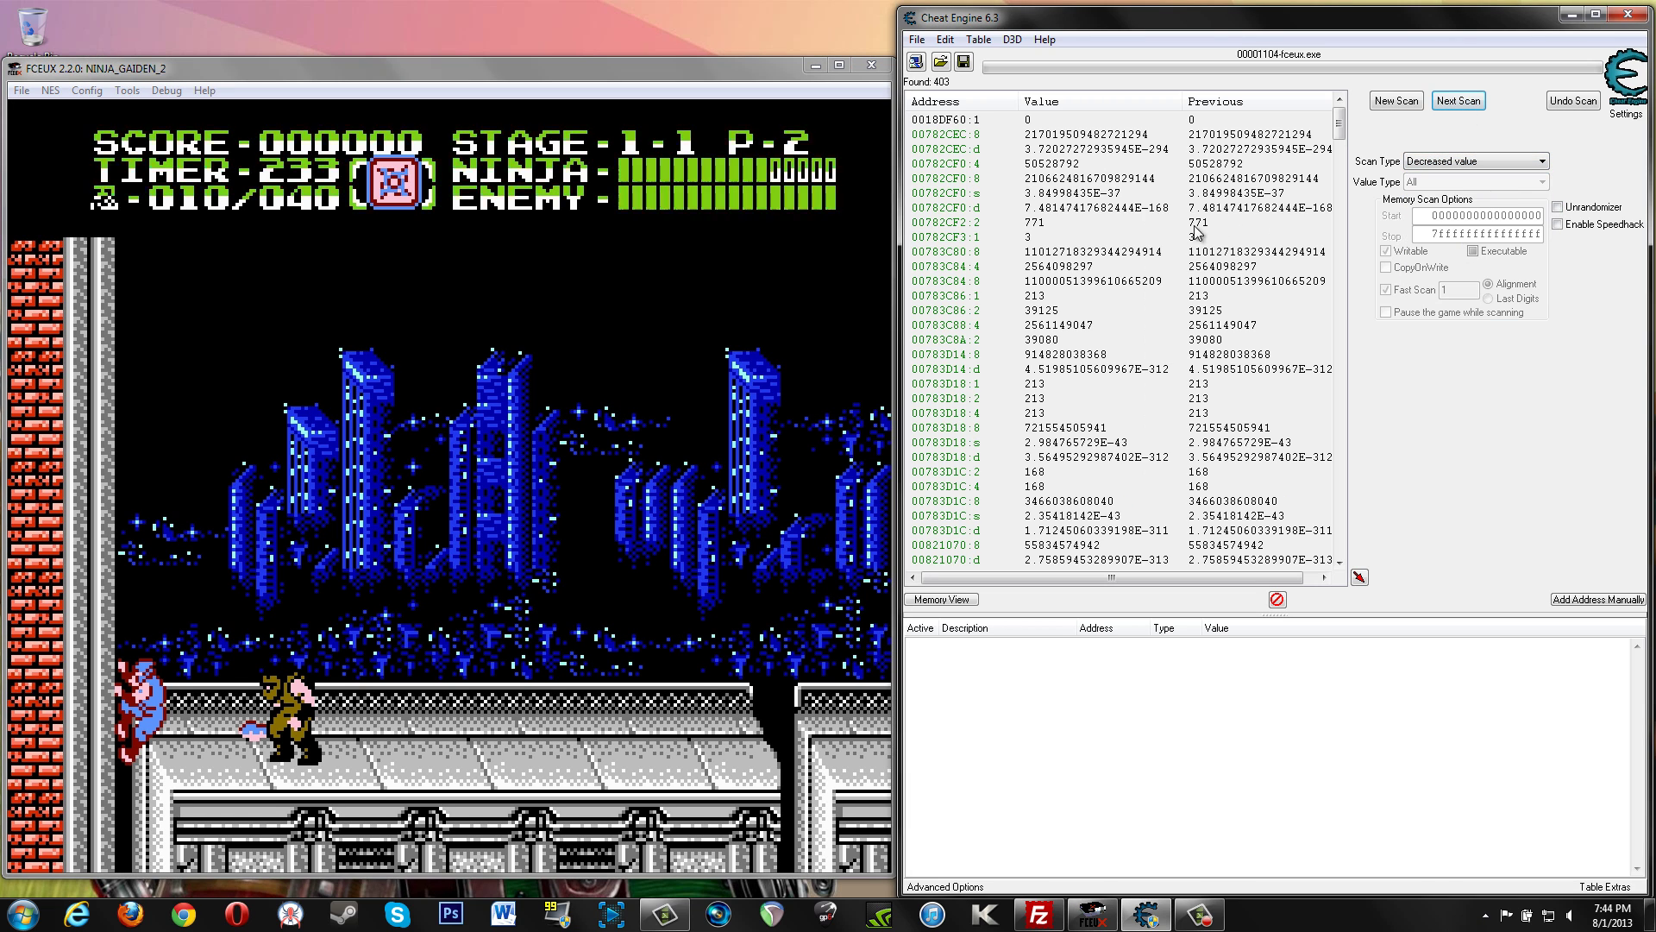
Run the ninja right through the axe enemy to lose health and rescan for decreased values.
left_click(788, 248)
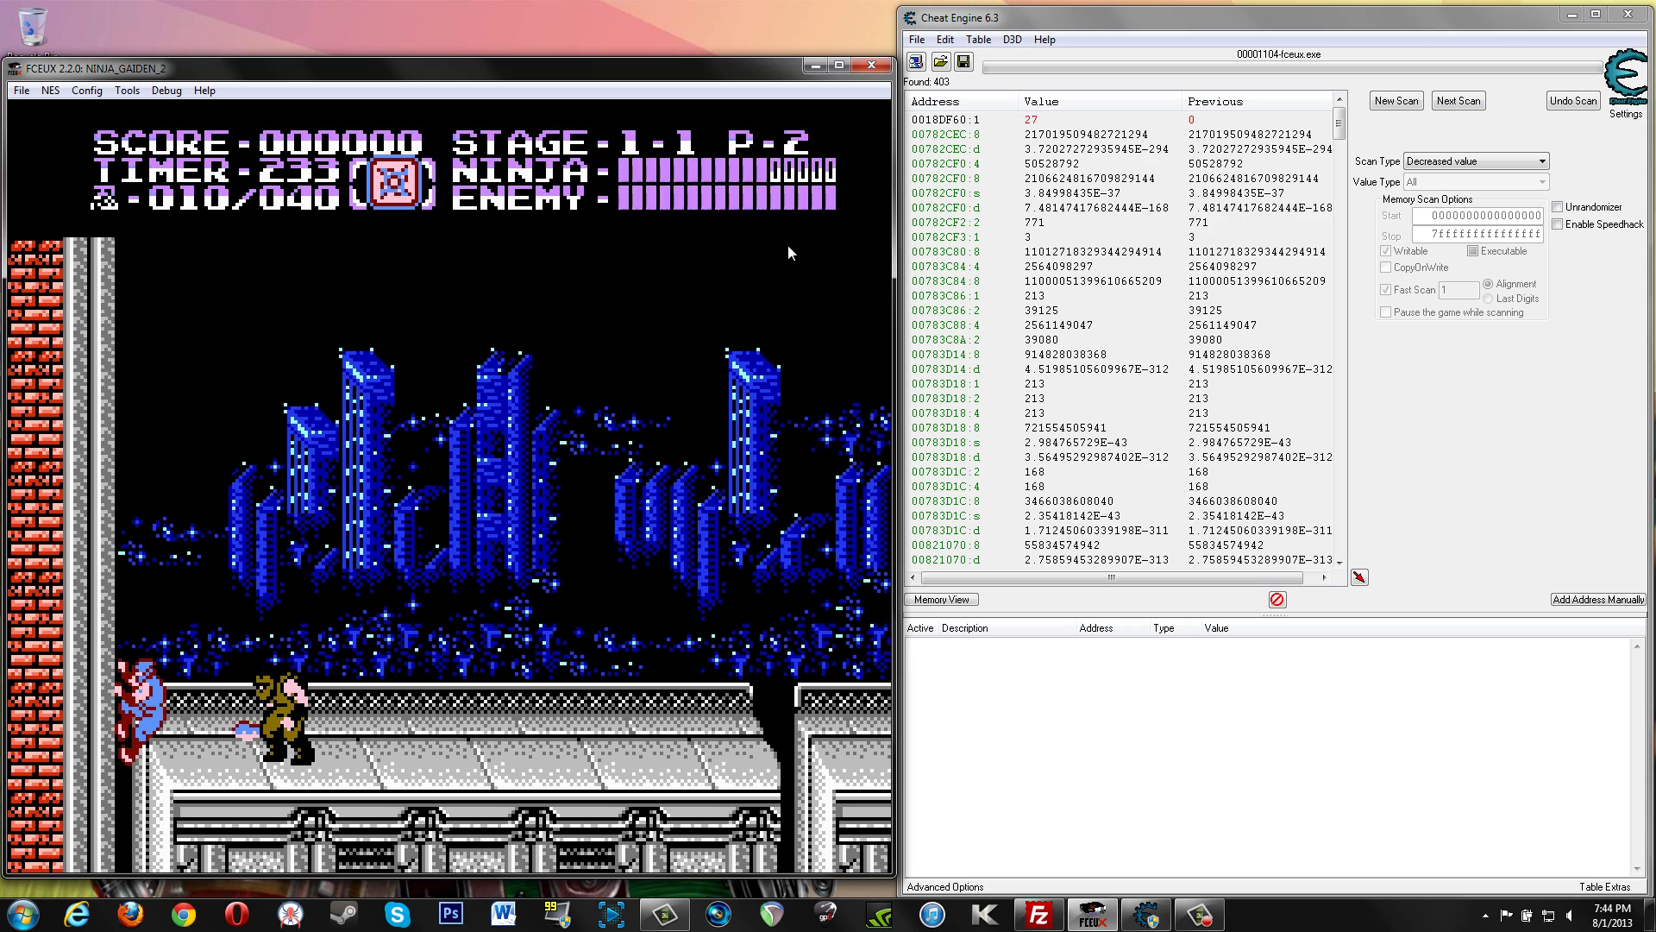
key("Right")
key("Right")
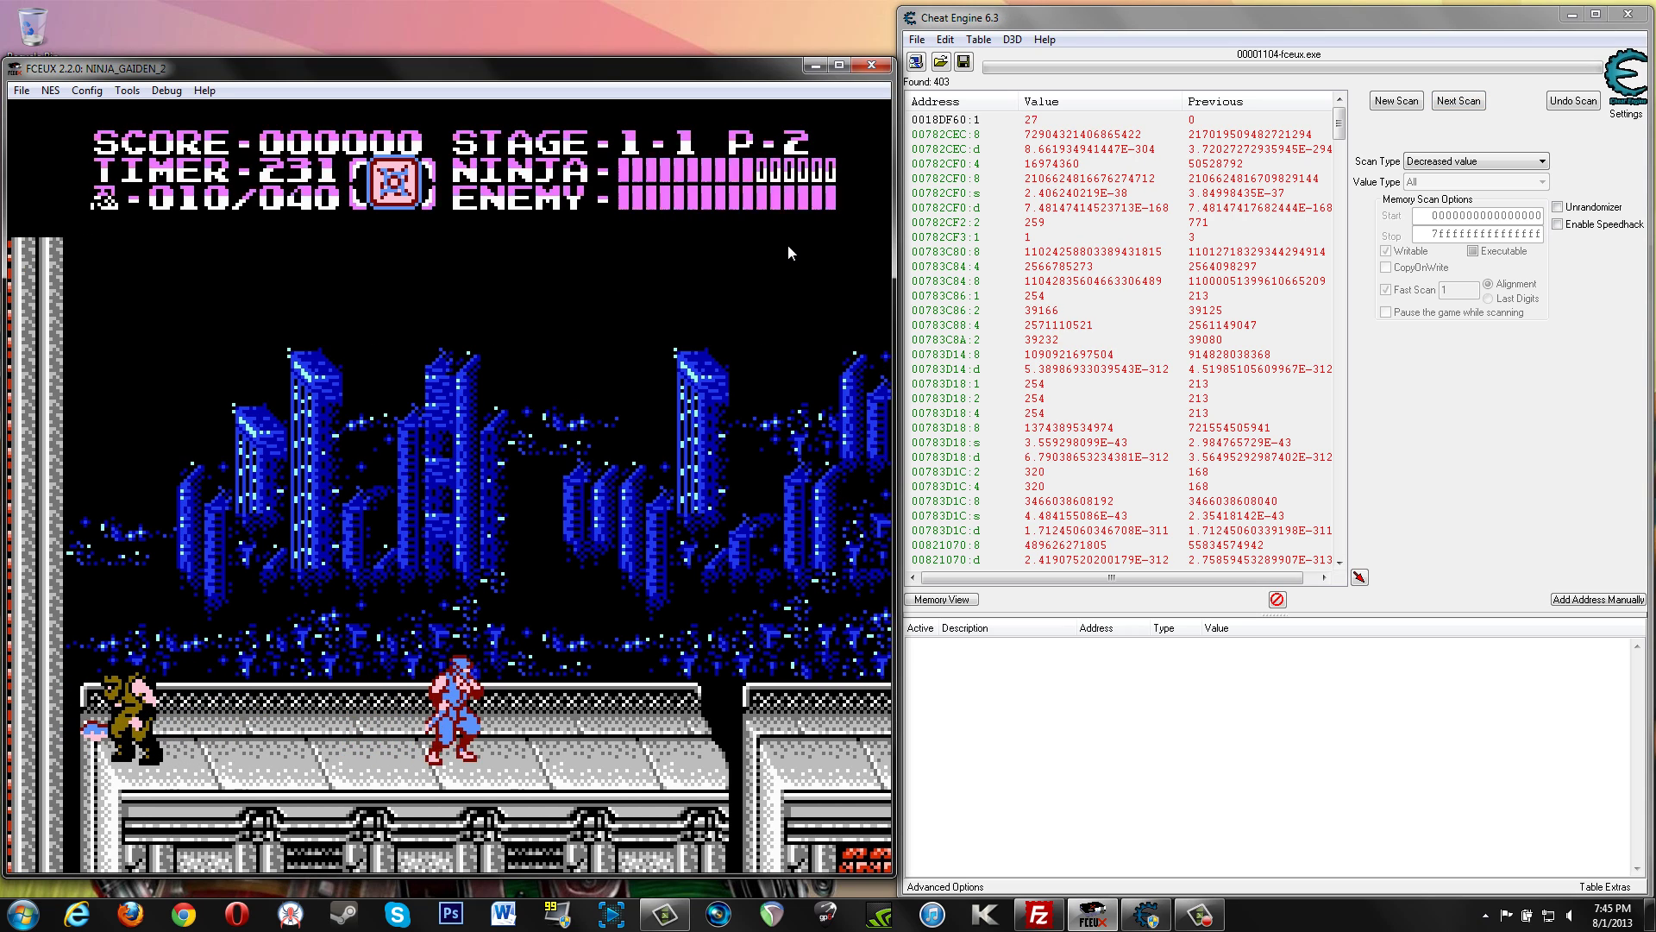
left_click(1449, 104)
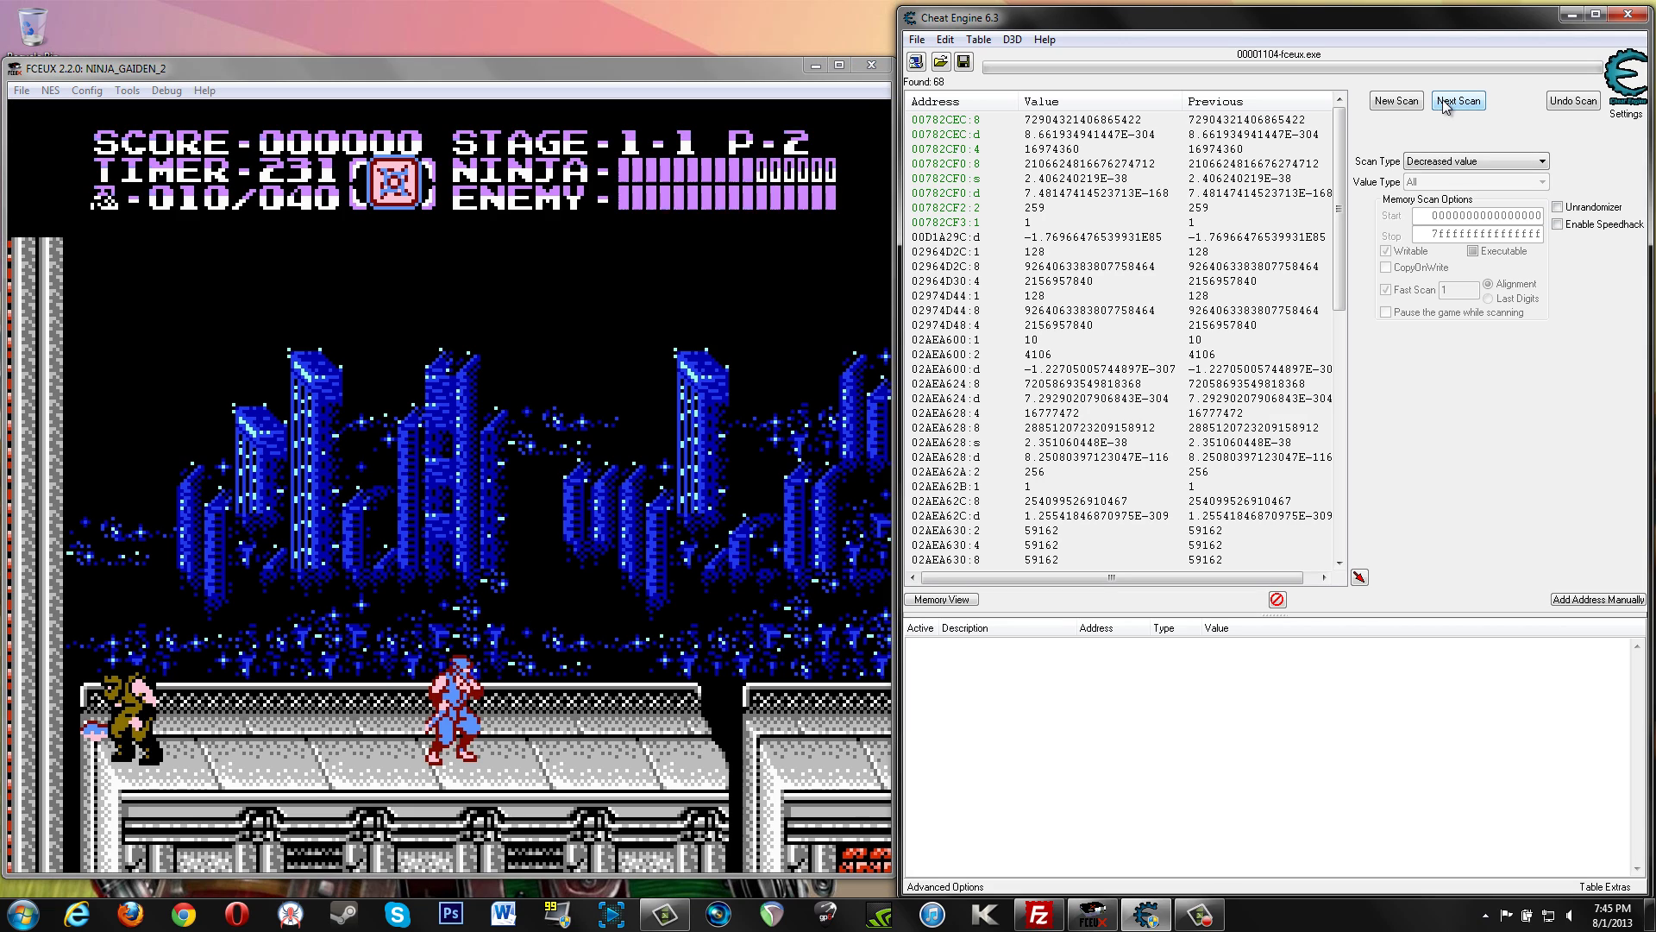
Move the ninja right and jump without taking damage, and filter the addresses with an Unchanged value scan.
left_click(668, 266)
key("Right")
key("Right")
key("f")
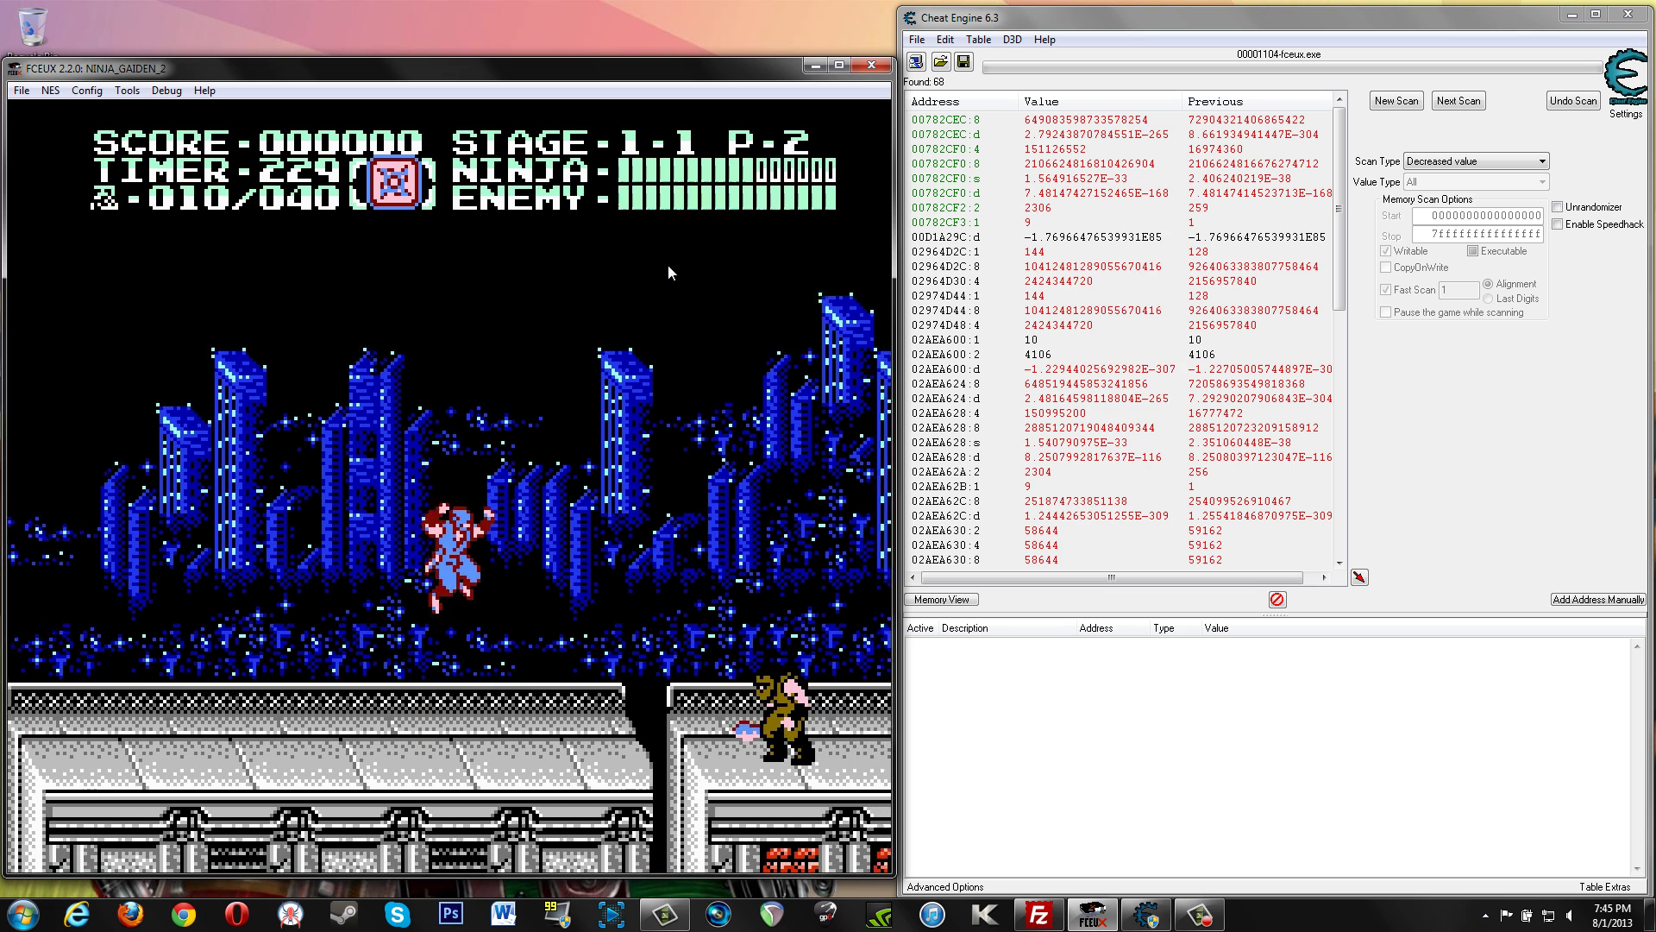
key("Right")
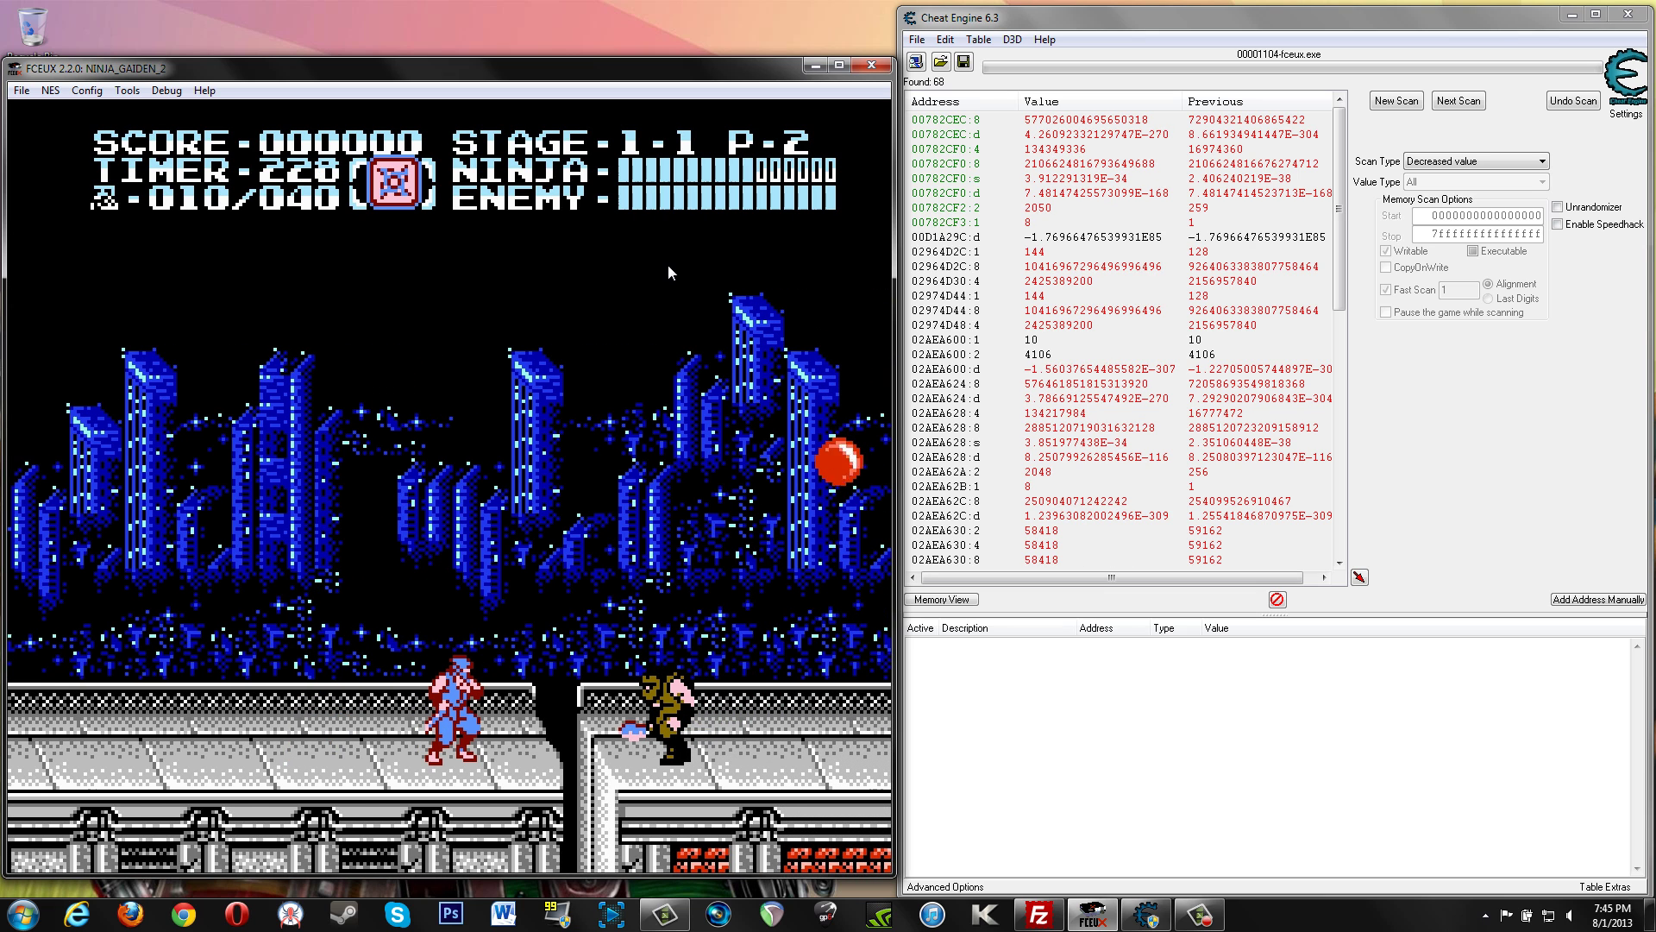
left_click(1516, 166)
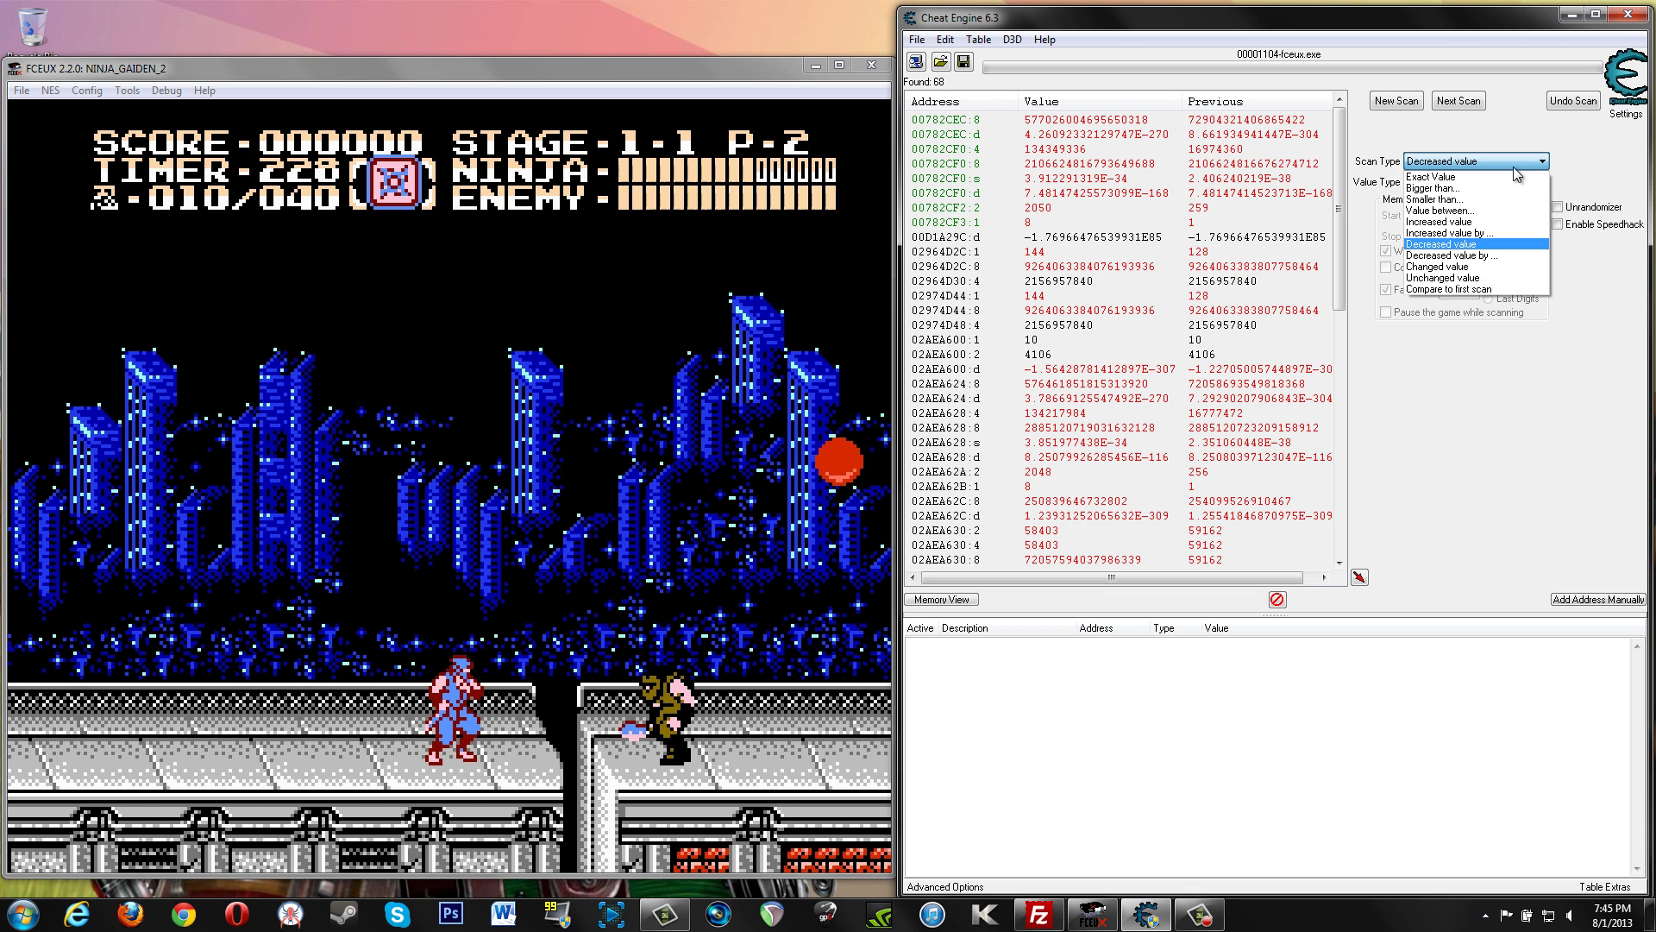
left_click(1471, 281)
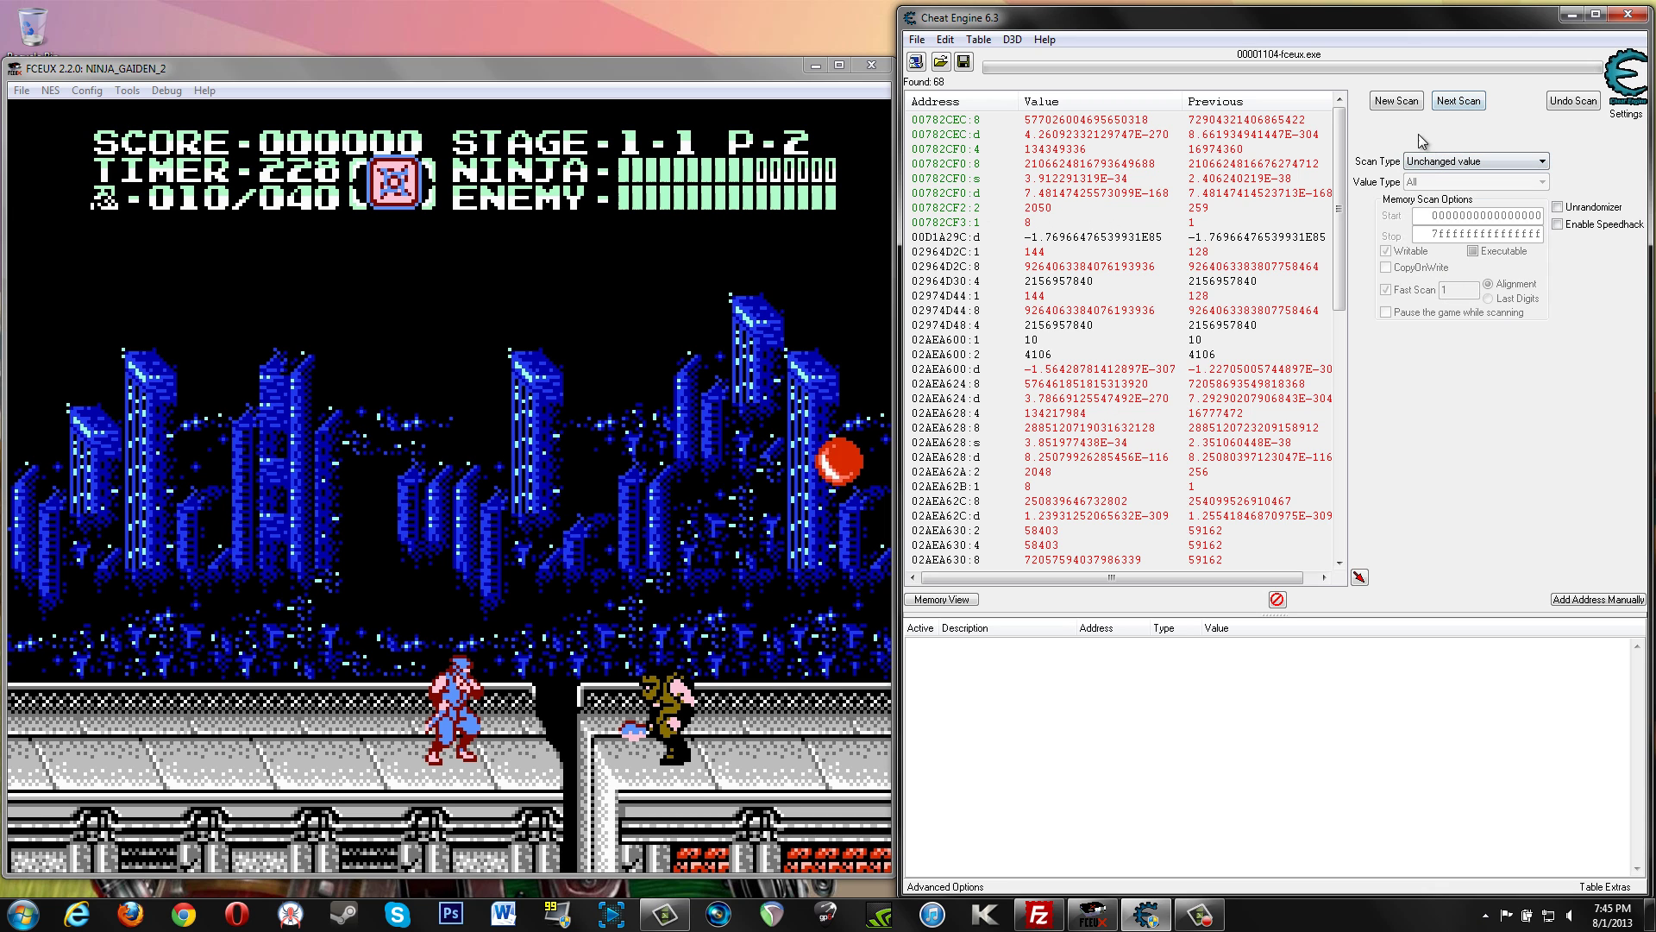
left_click(1464, 101)
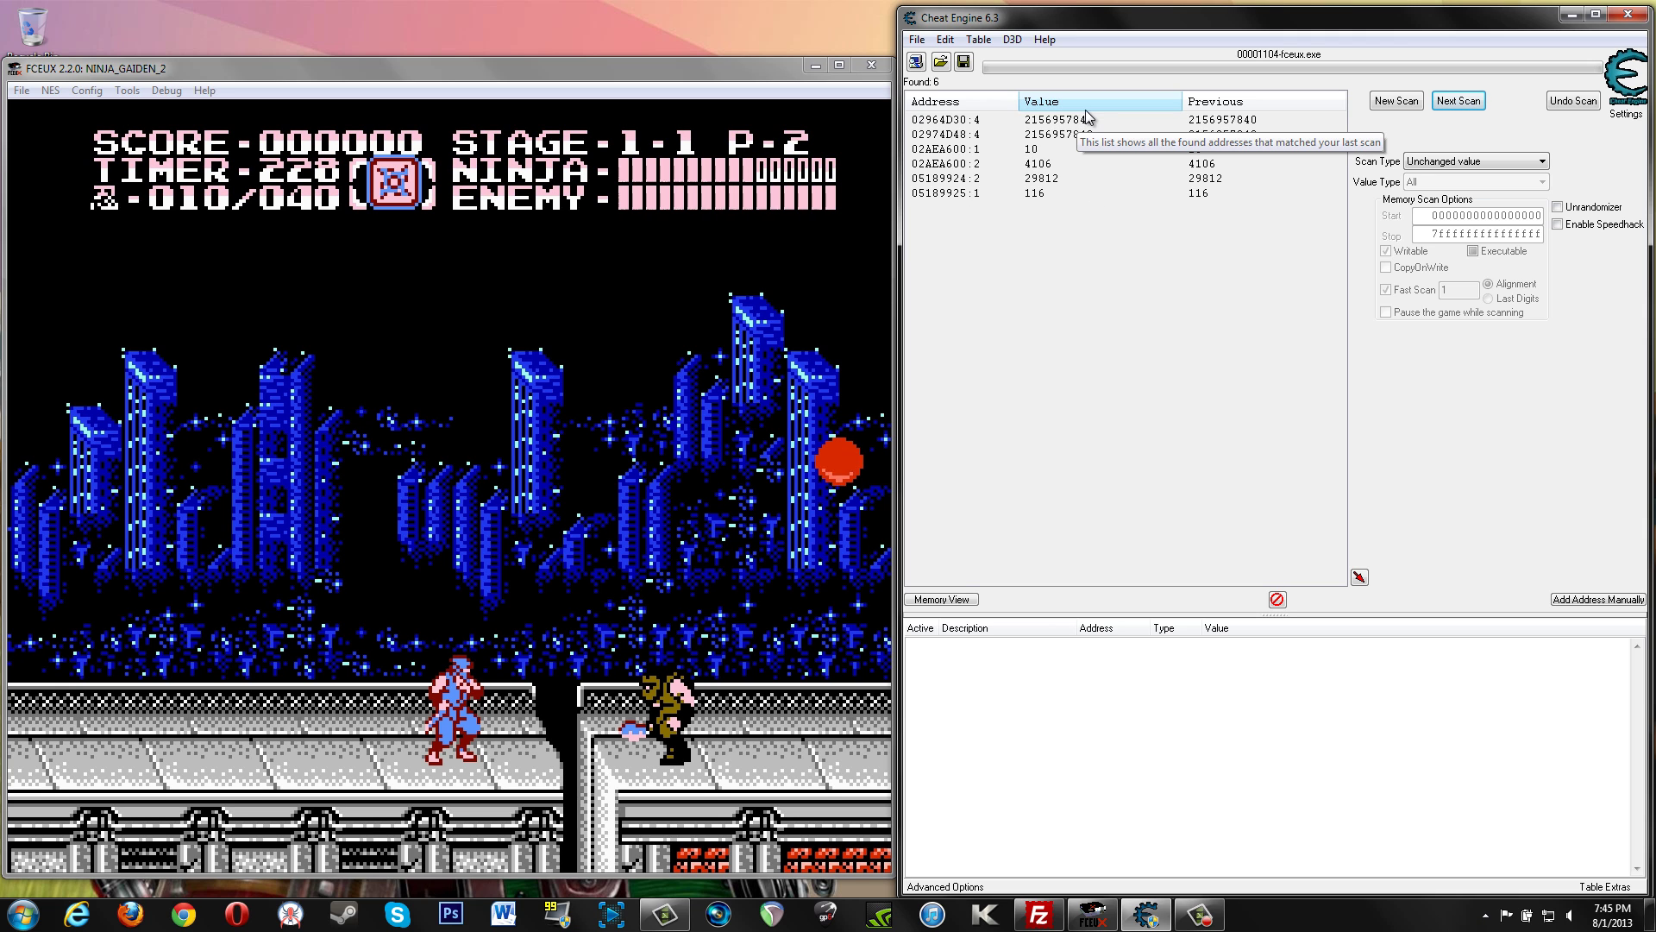
Compare the remaining candidates, add byte address 02AEA600 to the address list and freeze its value.
left_click(1080, 150)
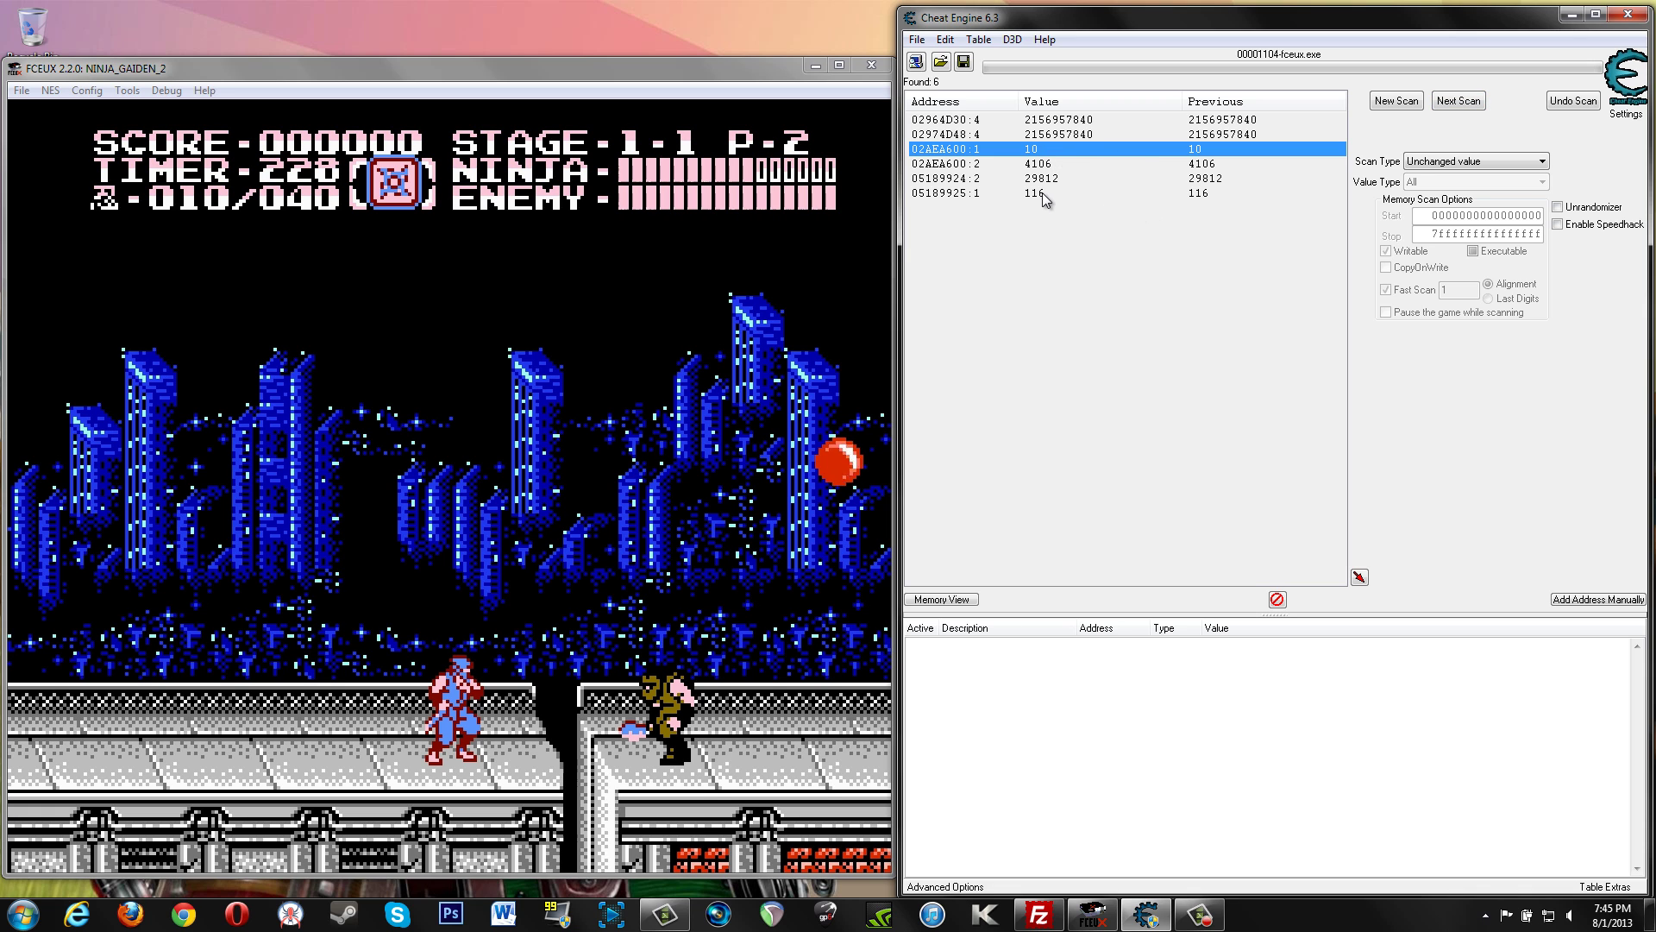
left_click(1074, 131)
left_click(1007, 193)
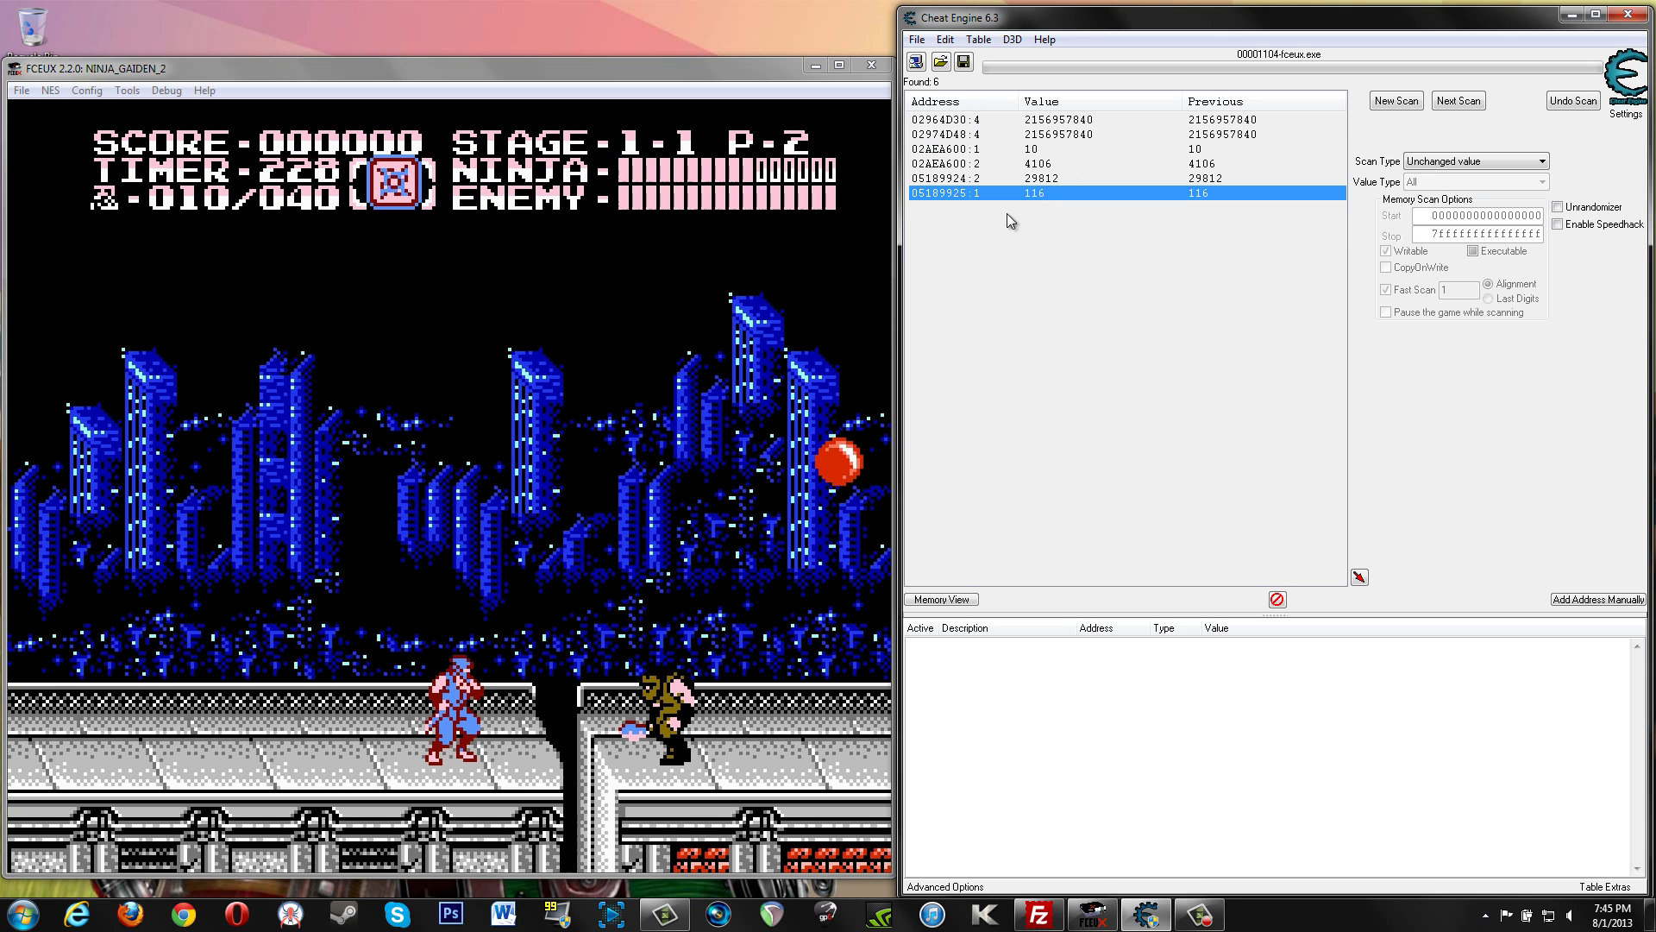
left_click(1032, 152)
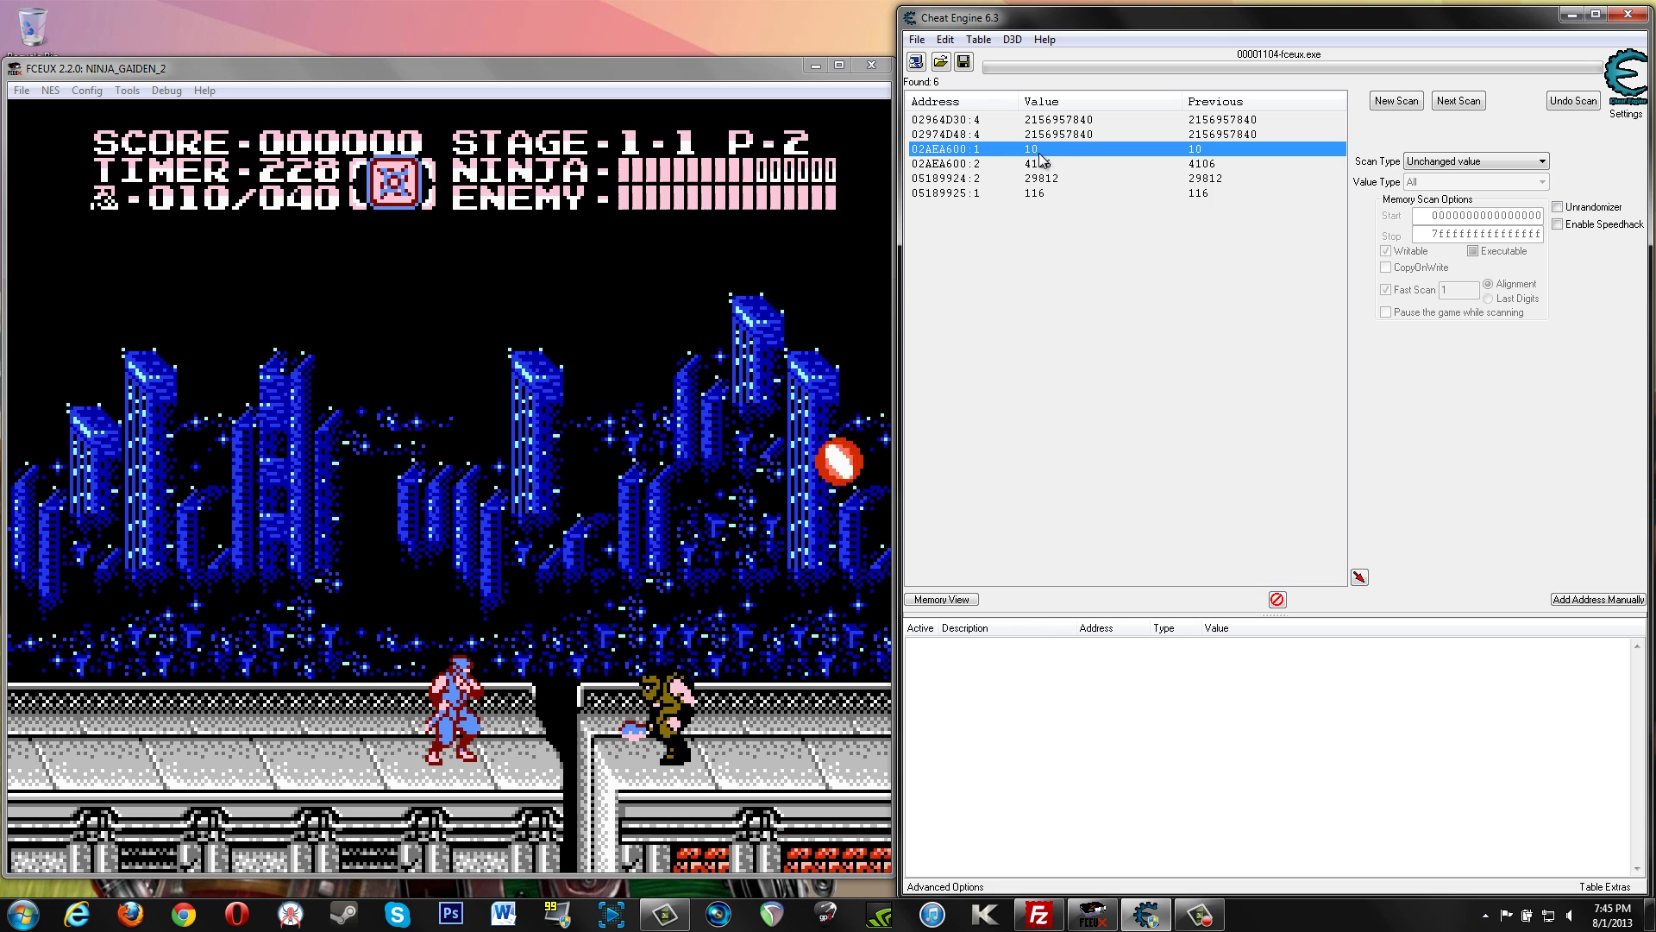
double_click(972, 152)
left_click(918, 644)
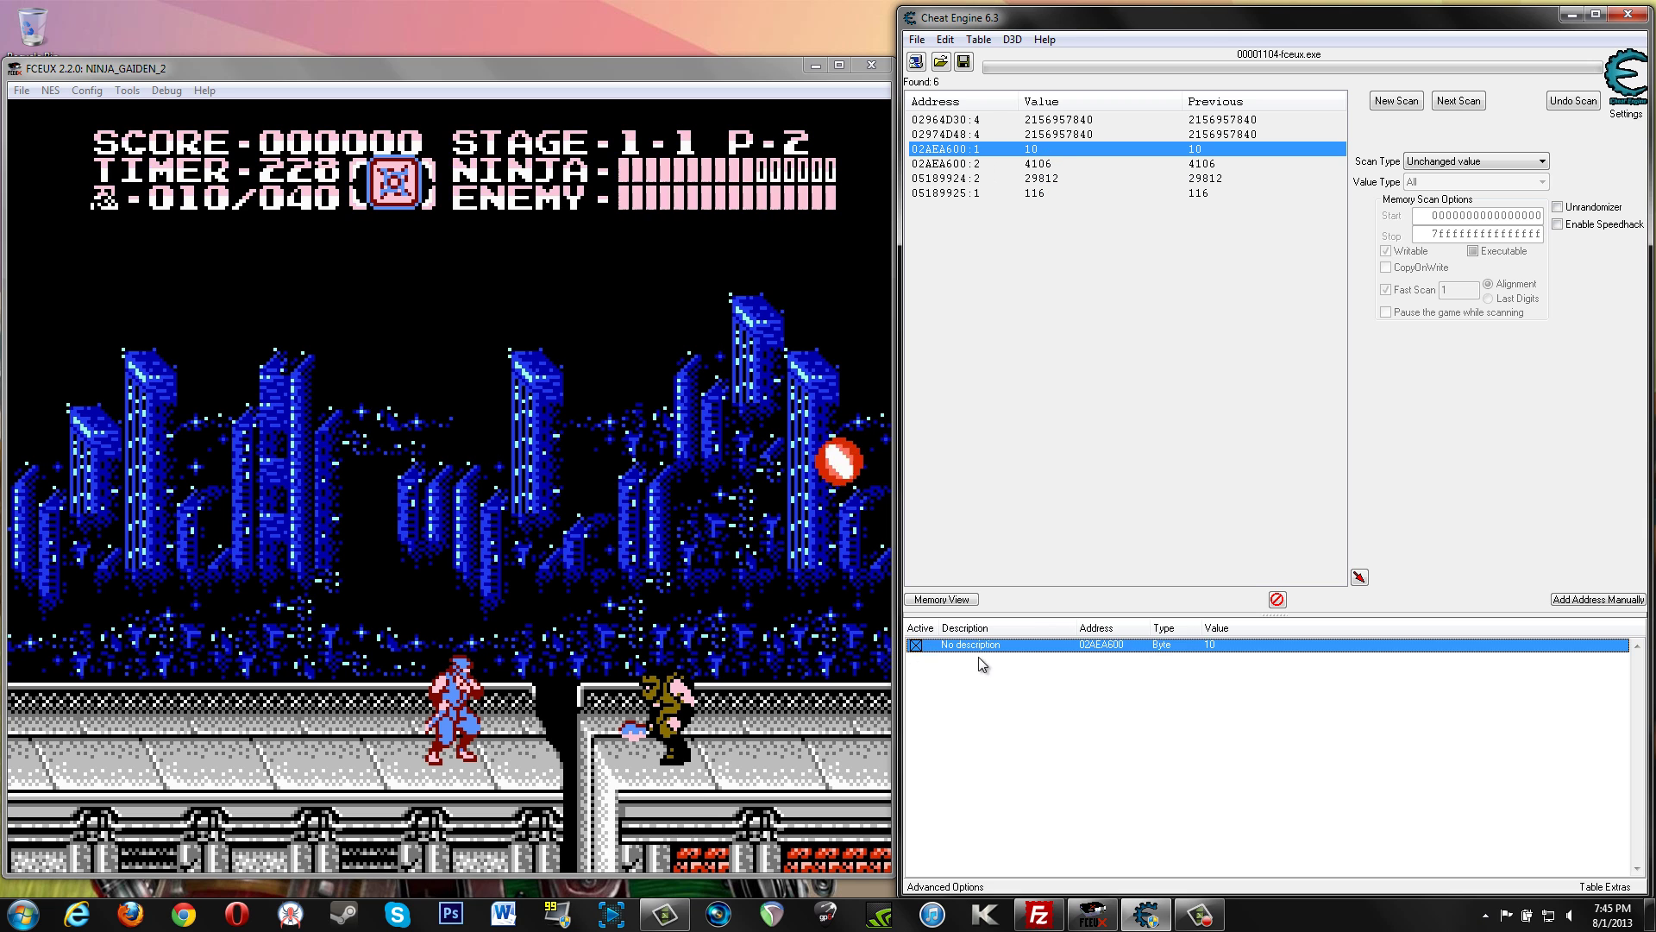
Switch to FCEUX and move the ninja left to test the frozen health, and review Cheat Engine's available scan types.
left_click(750, 182)
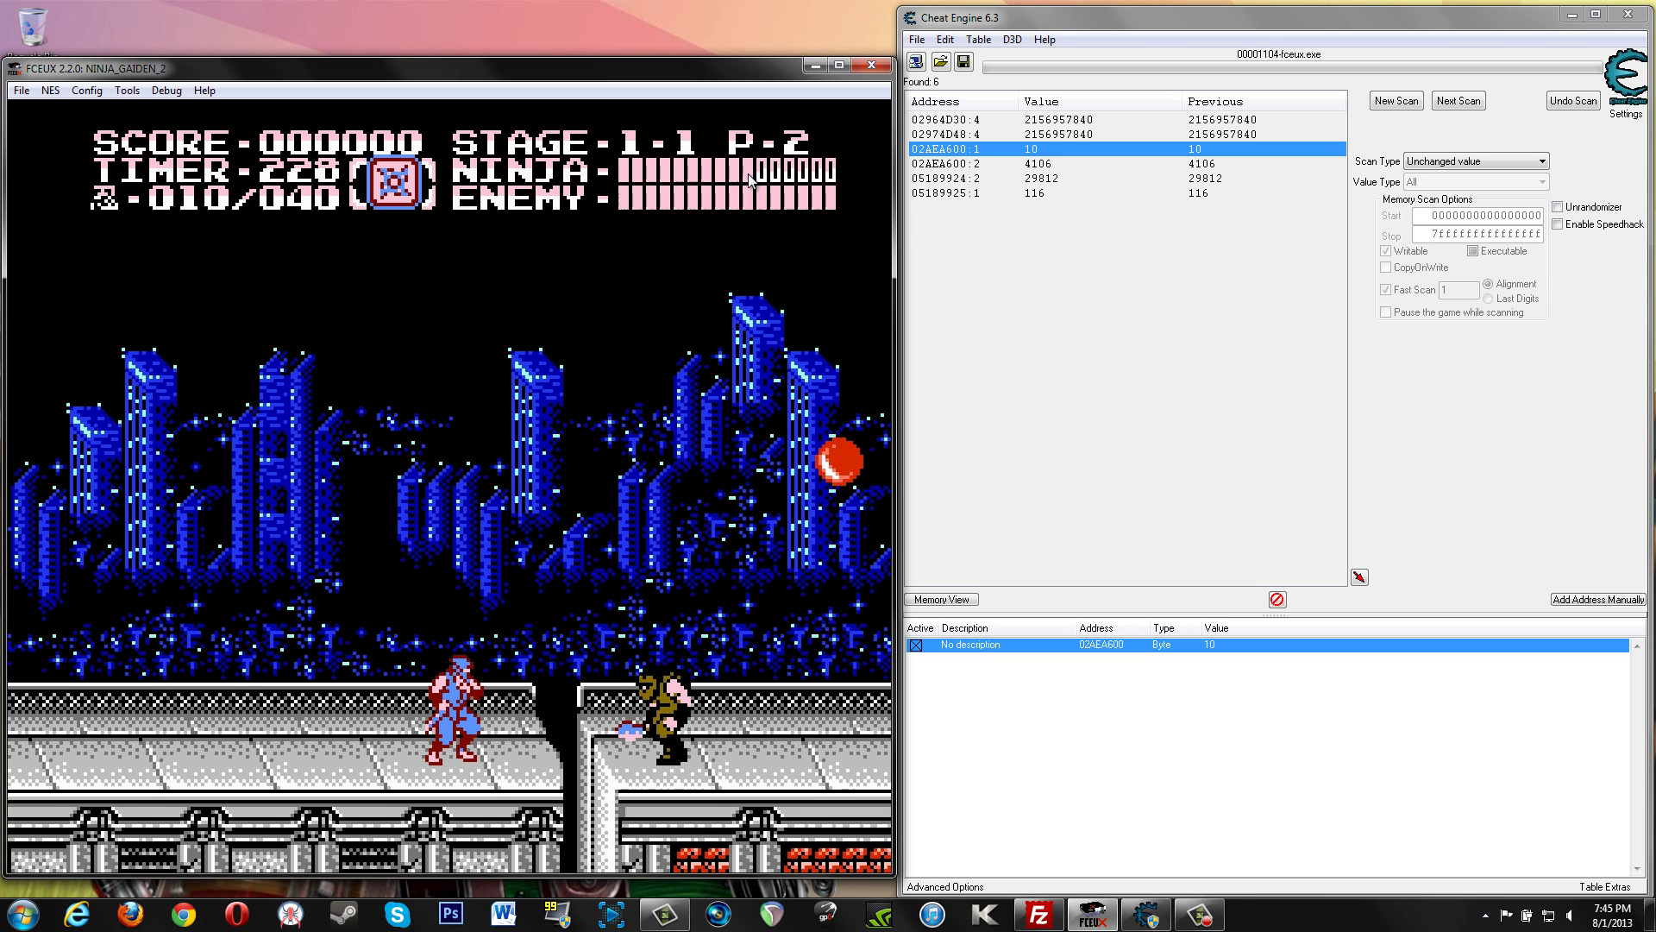
key("Left")
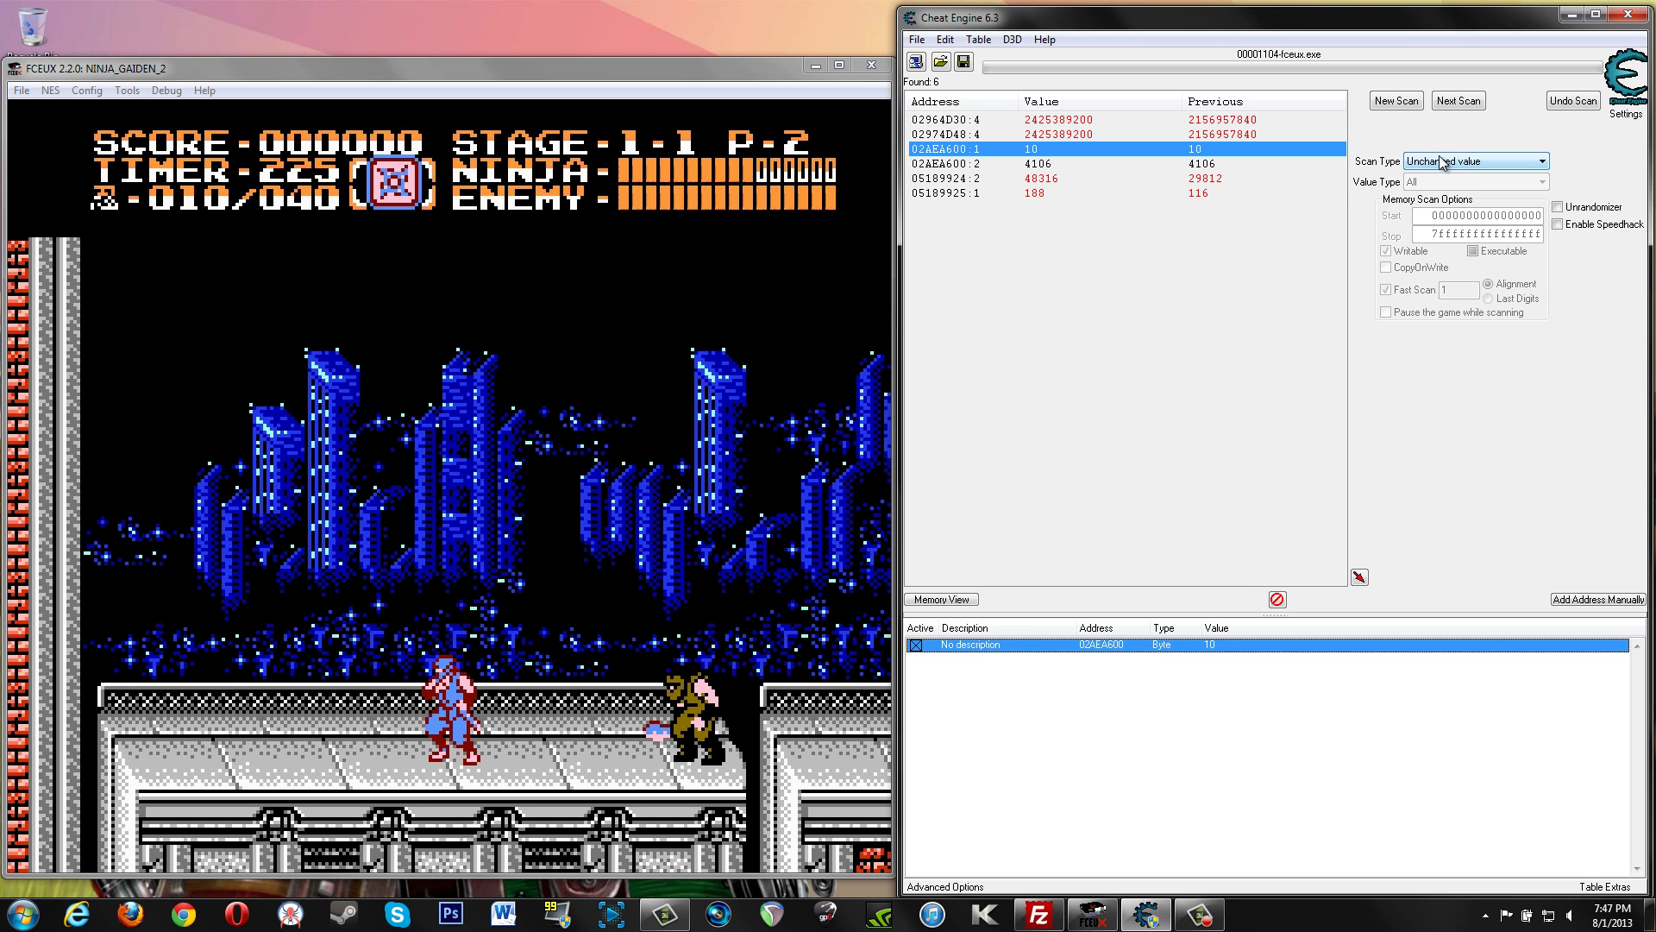
left_click(1442, 164)
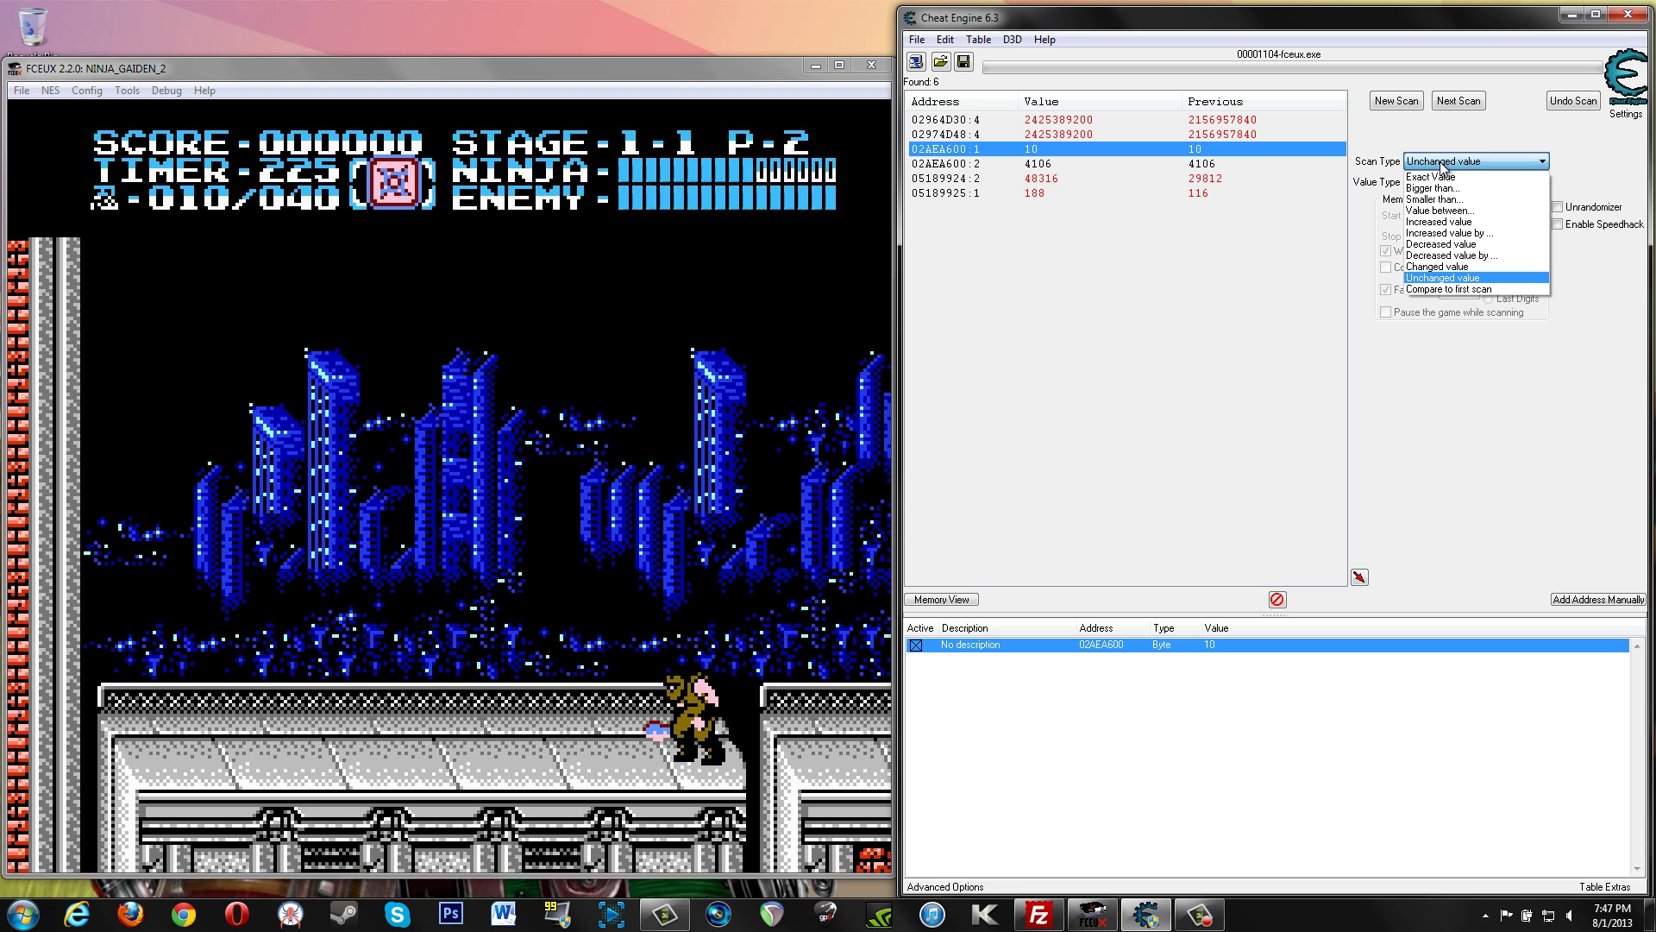
left_click(1361, 163)
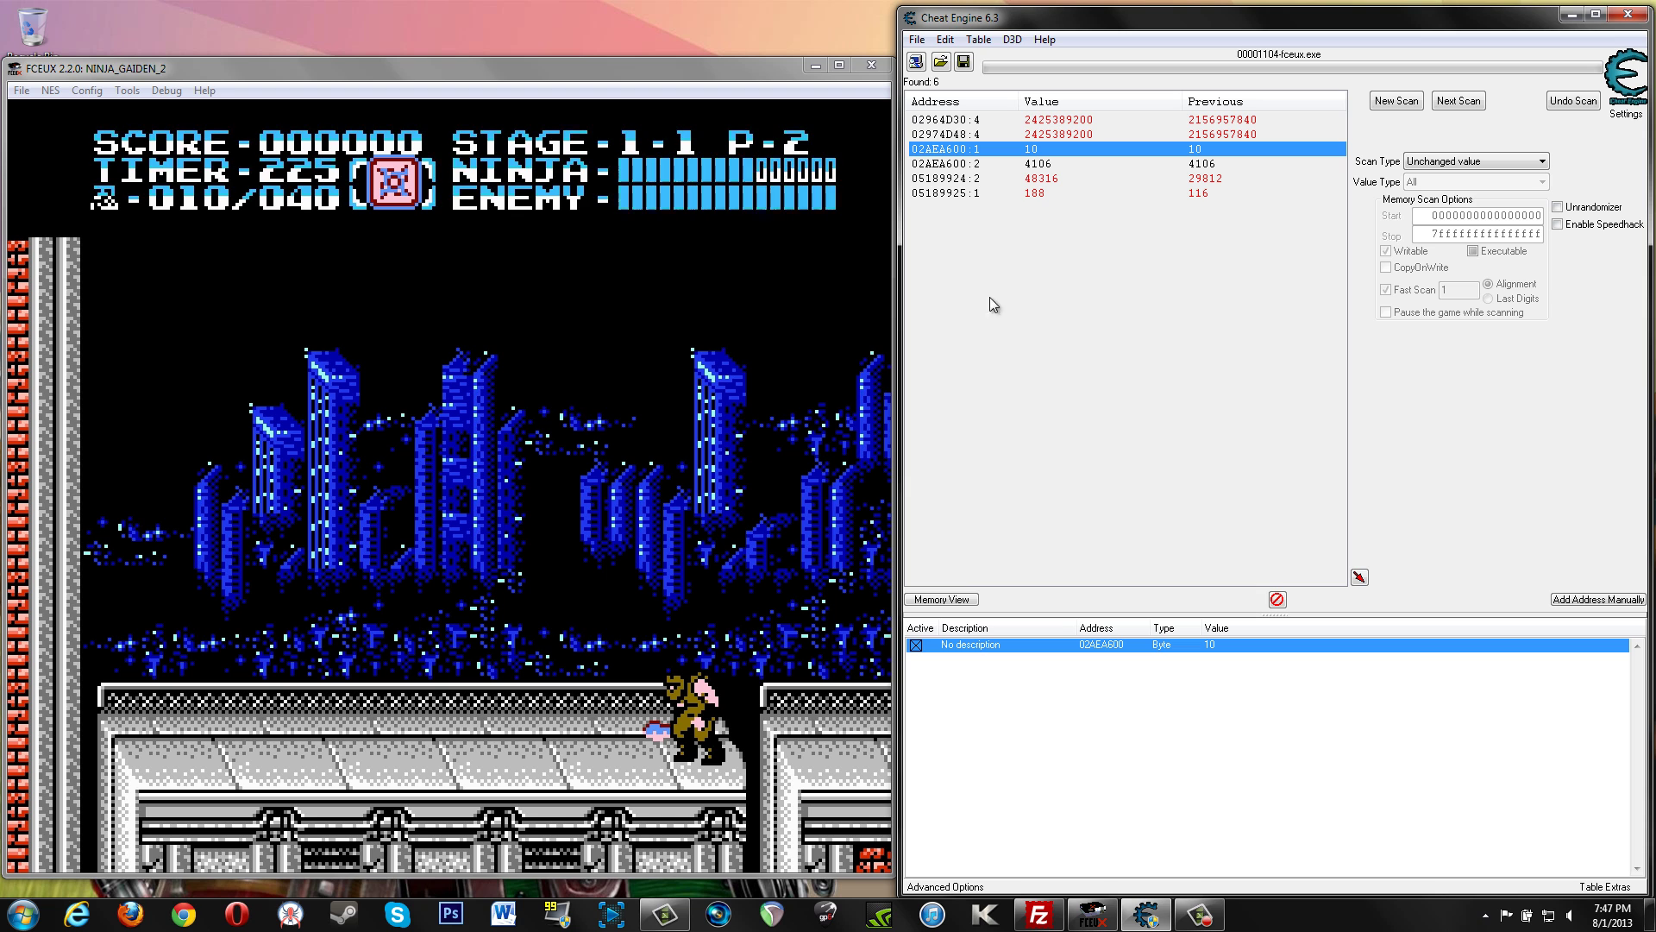
Unfreeze address 02AEA600 in the address list and set its value to 16.
left_click(916, 644)
double_click(1210, 645)
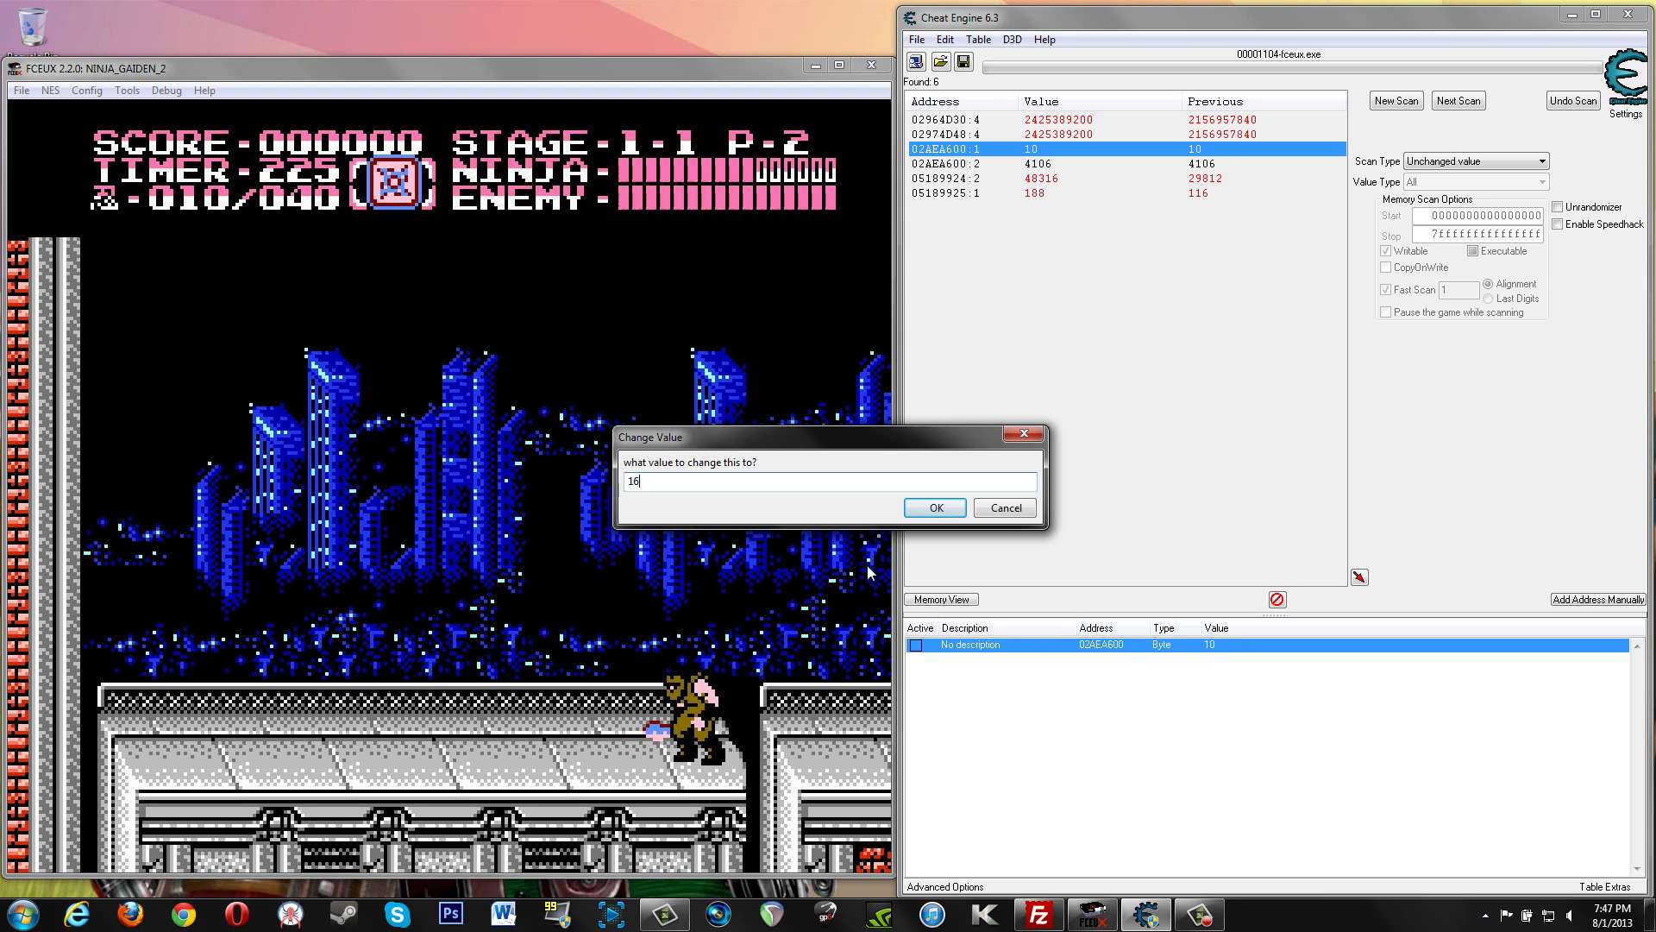
left_click(920, 509)
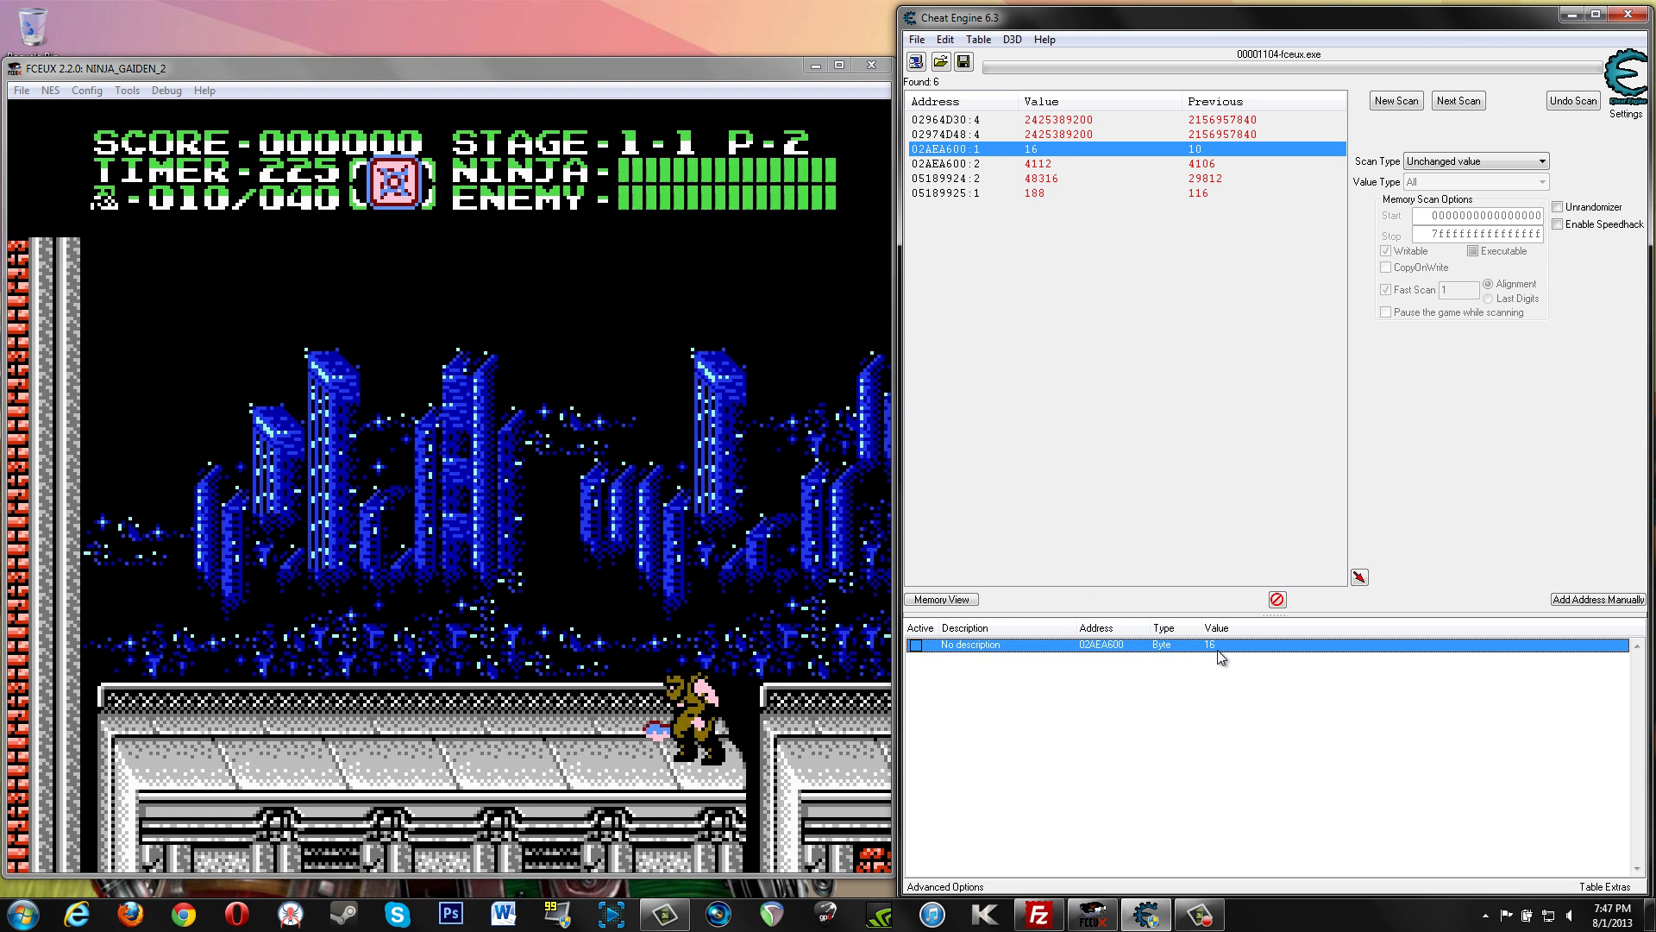
Inspect the type, address and value editing options of the 02AEA600 record, leaving its settings as they are.
double_click(1162, 645)
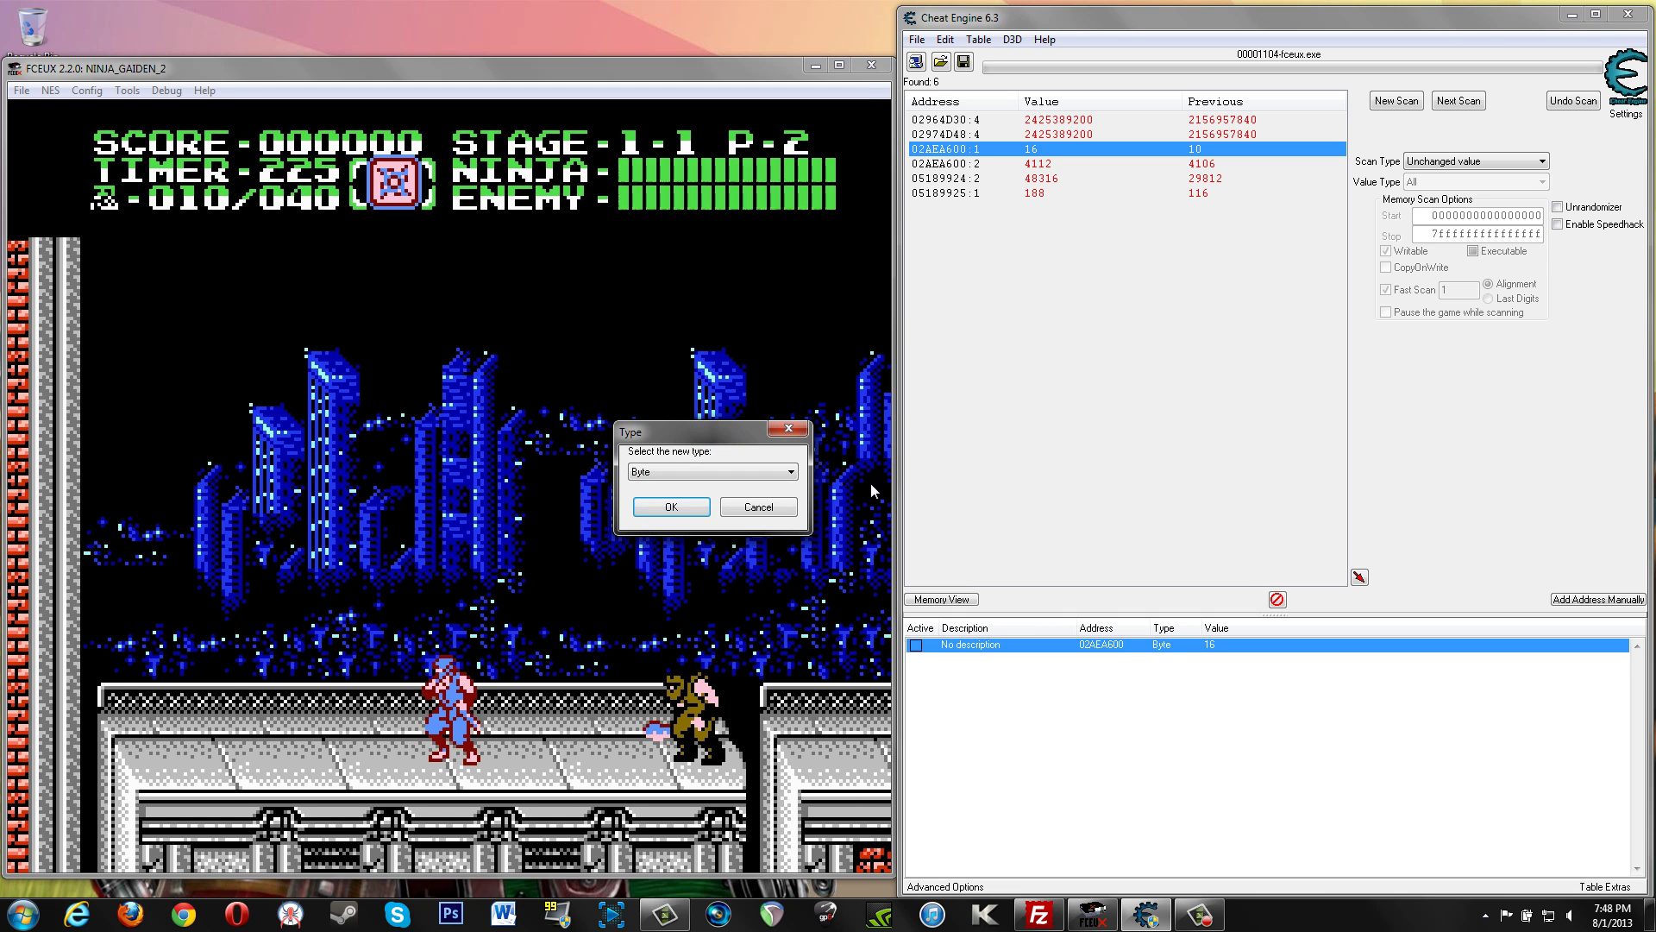
left_click(790, 428)
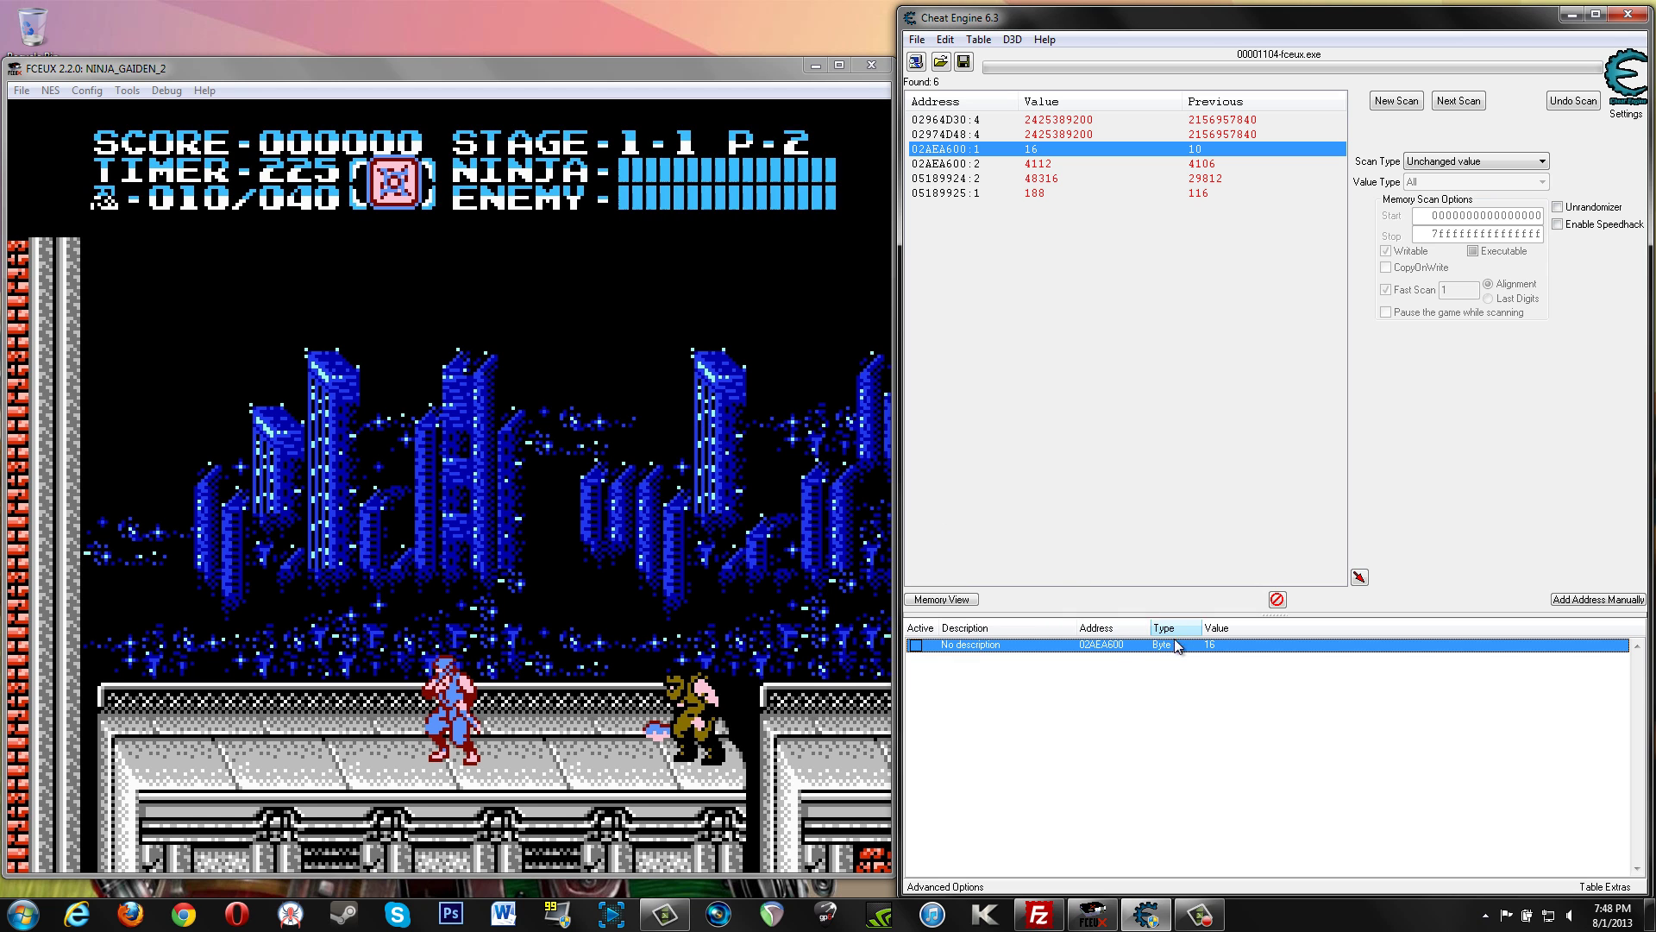
double_click(1090, 643)
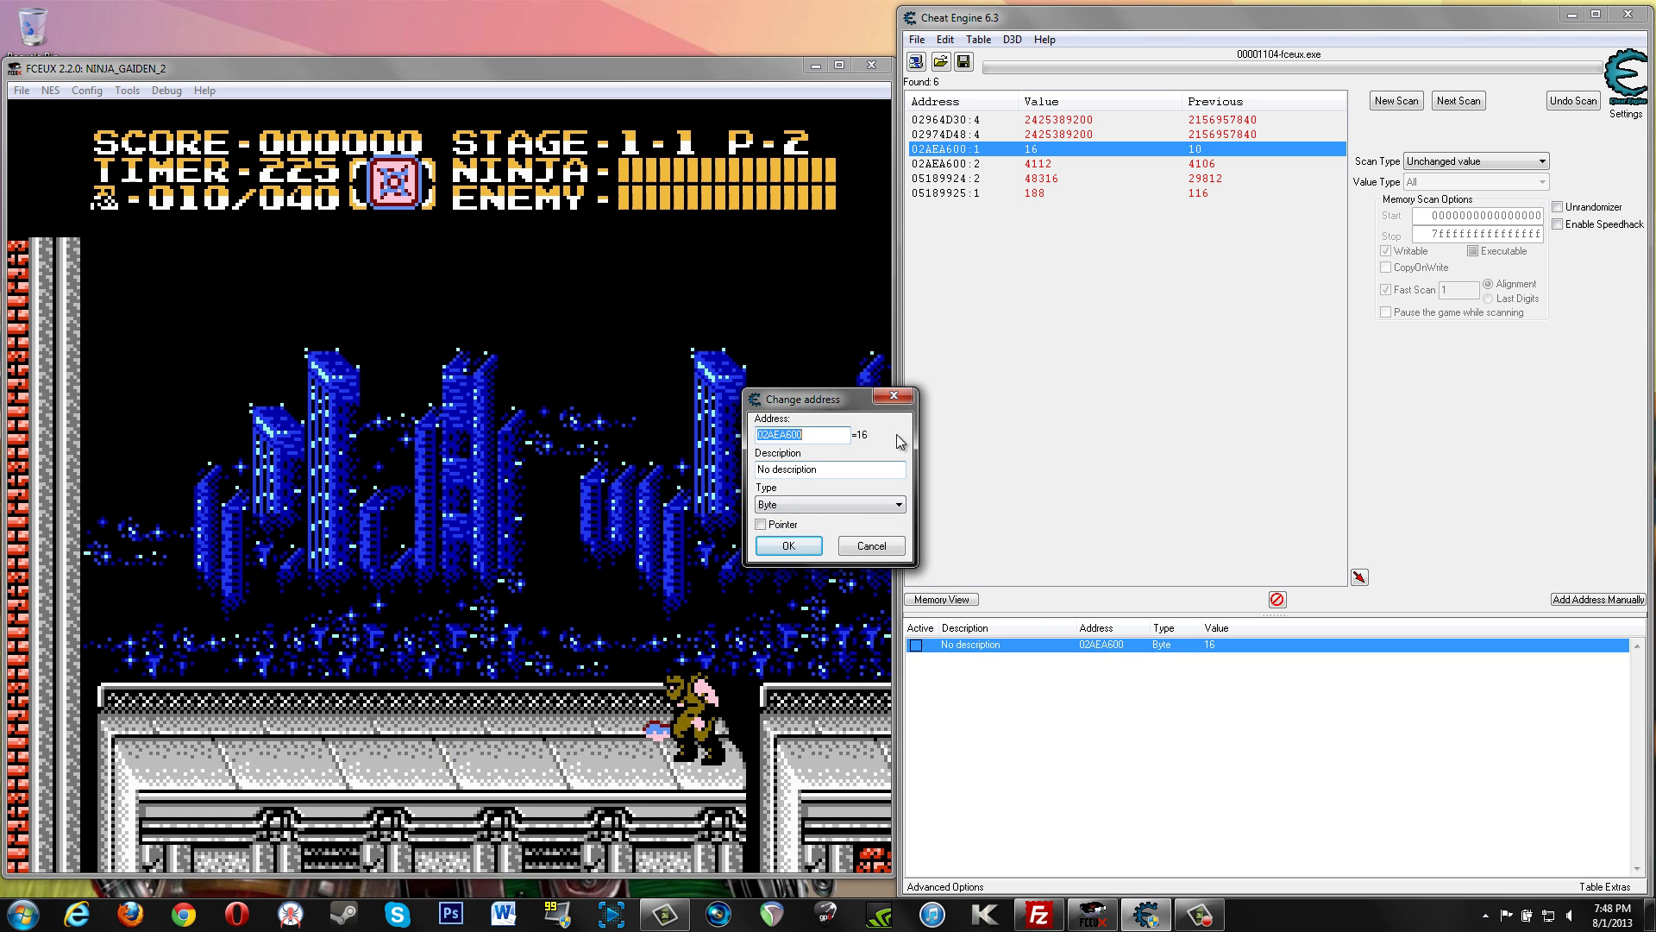
left_click(894, 395)
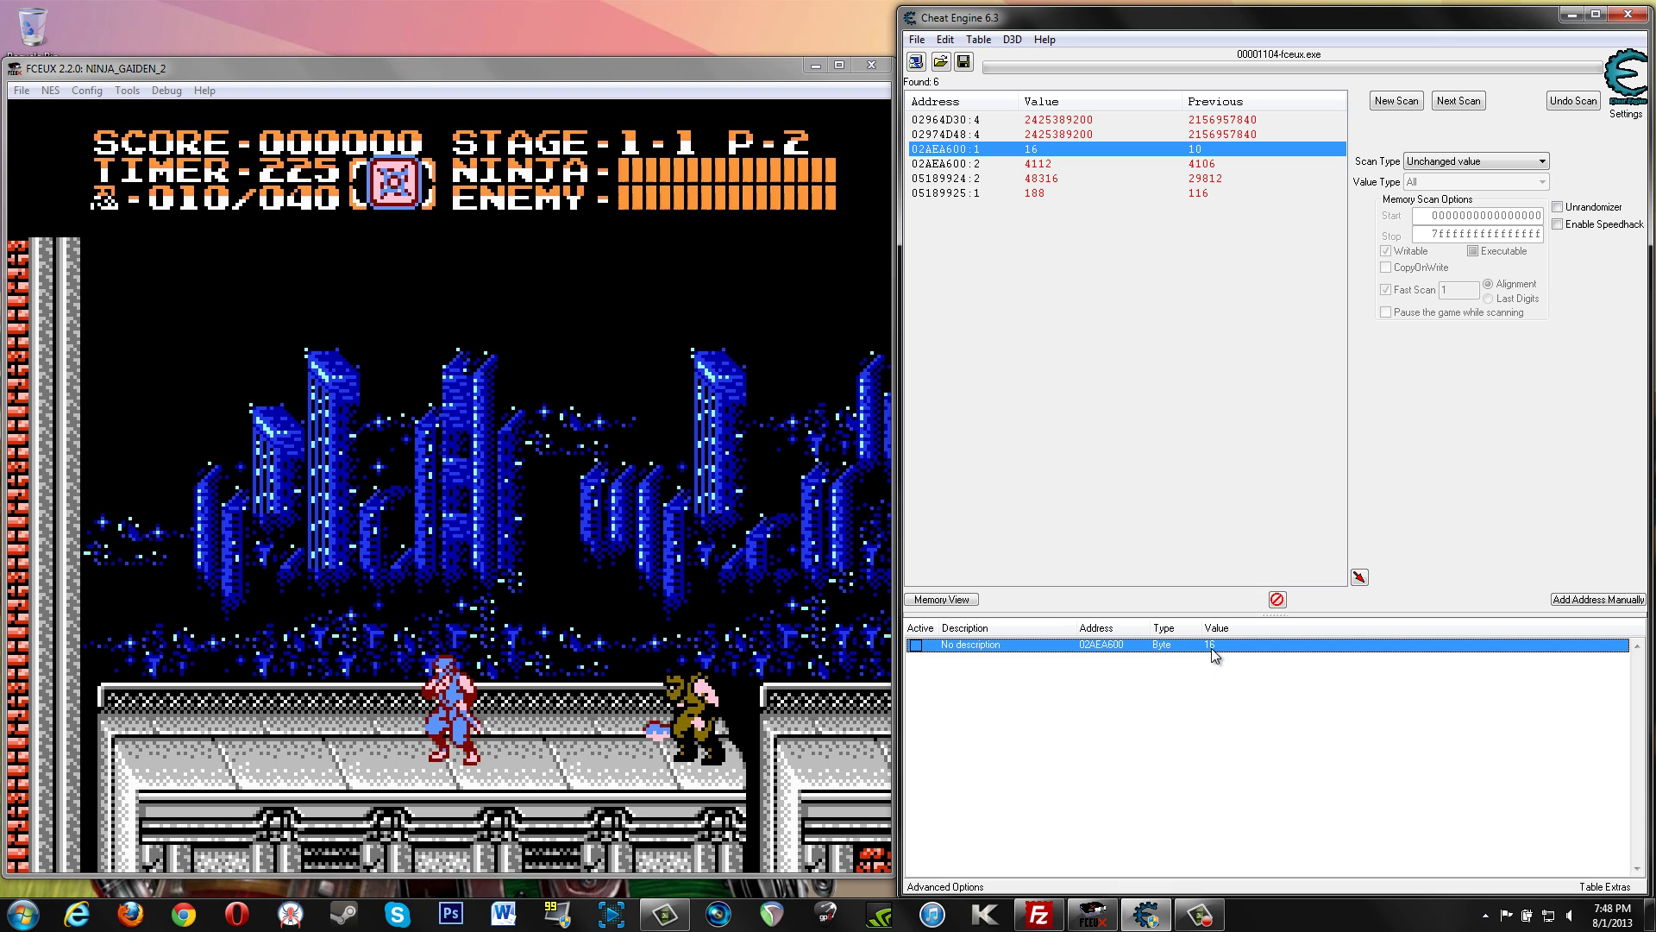
right_click(1019, 646)
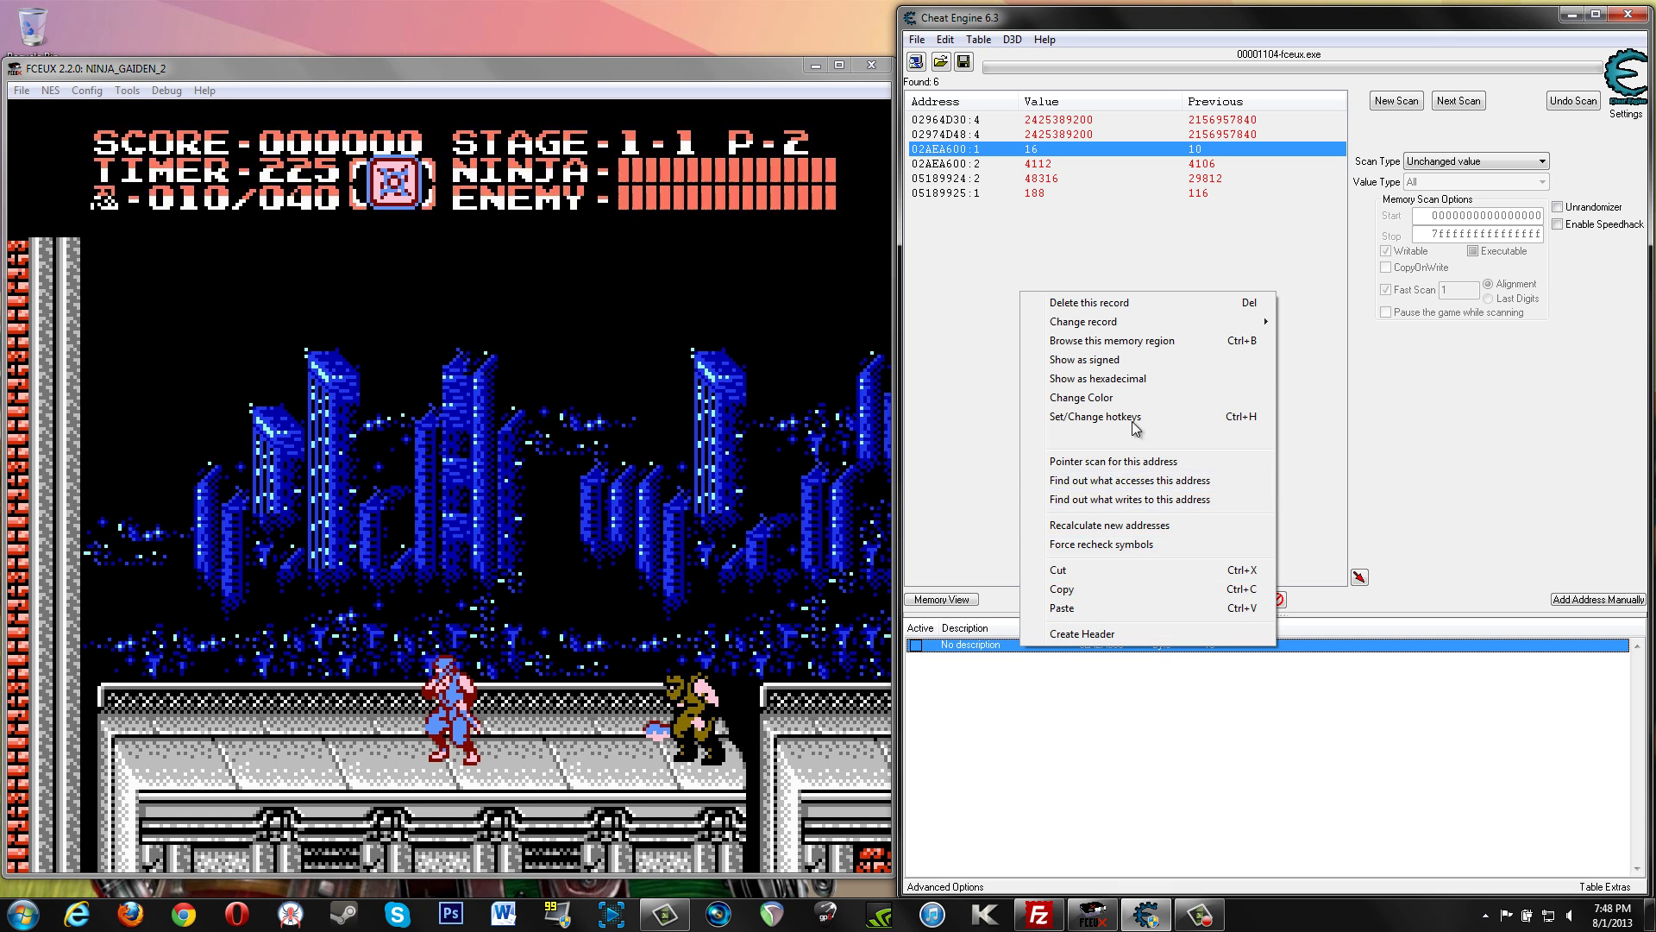
mouse_move(1130, 323)
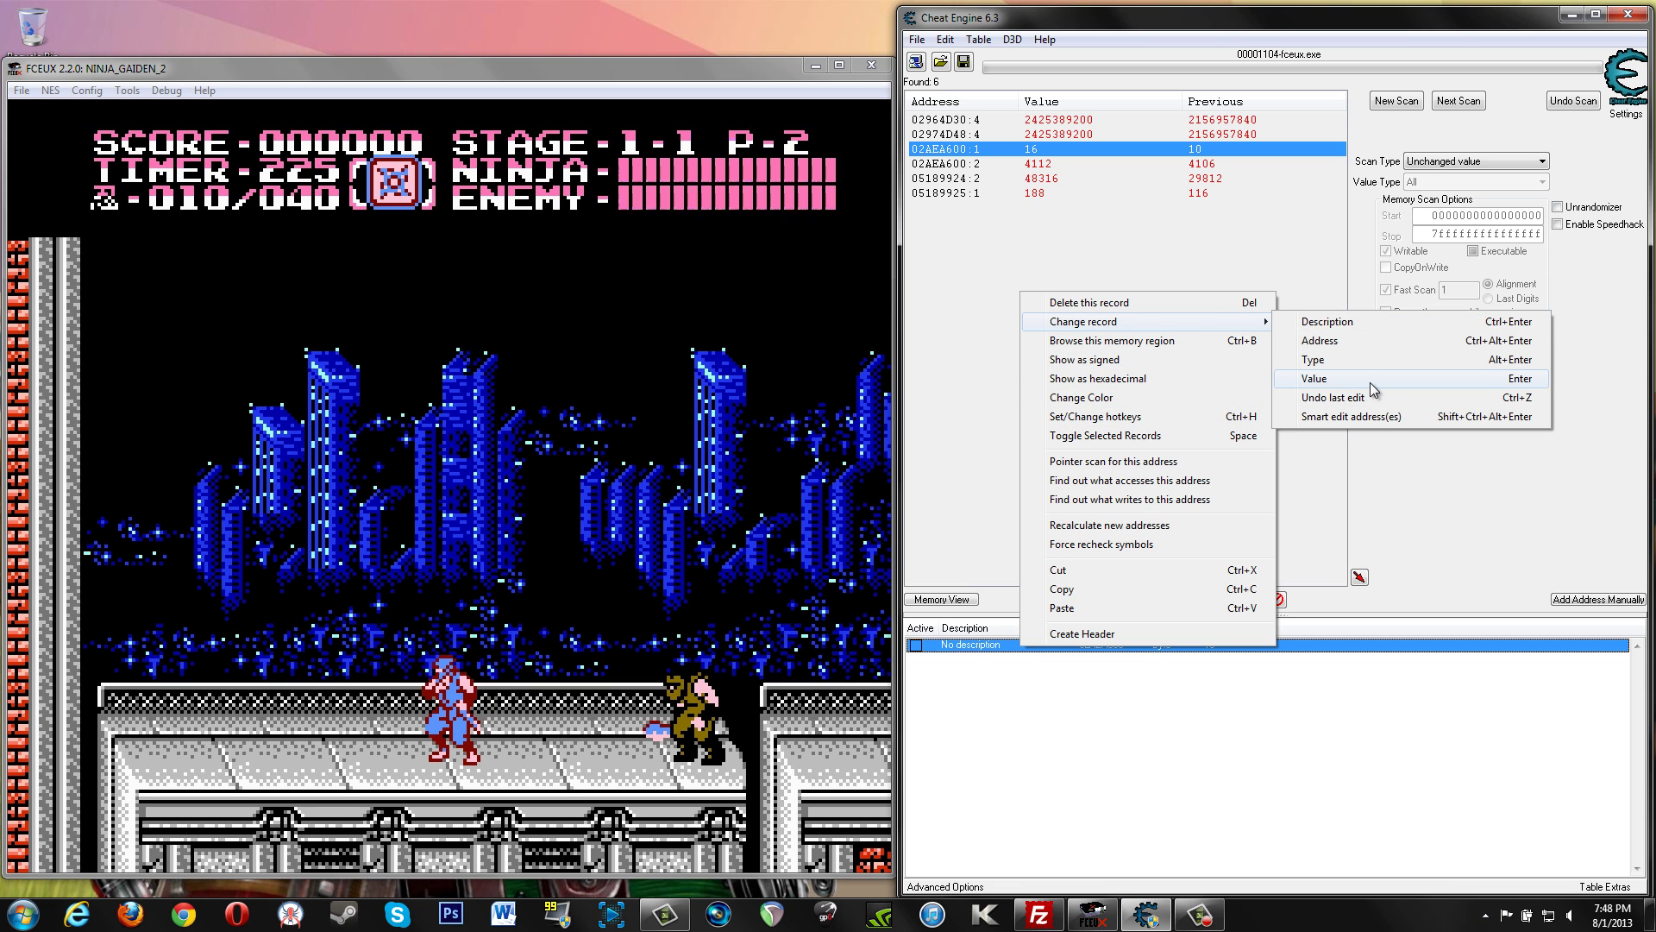
left_click(1315, 384)
left_click(1032, 436)
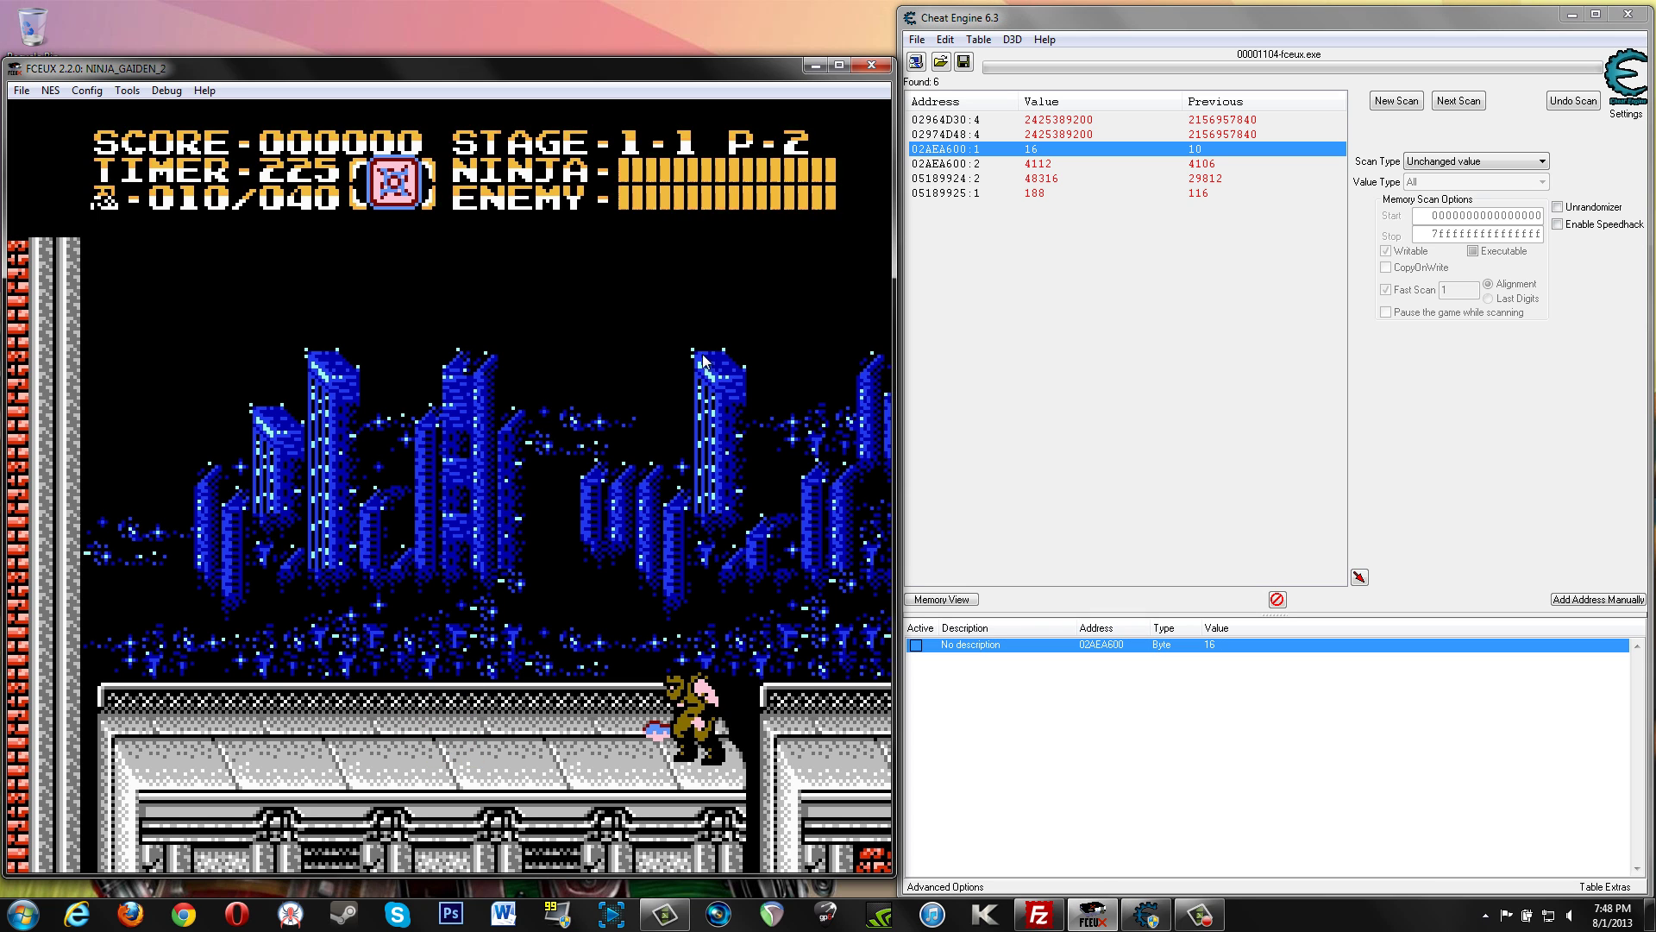
Freeze the health address 02AEA600 at a value of 16.
left_click(915, 644)
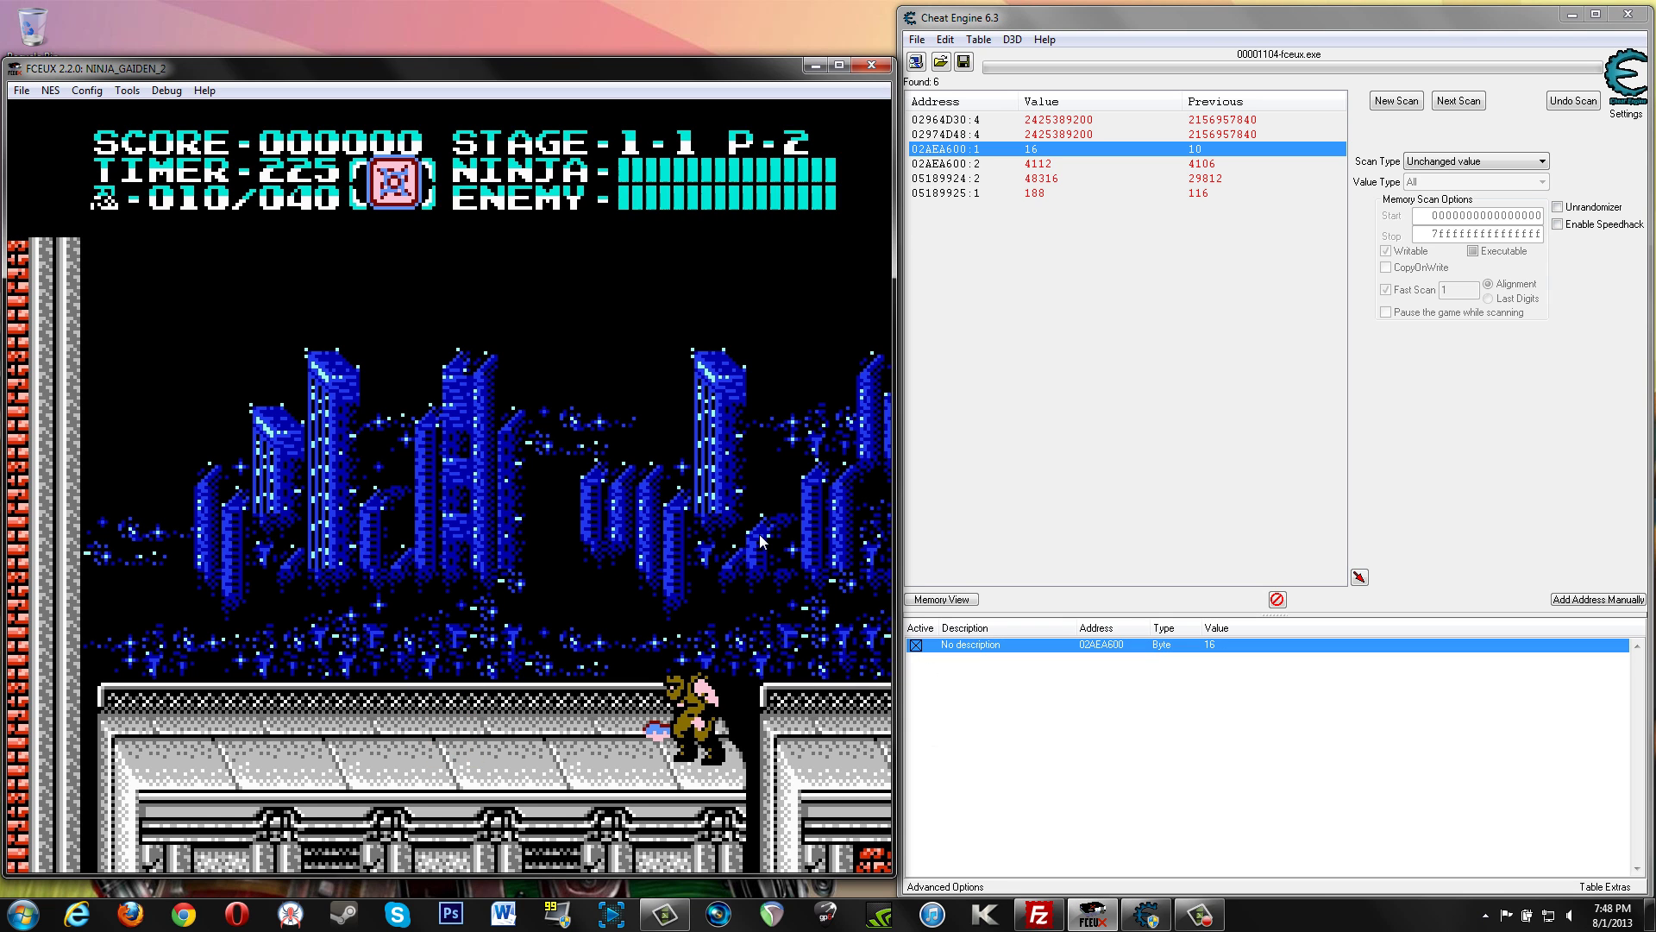